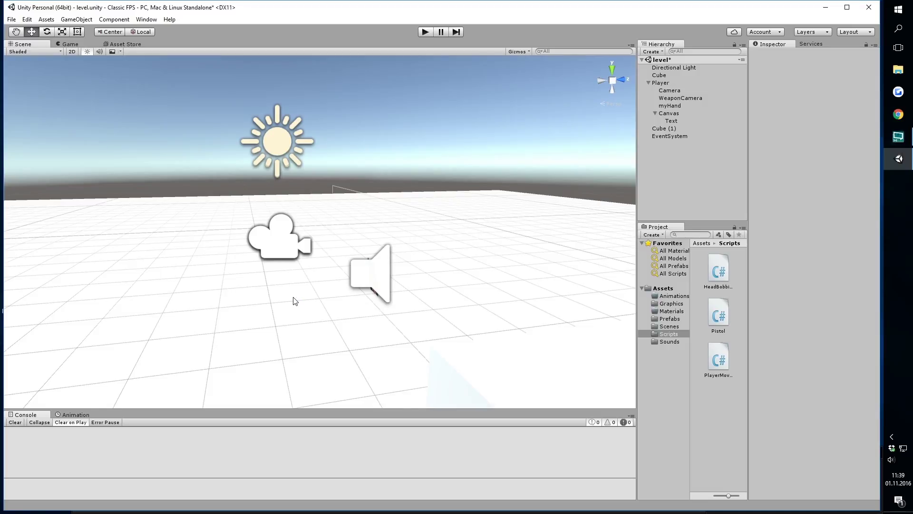
# - Import the crosshairPArt image into the Graphics folder
pyautogui.click(673, 310)
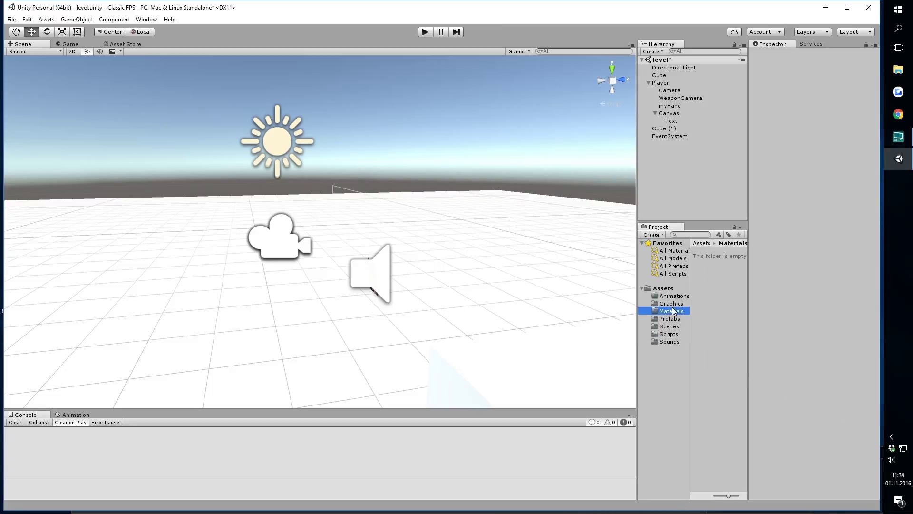
pyautogui.click(672, 303)
pyautogui.rightClick(726, 422)
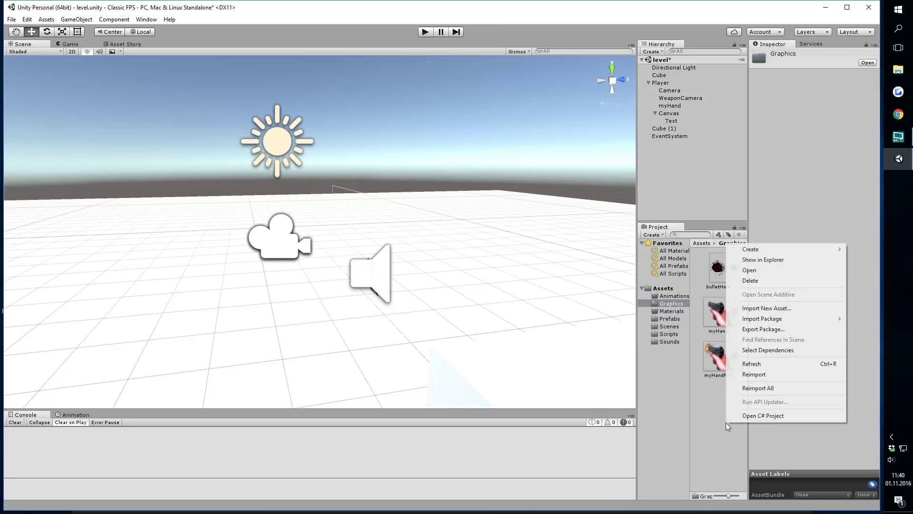
pyautogui.click(760, 308)
pyautogui.click(218, 89)
pyautogui.doubleClick(217, 89)
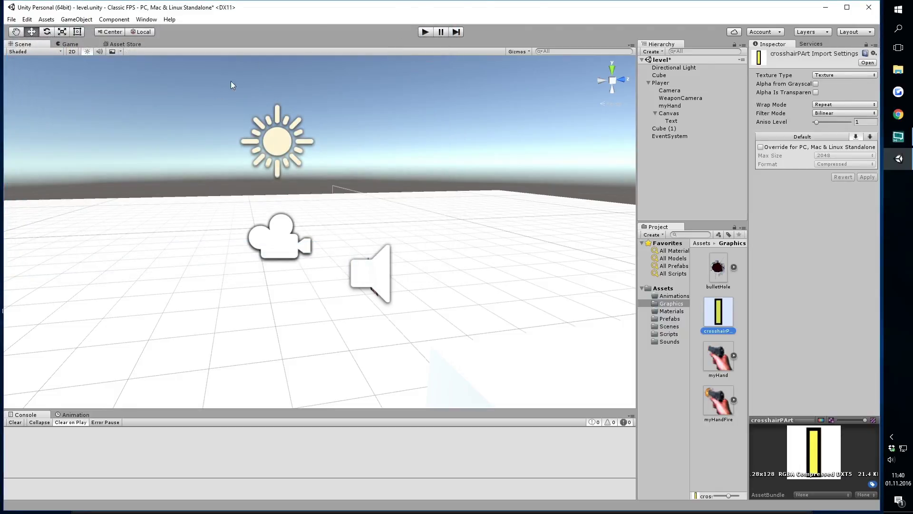
# - Set the crosshairPArt texture type to Sprite (2D and UI) and apply
pyautogui.click(828, 76)
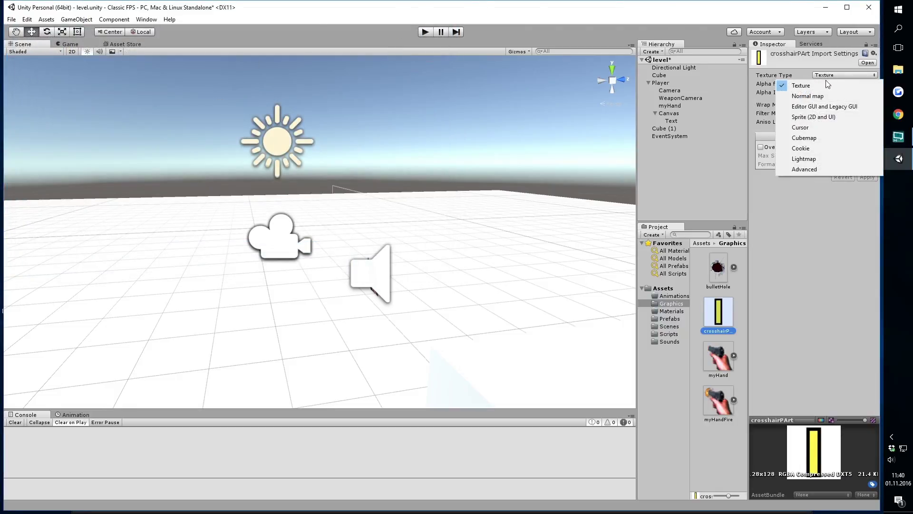
pyautogui.click(827, 118)
pyautogui.click(868, 195)
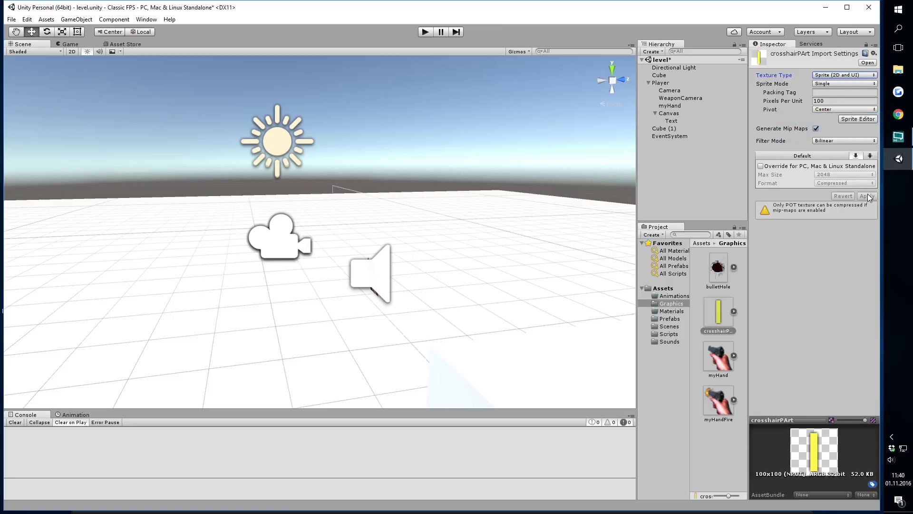
pyautogui.click(671, 90)
# - Create an empty child object named Crosshair under the Canvas
pyautogui.click(687, 118)
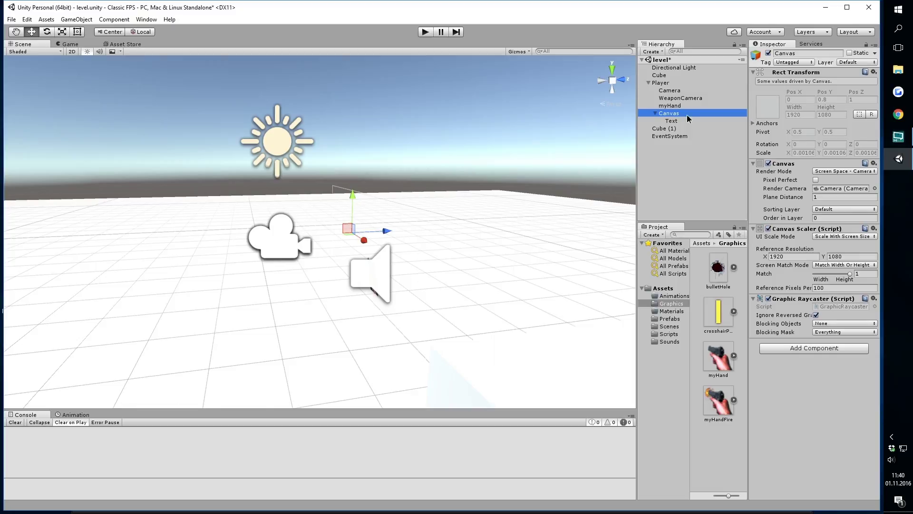
pyautogui.rightClick(687, 115)
pyautogui.click(704, 194)
pyautogui.click(820, 54)
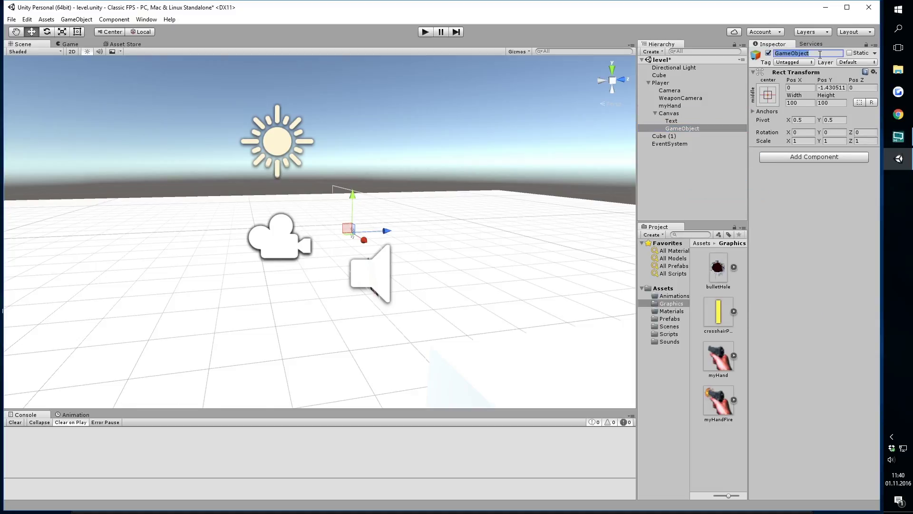
pyautogui.write('Crosshair')
pyautogui.press('Return')
# - Add a UI Image under Crosshair with crosshairPArt as its source image
pyautogui.rightClick(689, 129)
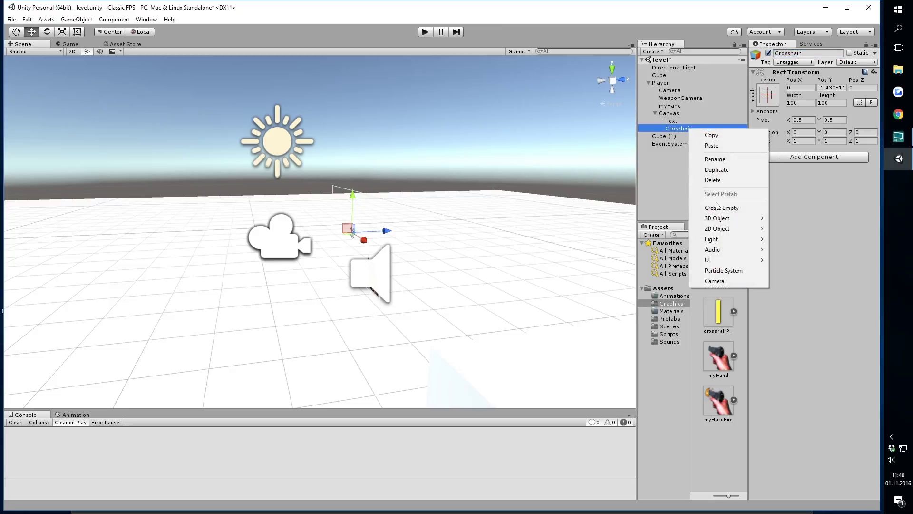
pyautogui.moveTo(718, 261)
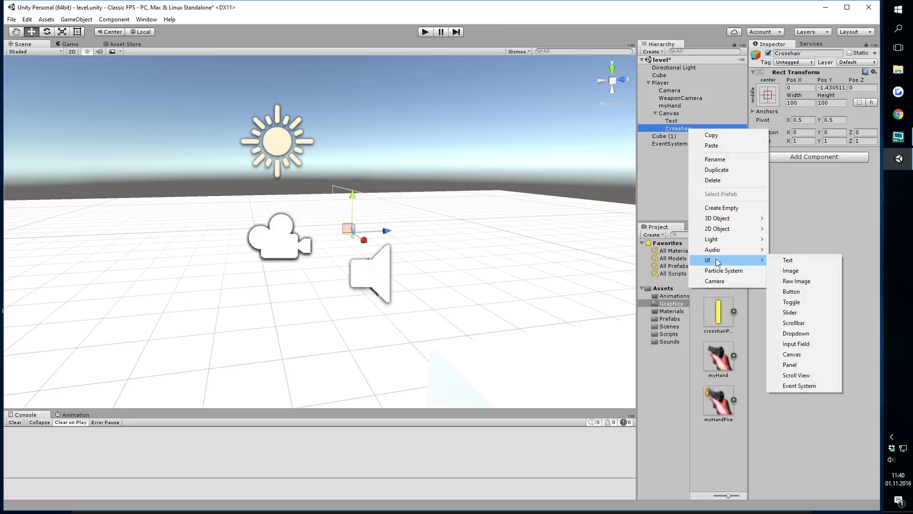
pyautogui.click(830, 269)
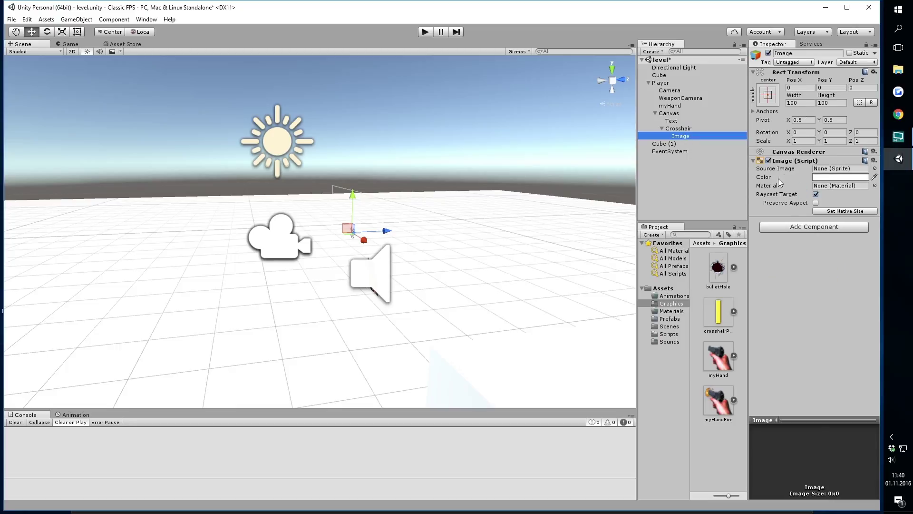
pyautogui.moveTo(719, 313); pyautogui.dragTo(829, 170)
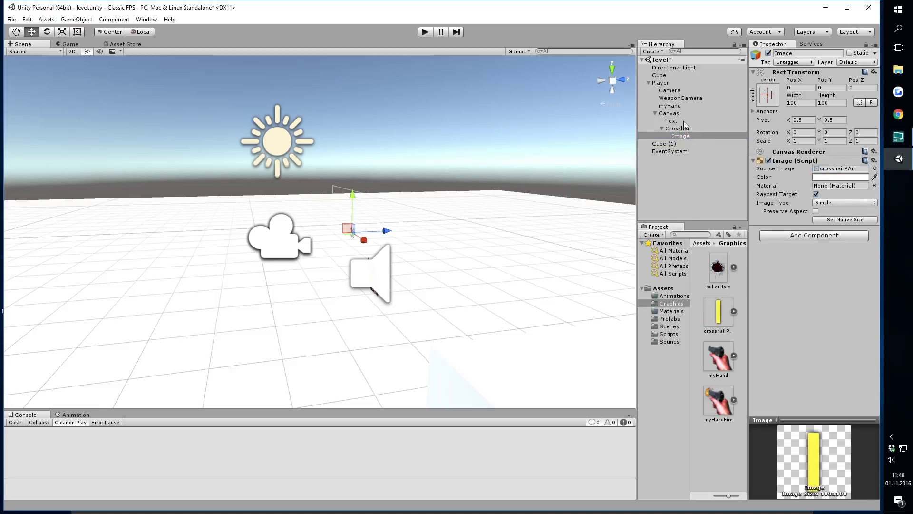
pyautogui.doubleClick(669, 113)
# - In 2D scene view, scale the crosshair Image to 0.3, 0.2, 0.2
pyautogui.click(71, 51)
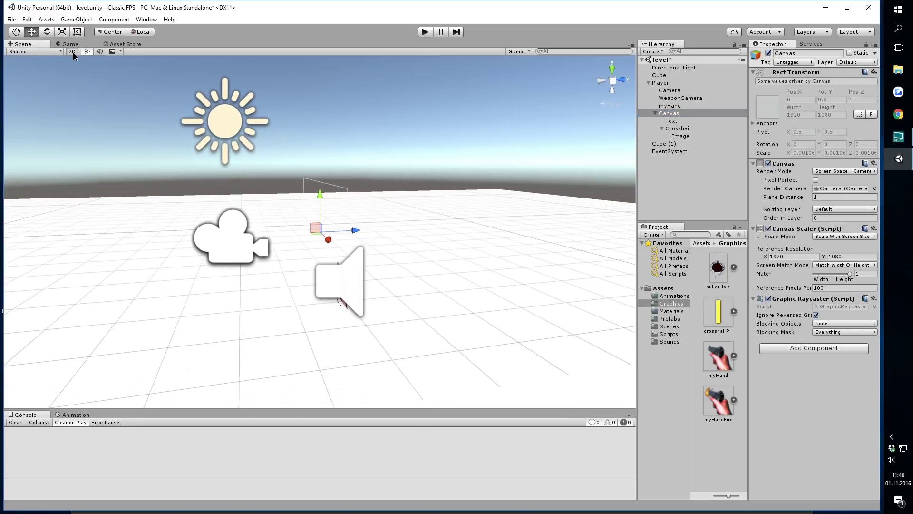
pyautogui.scroll(3, 224, 264)
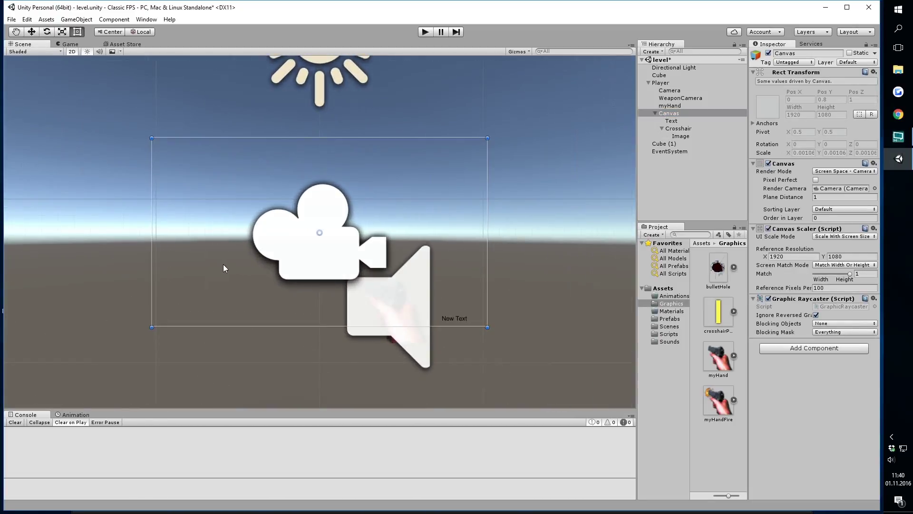
pyautogui.scroll(3, 225, 262)
pyautogui.scroll(3, 233, 267)
pyautogui.scroll(3, 234, 269)
pyautogui.scroll(1, 234, 269)
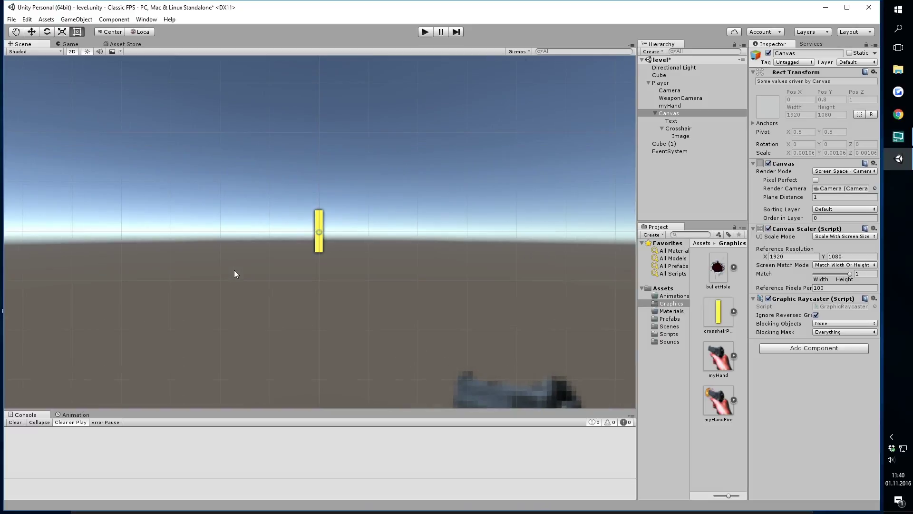
pyautogui.click(693, 136)
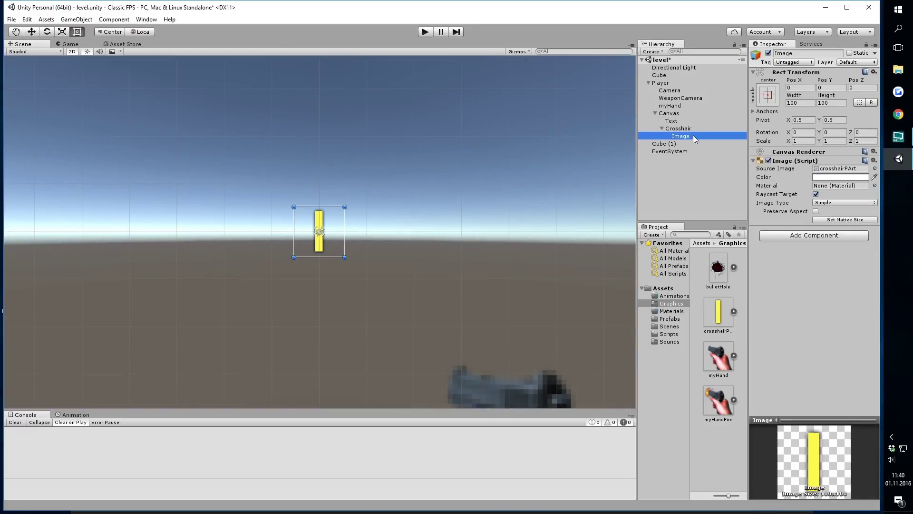
pyautogui.click(809, 140)
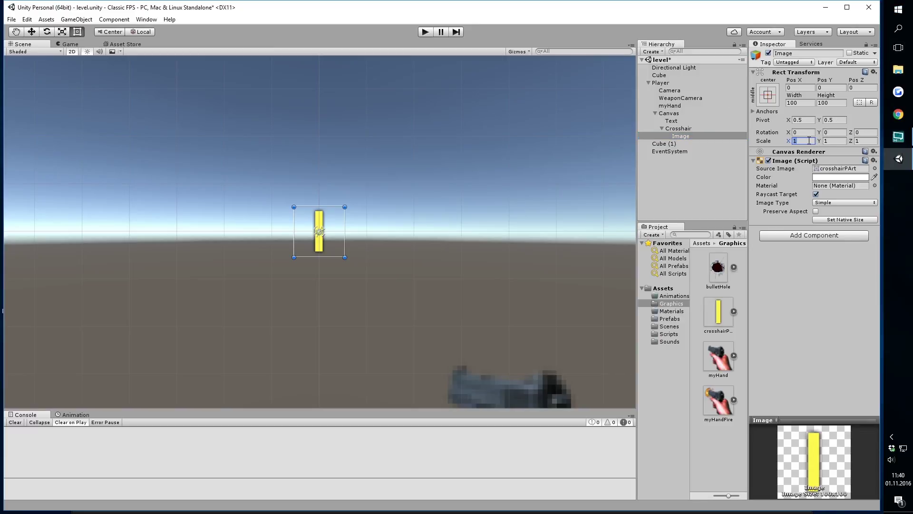
pyautogui.write('0.3')
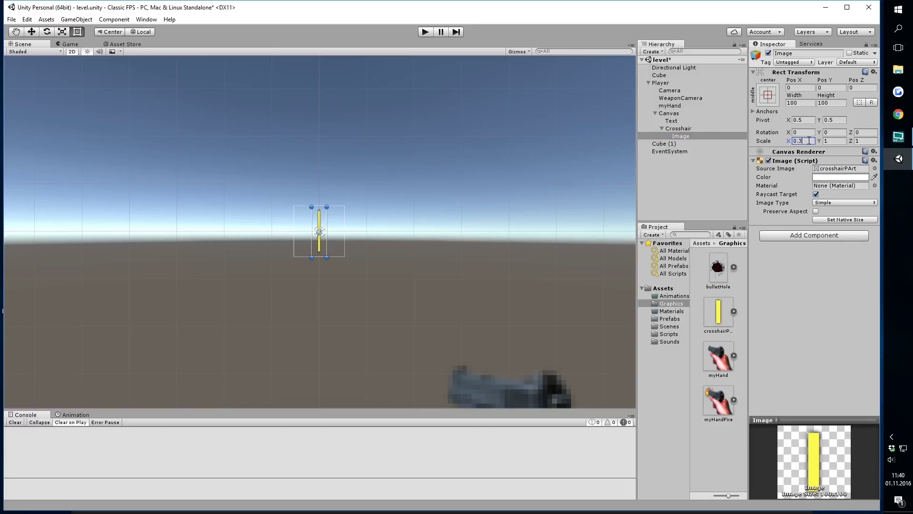
pyautogui.press('Tab')
pyautogui.write('0.')
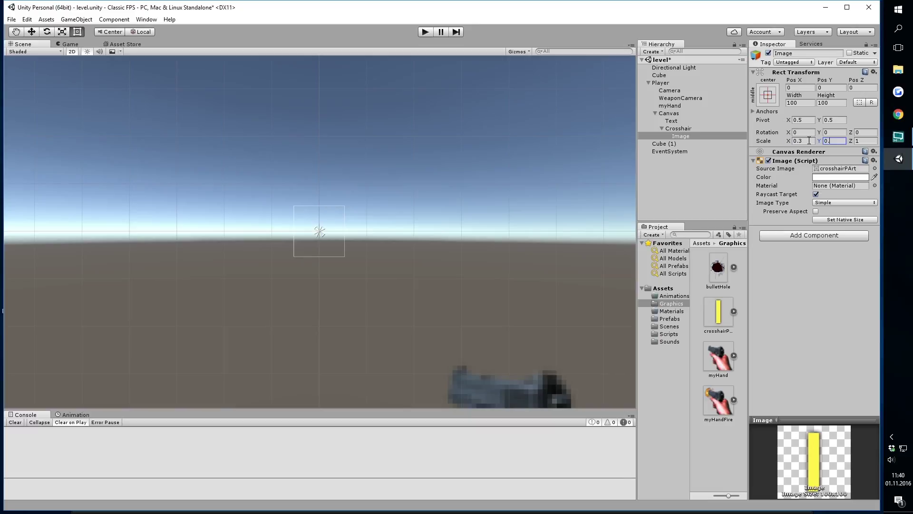
pyautogui.write('2')
pyautogui.press('Tab')
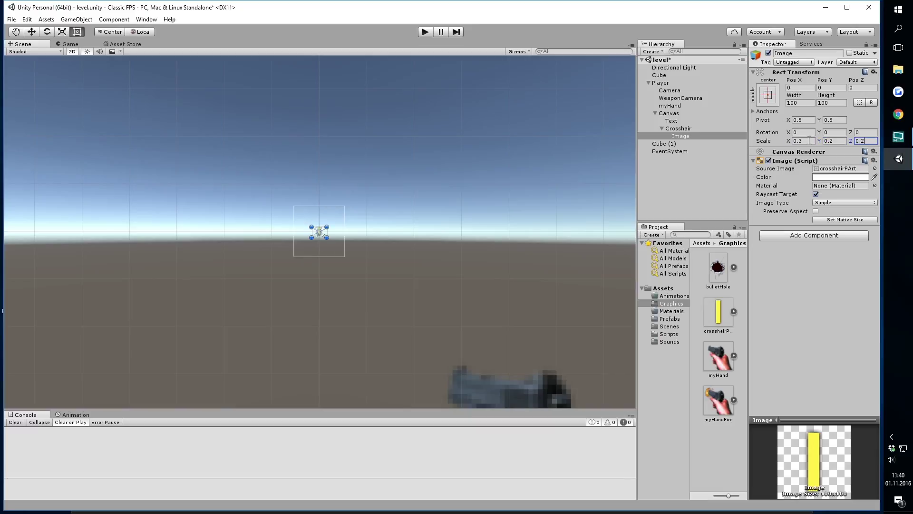
# - Set the Image's Pos Y to 15
pyautogui.click(829, 89)
pyautogui.write('15')
pyautogui.hotkey('ctrl', 'a')
pyautogui.write('15')
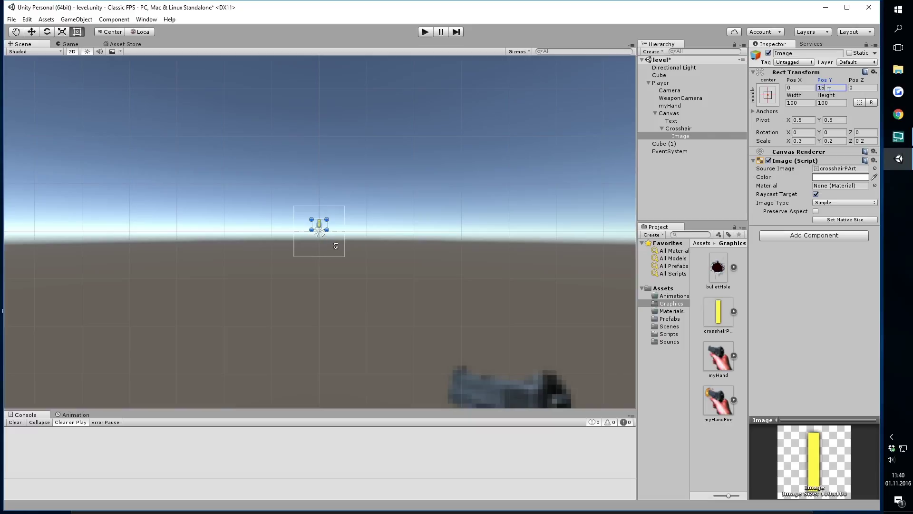
# - Rename the Image to TopPart
pyautogui.click(817, 53)
pyautogui.write('TopPArt')
pyautogui.press('Return')
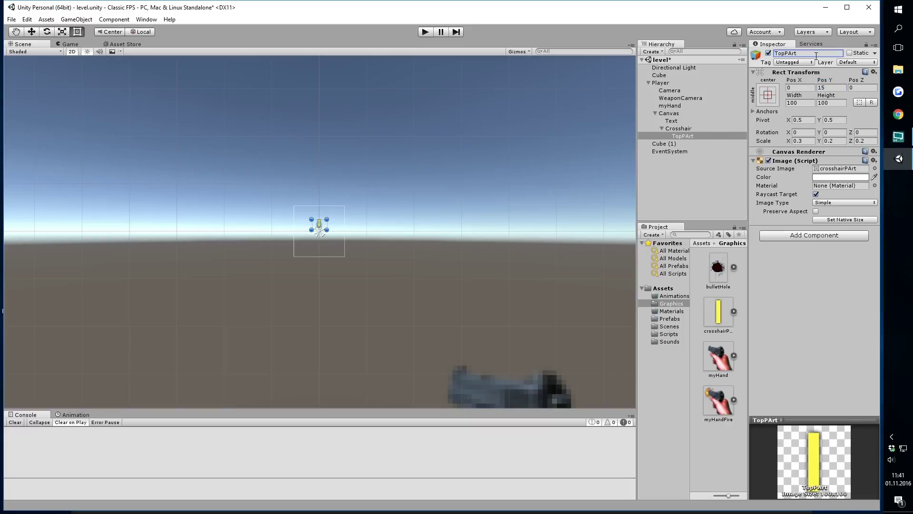
pyautogui.click(792, 53)
pyautogui.press('BackSpace')
pyautogui.write('a')
# - Duplicate TopPart as BottomPart at Pos Y -15, then duplicate BottomPart again
pyautogui.rightClick(693, 137)
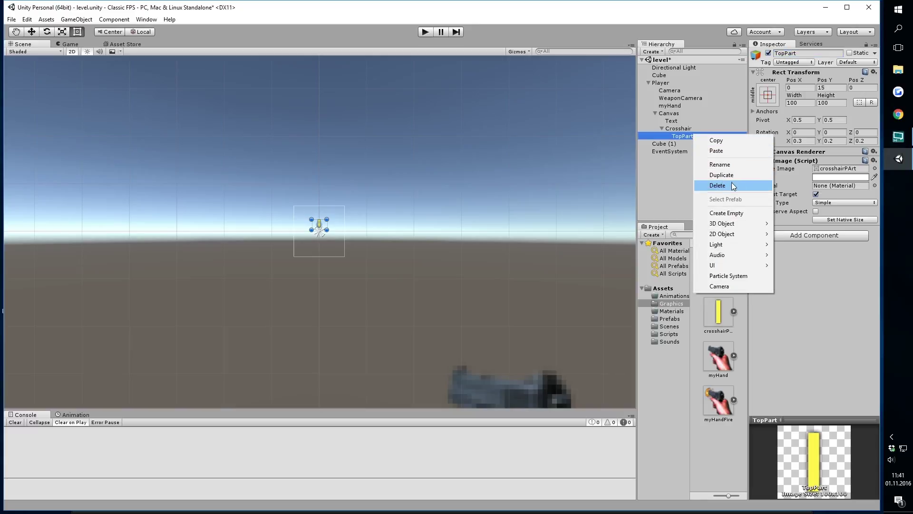
pyautogui.click(714, 174)
pyautogui.click(832, 88)
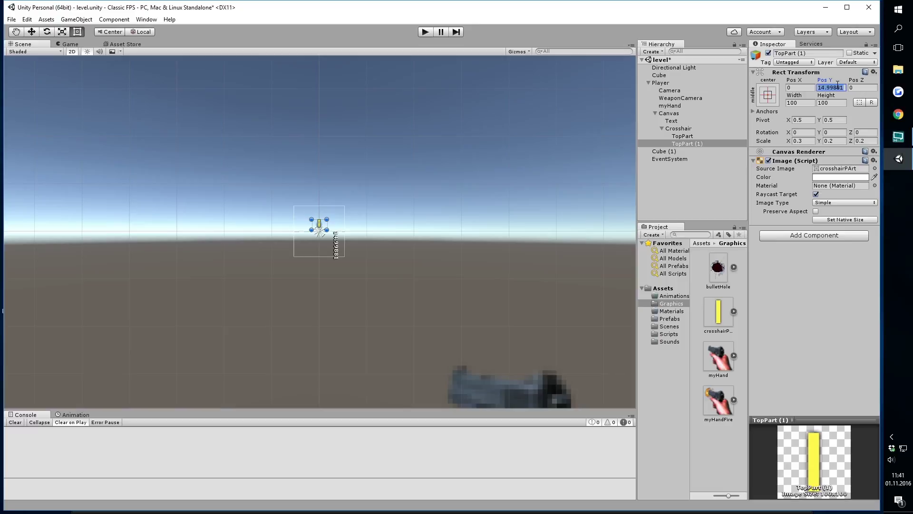
pyautogui.write('-15')
pyautogui.click(821, 54)
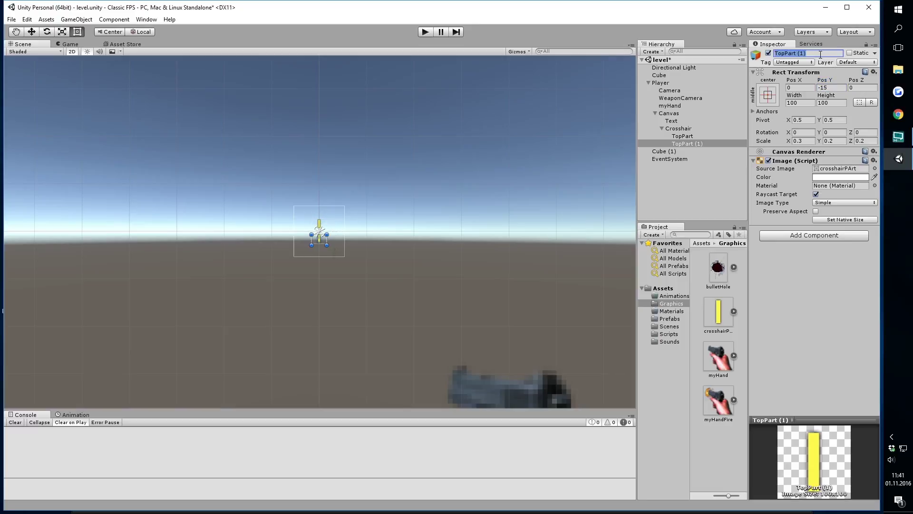
pyautogui.write('Bott')
pyautogui.write('omPart')
pyautogui.press('Return')
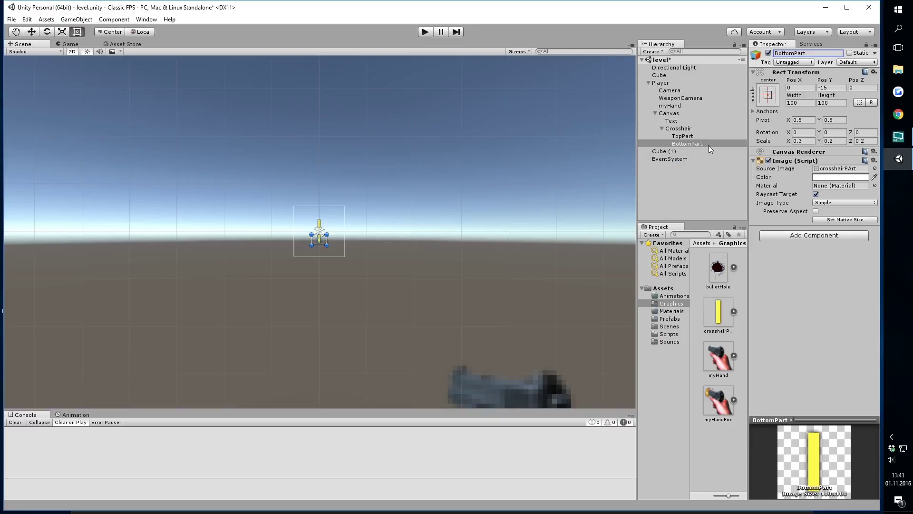
pyautogui.rightClick(708, 145)
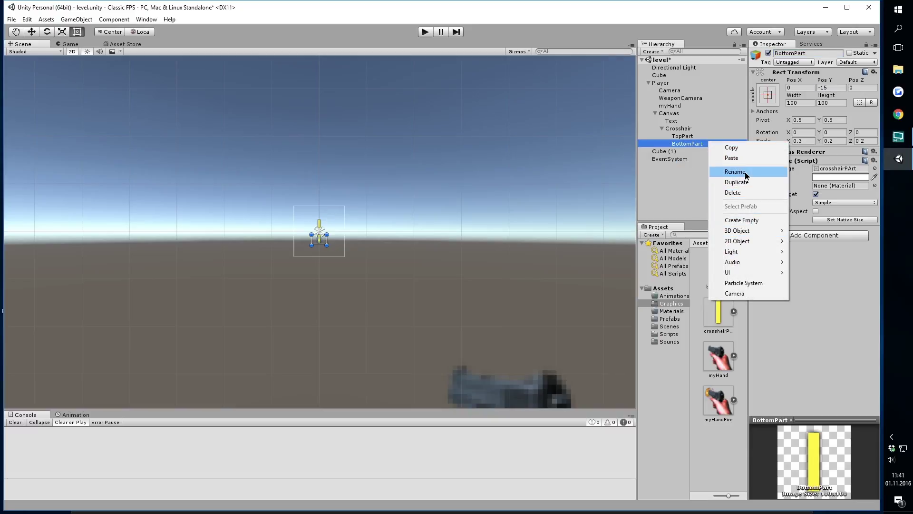
pyautogui.click(737, 182)
# - Make the copy RightPart, rotated 90° on Z at Pos X 15, Pos Y 0
pyautogui.click(863, 135)
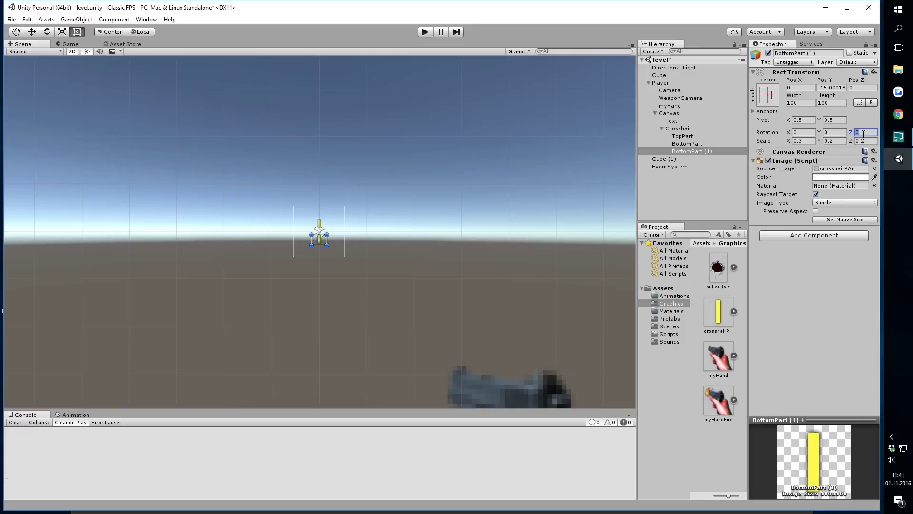
pyautogui.write('90')
pyautogui.click(828, 88)
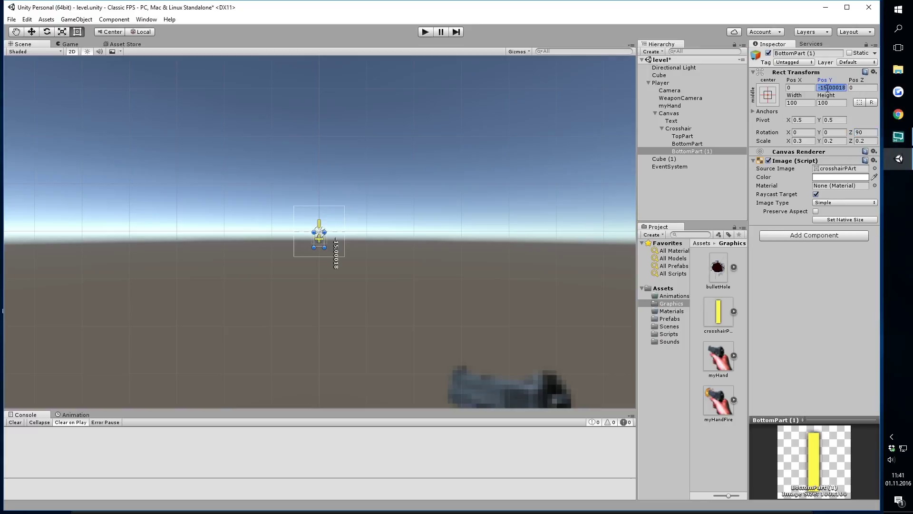
pyautogui.write('0')
pyautogui.click(802, 88)
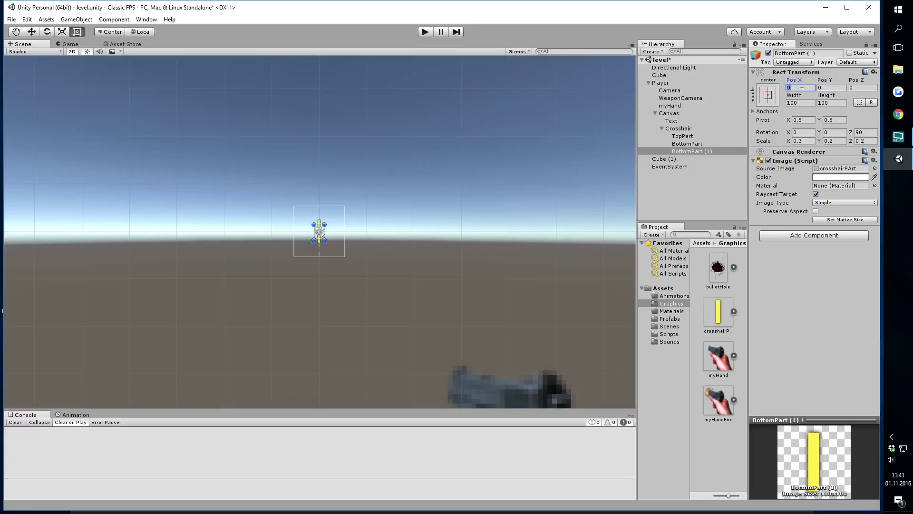
pyautogui.write('15')
pyautogui.click(809, 52)
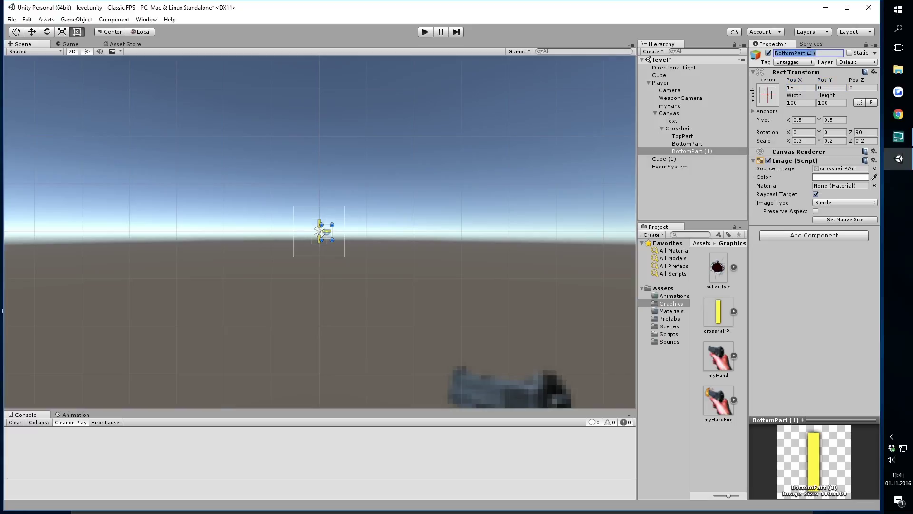
pyautogui.write('RightPart')
pyautogui.press('Return')
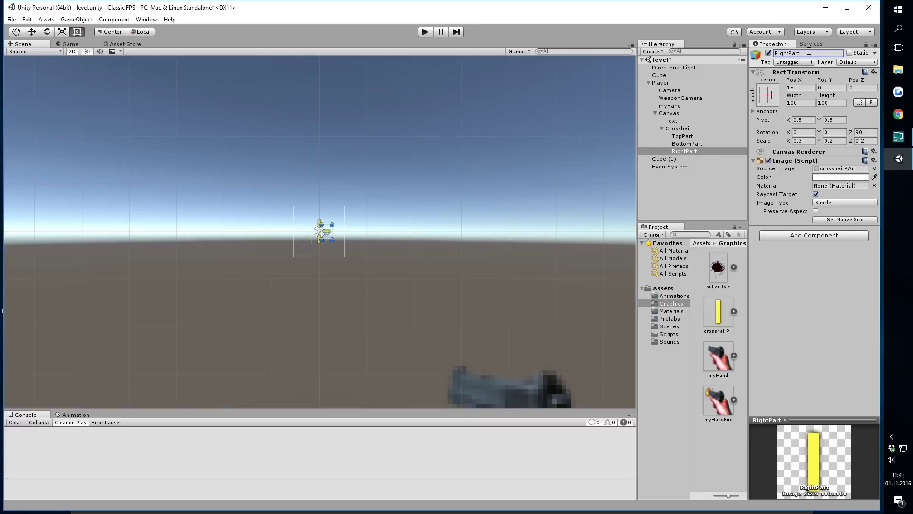
# - Duplicate RightPart as LeftPart at Pos X -15, Pos Y 0
pyautogui.rightClick(682, 151)
pyautogui.click(729, 191)
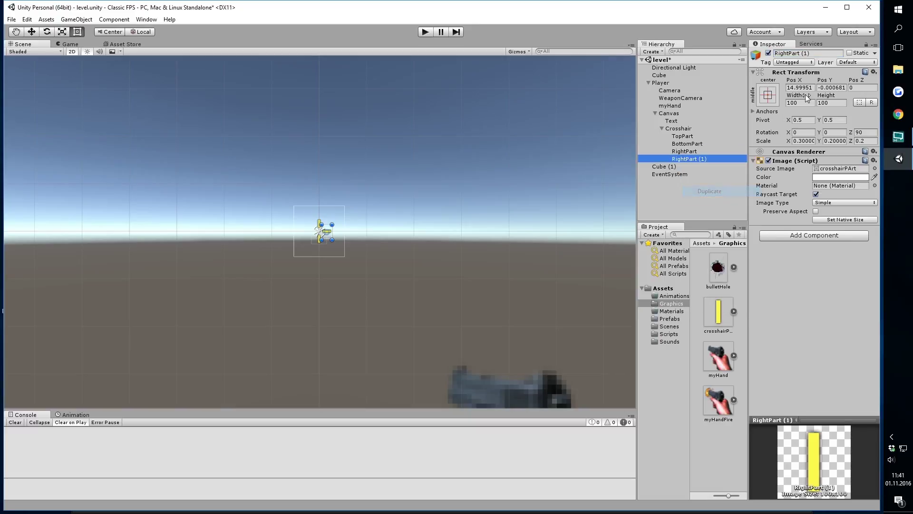
pyautogui.click(812, 87)
pyautogui.write('-')
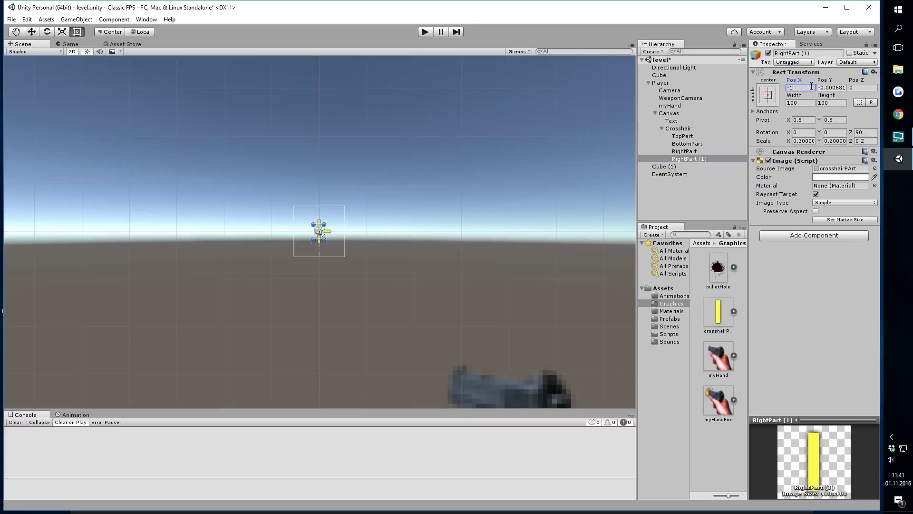
pyautogui.write('15')
pyautogui.press('Tab')
pyautogui.write('0')
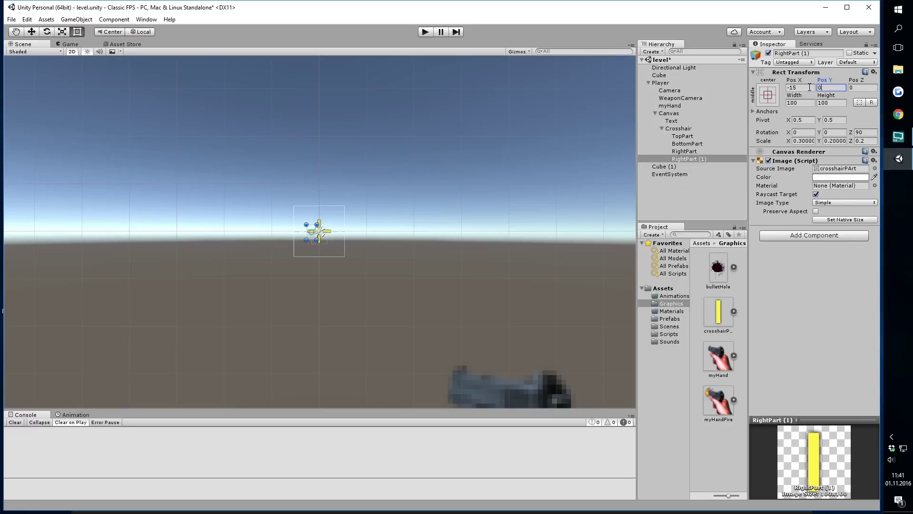
pyautogui.click(823, 53)
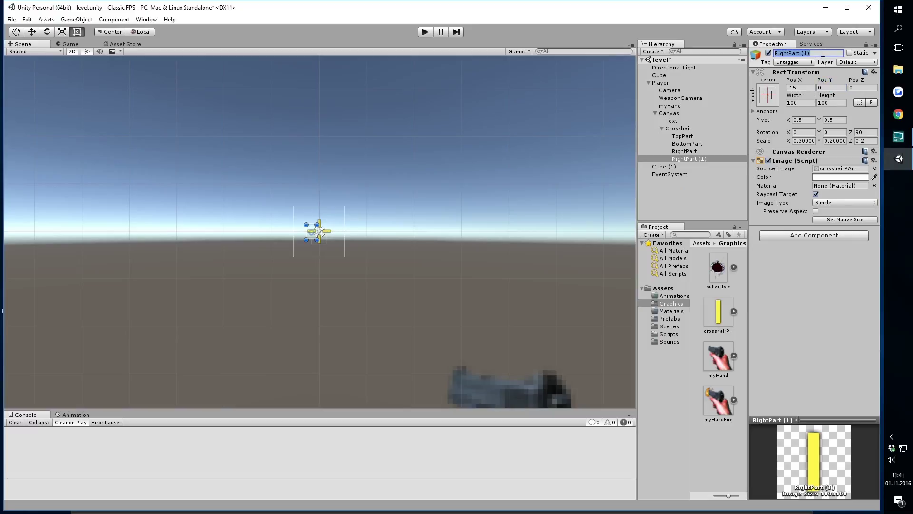
pyautogui.write('LeftPar')
pyautogui.write('t')
pyautogui.press('Return')
# - Play-test by firing twice at the cube, then stop and show the Scripts folder
pyautogui.click(73, 45)
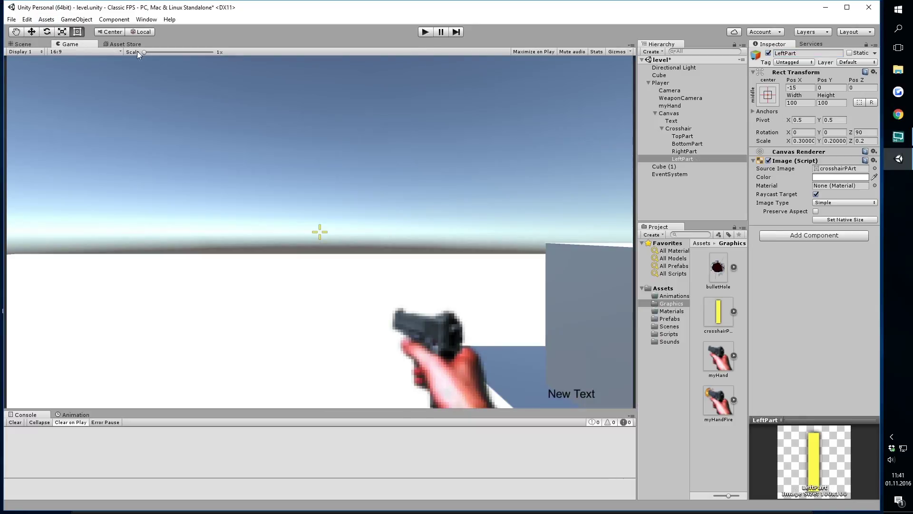
pyautogui.click(426, 32)
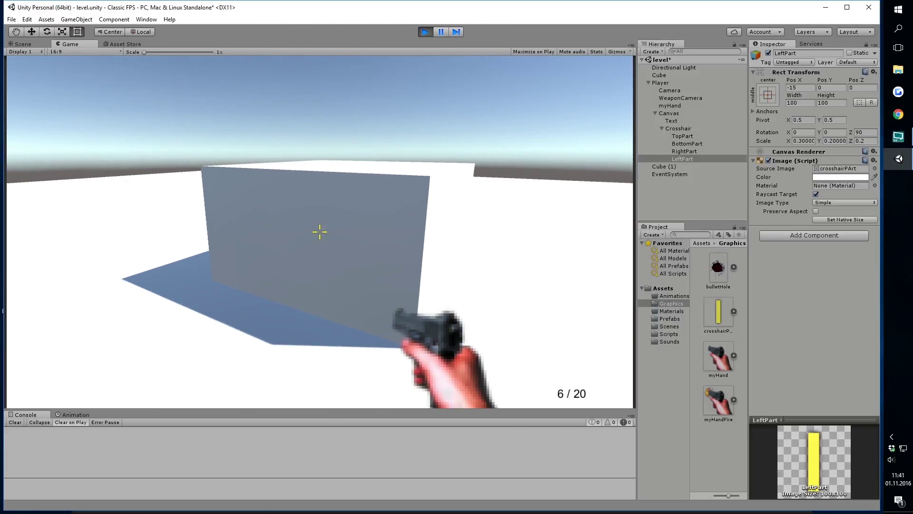
pyautogui.click(320, 232)
pyautogui.click(320, 232)
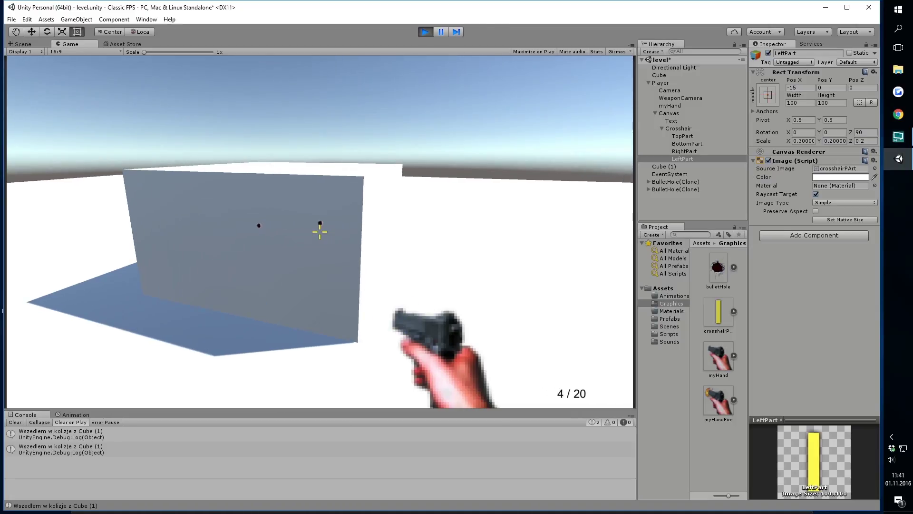
pyautogui.hotkey('ctrl', 'p')
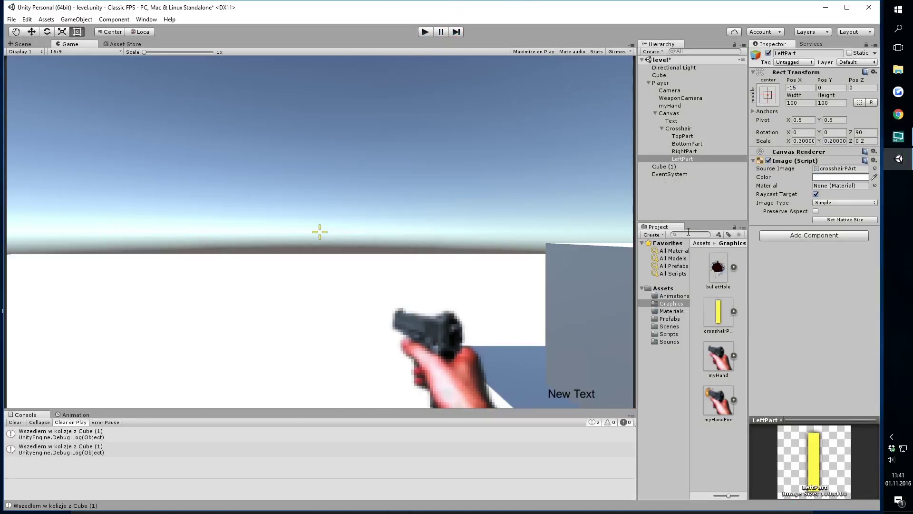
pyautogui.click(686, 331)
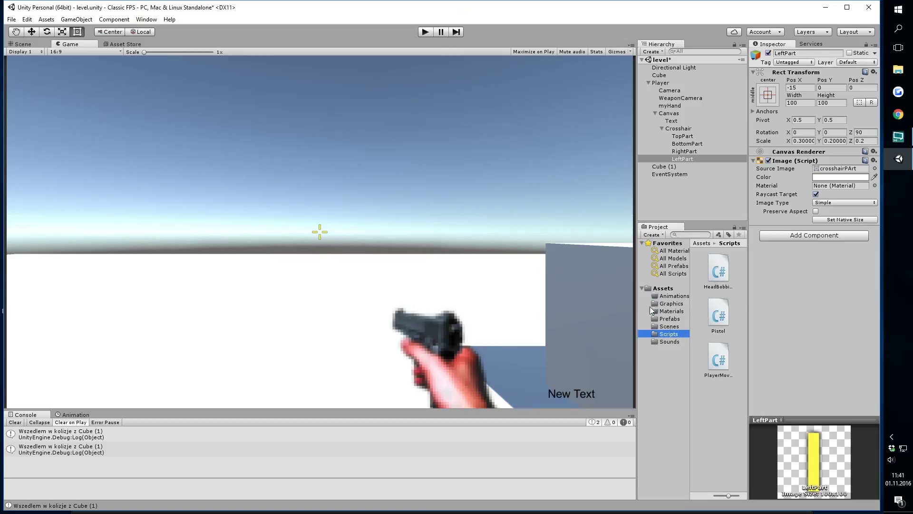
# - Open the Pistol script in Visual Studio
pyautogui.doubleClick(719, 314)
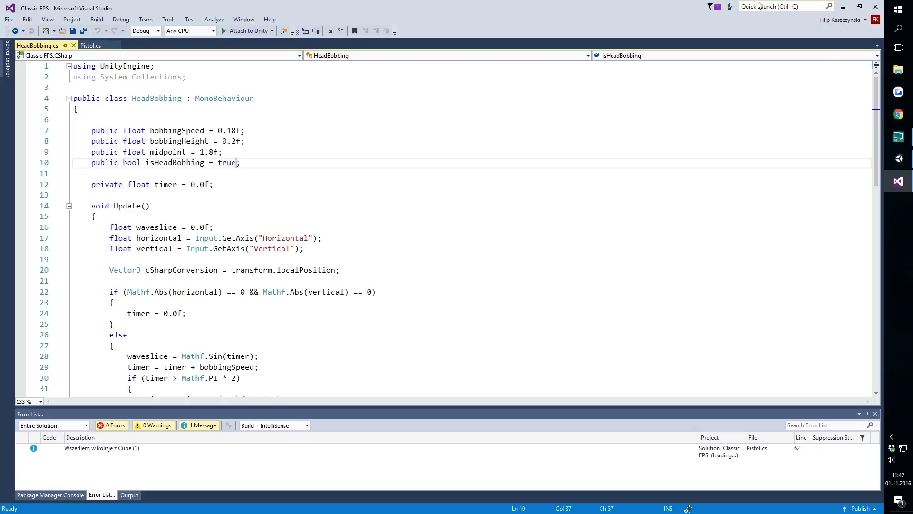
pyautogui.click(899, 158)
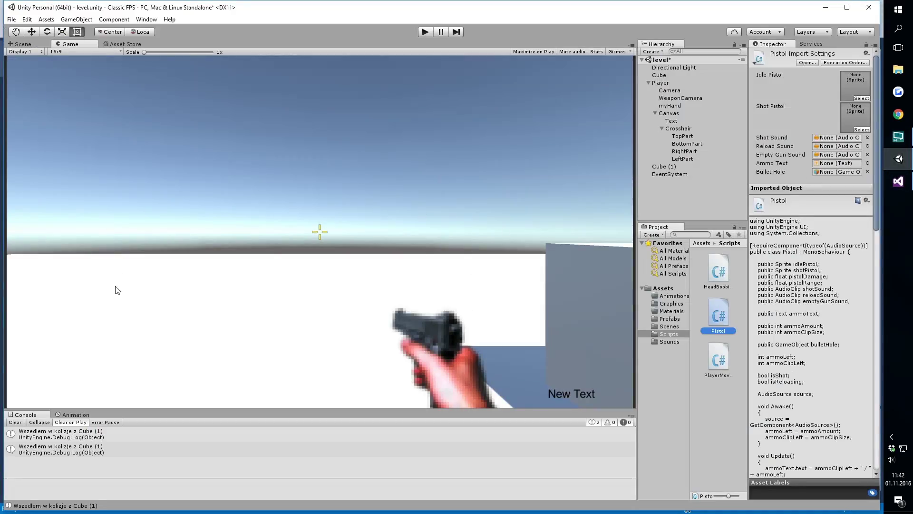
pyautogui.click(899, 181)
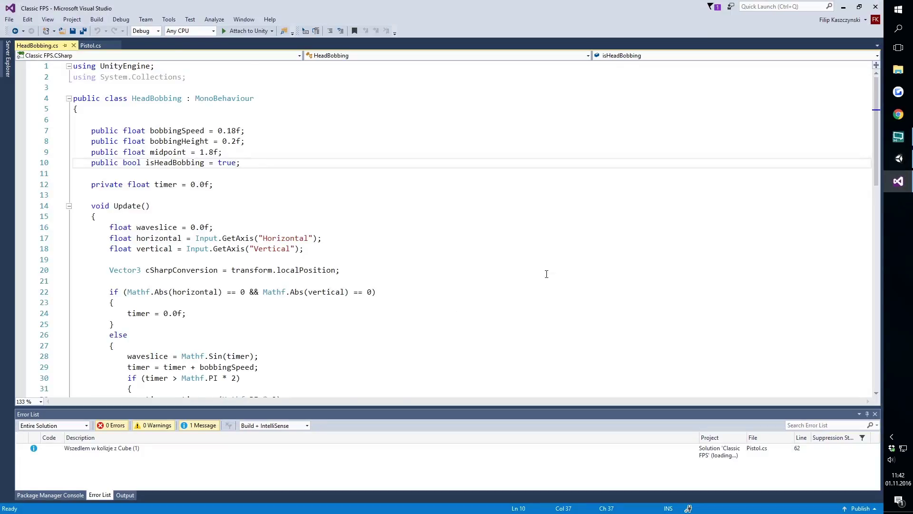
pyautogui.scroll(-7, 380, 229)
pyautogui.scroll(-2, 294, 215)
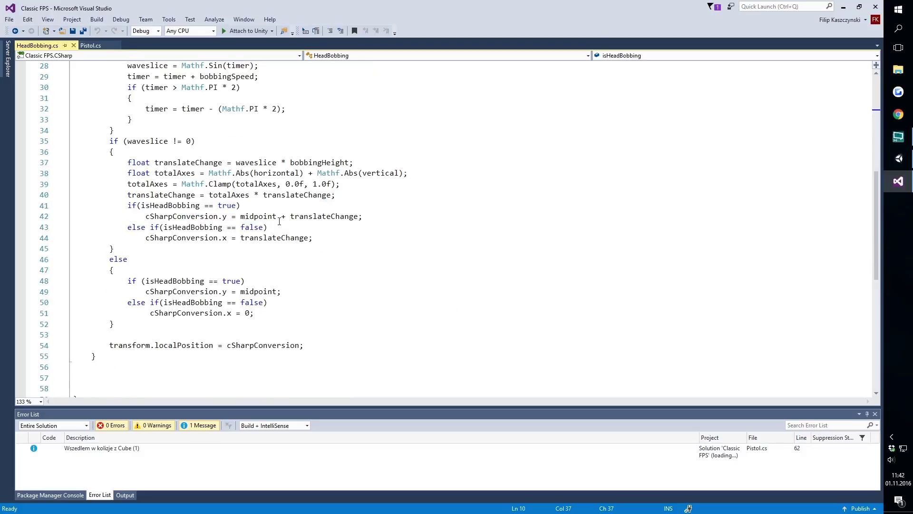
pyautogui.scroll(4, 384, 116)
# - Replace Input.mousePosition with new Vector3(Screen.width/2, Screen.height/2, 0) in Pistol.cs and save
pyautogui.click(91, 45)
pyautogui.scroll(-5, 280, 265)
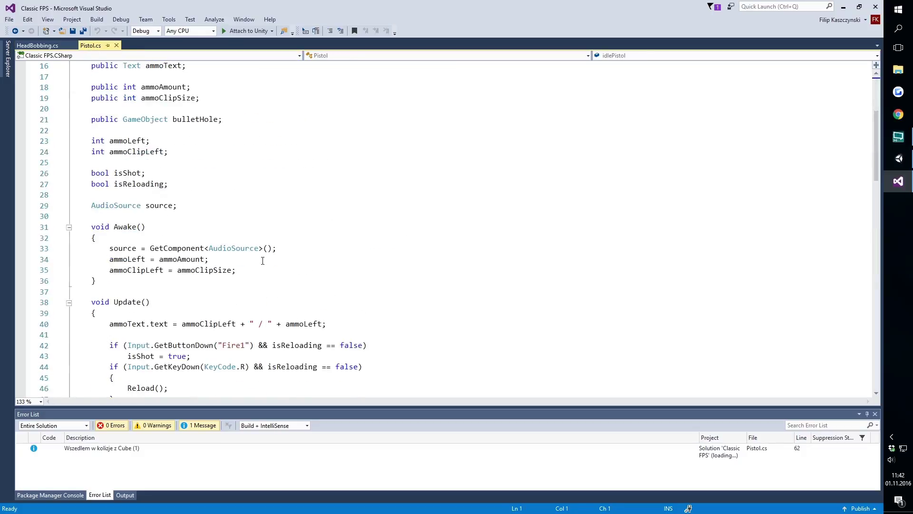
pyautogui.scroll(-3, 266, 262)
pyautogui.scroll(-4, 283, 260)
pyautogui.scroll(-4, 297, 258)
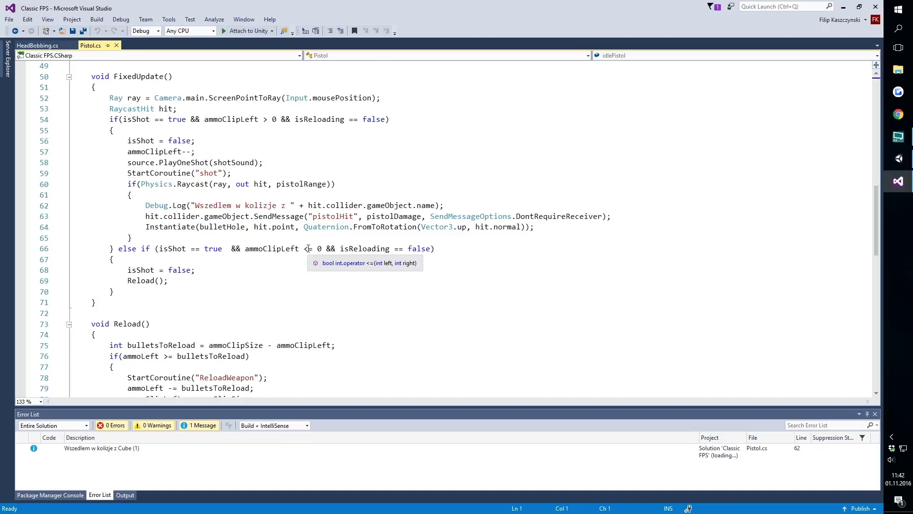
pyautogui.scroll(2, 297, 259)
pyautogui.moveTo(372, 162); pyautogui.dragTo(287, 162)
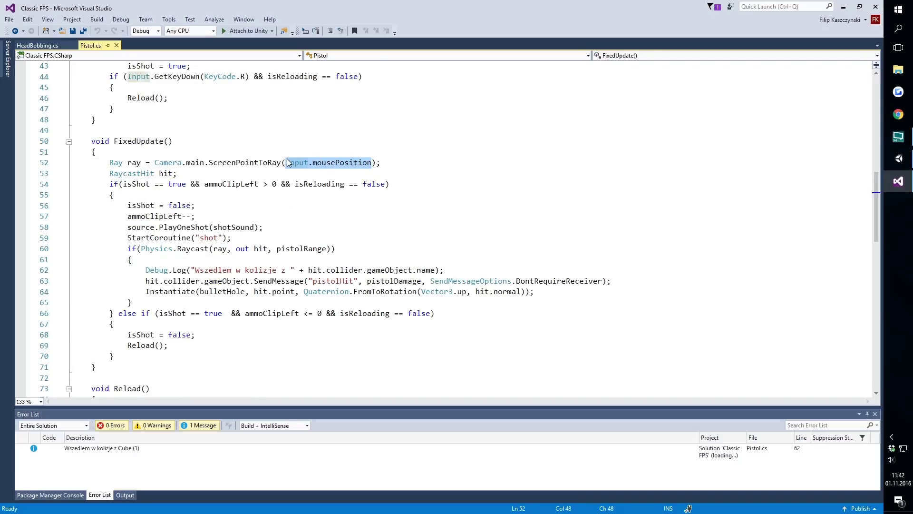
pyautogui.write('new V')
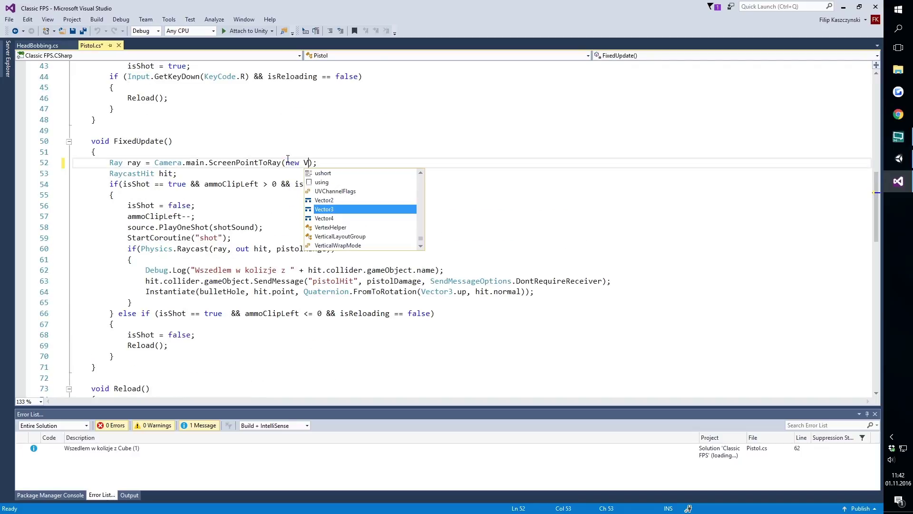
pyautogui.write('ector3(')
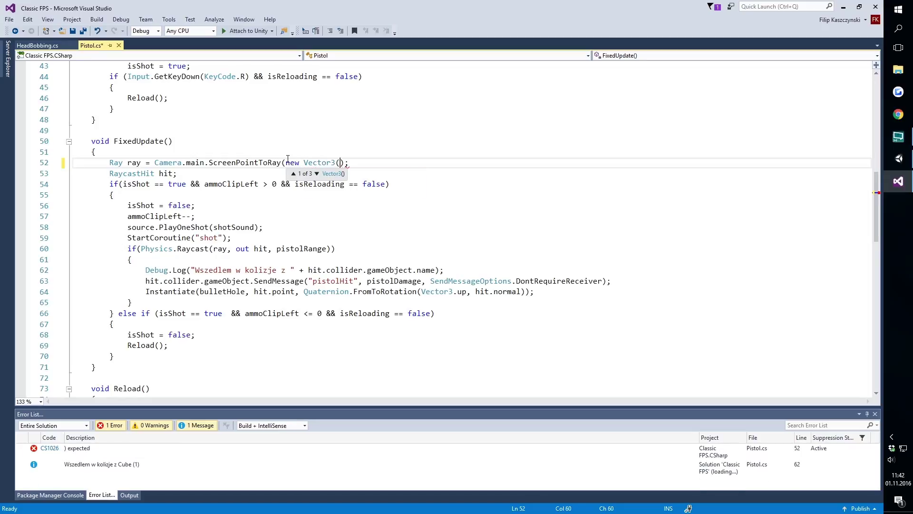
pyautogui.write('Screen')
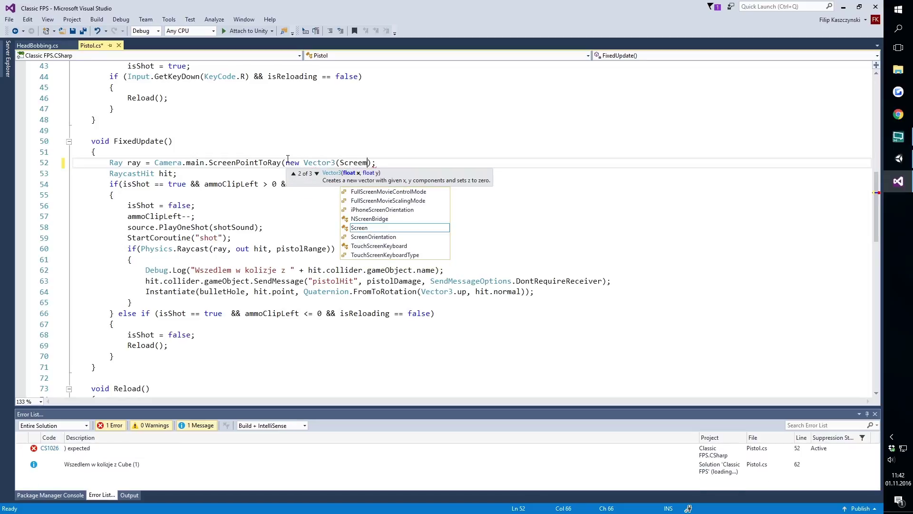
pyautogui.write('.width/2')
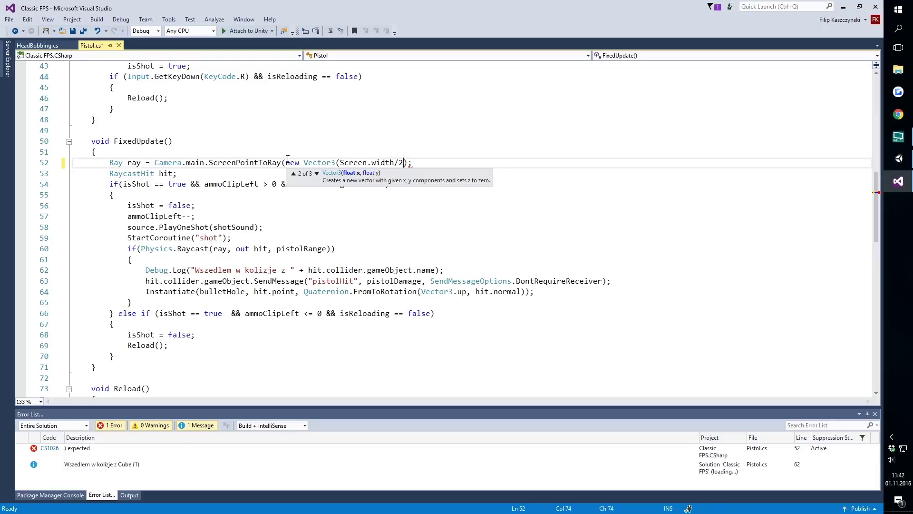
pyautogui.write(', Screen.')
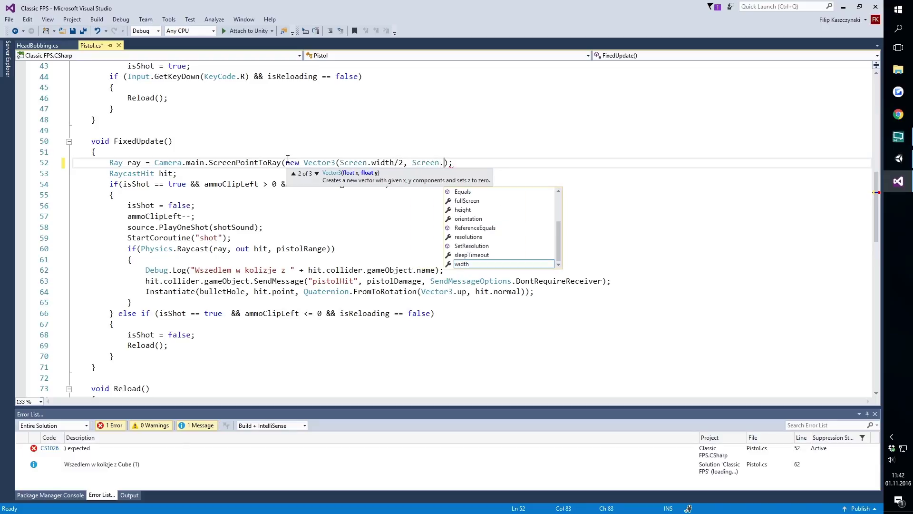
pyautogui.write('height/2, 0')
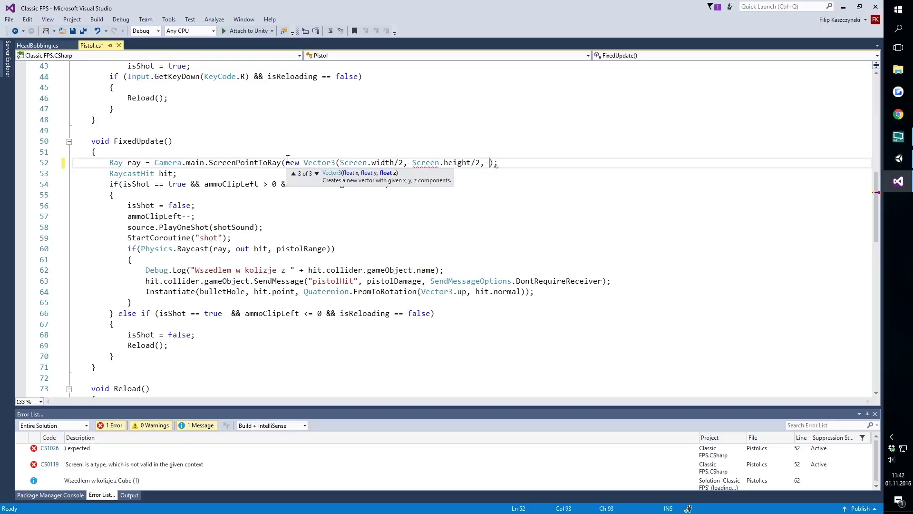
pyautogui.write('))')
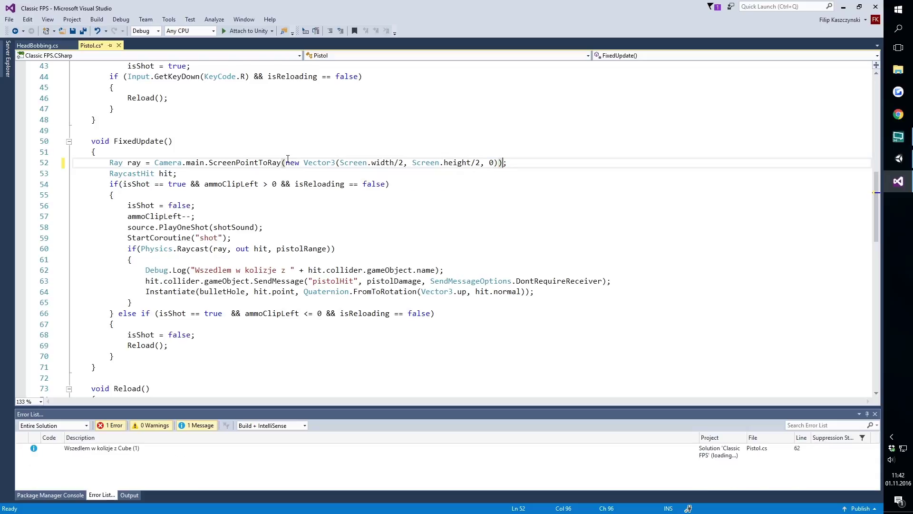
pyautogui.hotkey('ctrl', 's')
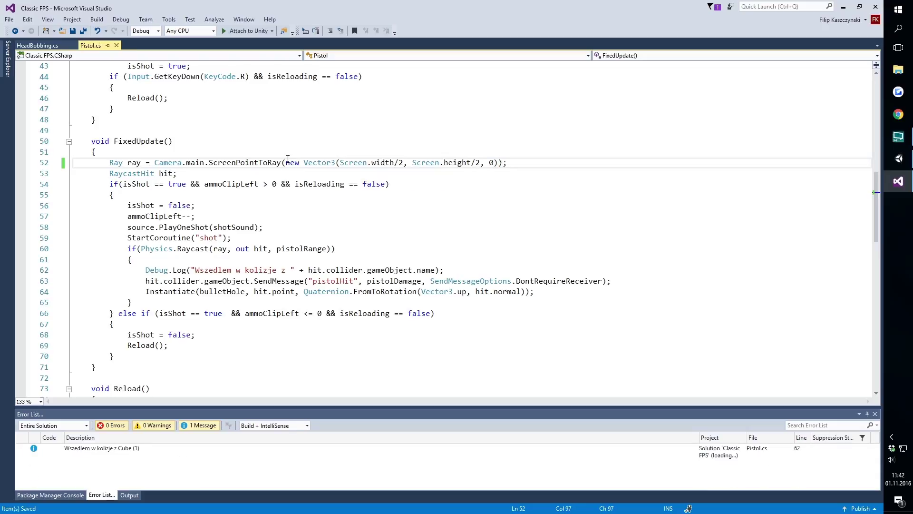
# - Play-test the screen-centre ray by firing four shots in Unity
pyautogui.hotkey('alt', 'Tab')
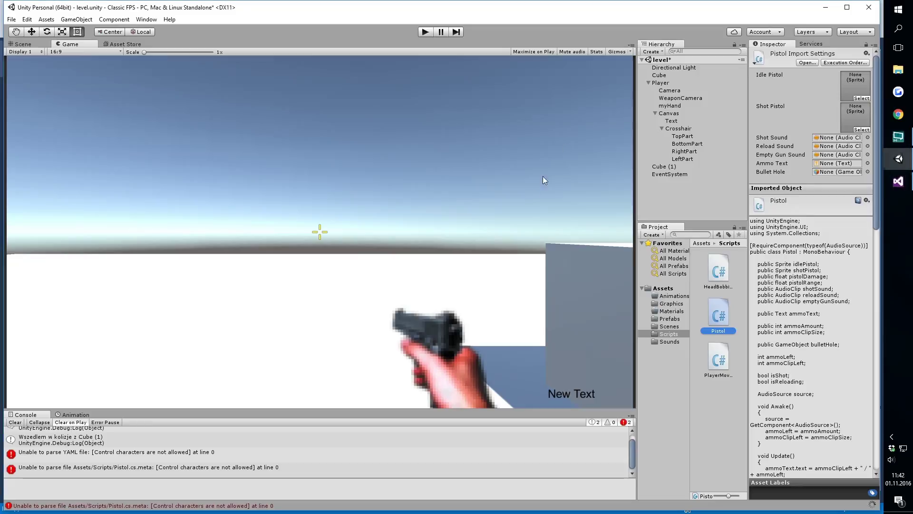
pyautogui.click(426, 32)
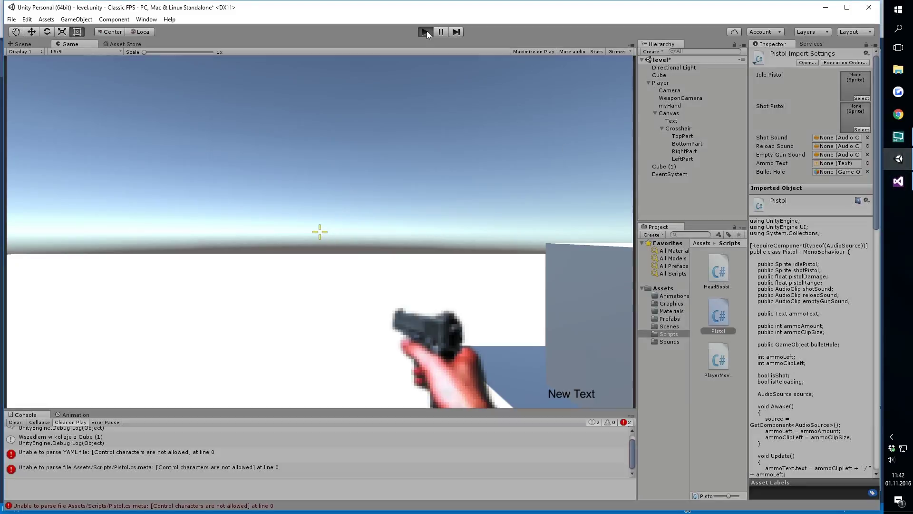
pyautogui.click(320, 231)
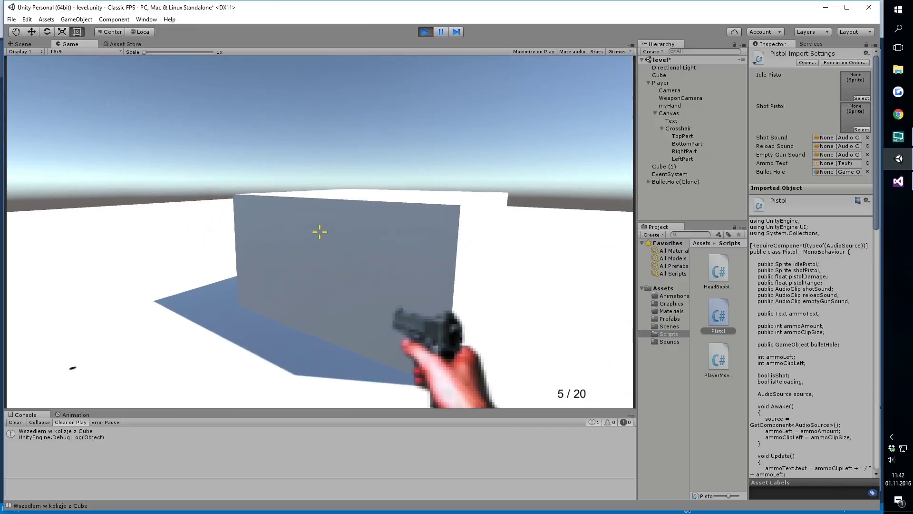
pyautogui.click(319, 231)
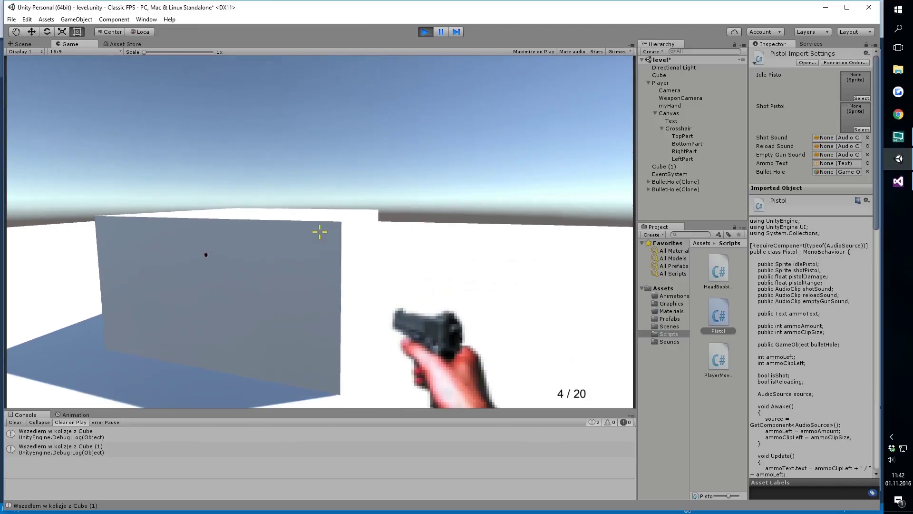
pyautogui.click(320, 232)
pyautogui.click(319, 231)
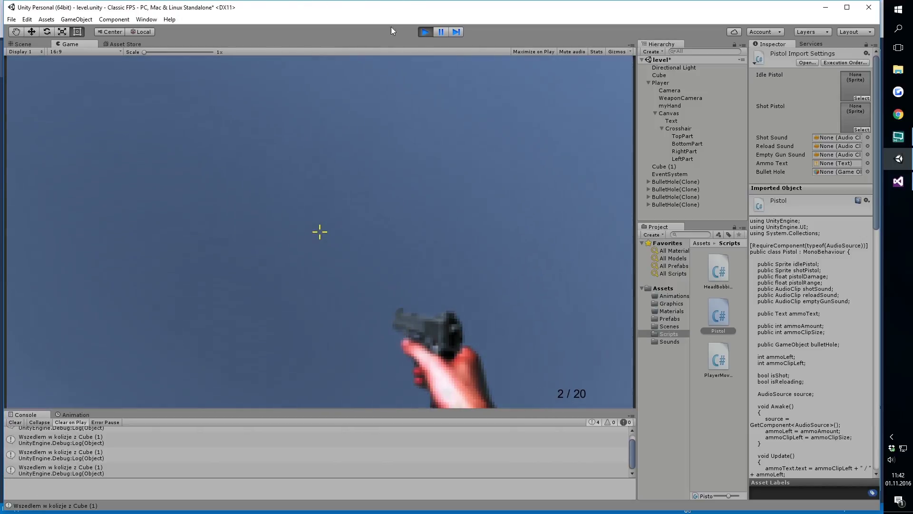
pyautogui.click(427, 34)
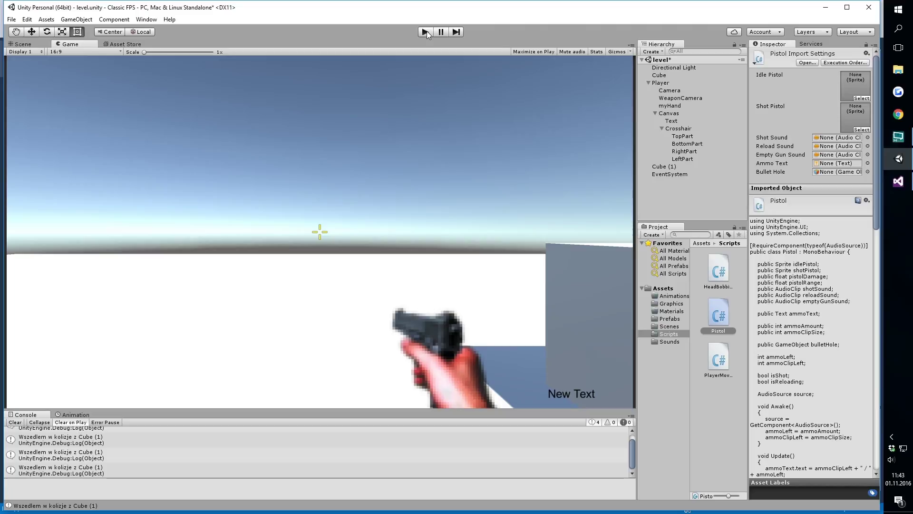
# - Create a C# script named DynamicCrosshair in the Scripts folder
pyautogui.rightClick(722, 411)
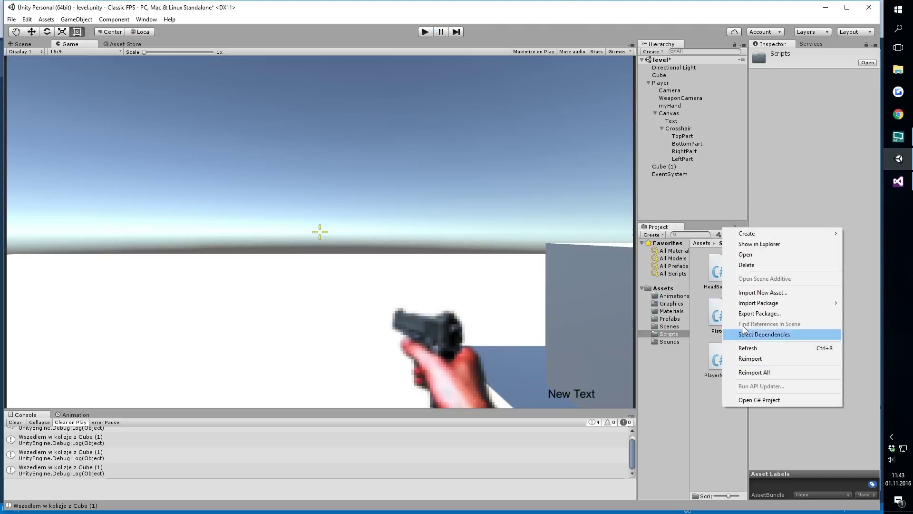
pyautogui.moveTo(745, 234)
pyautogui.click(677, 248)
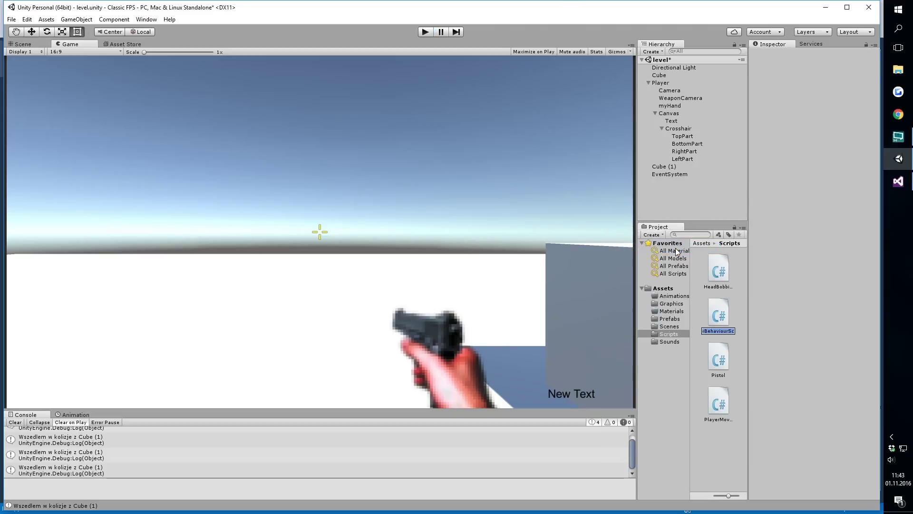
pyautogui.write('DynamicCrosshair')
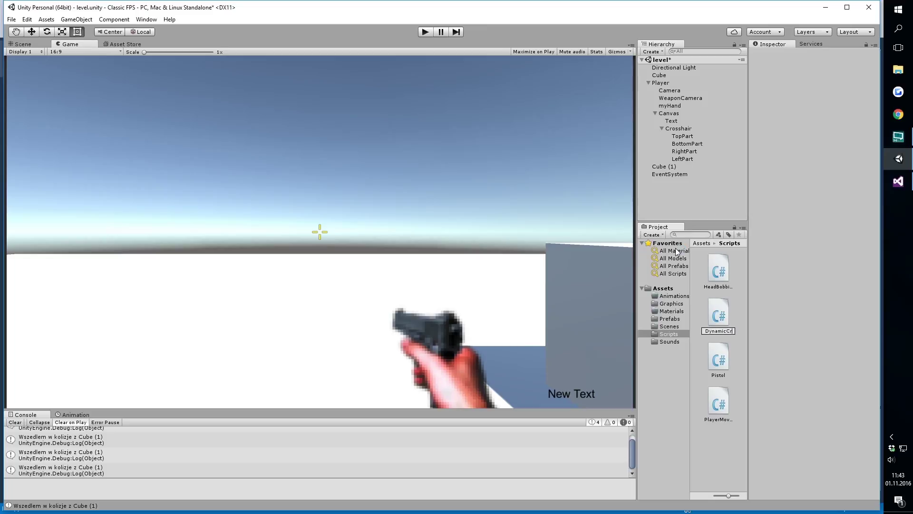
pyautogui.press('Return')
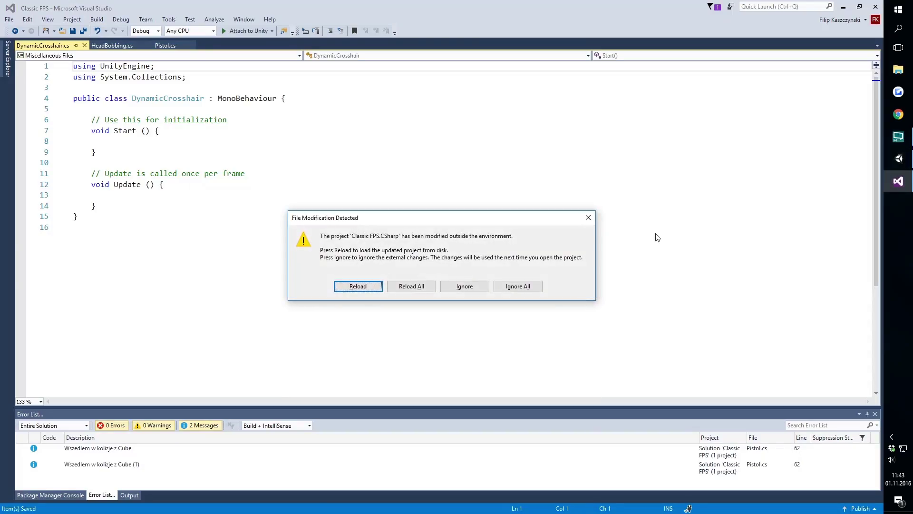
# - Reload, delete default Start and Update, and declare public GameObject crosshair
pyautogui.click(400, 286)
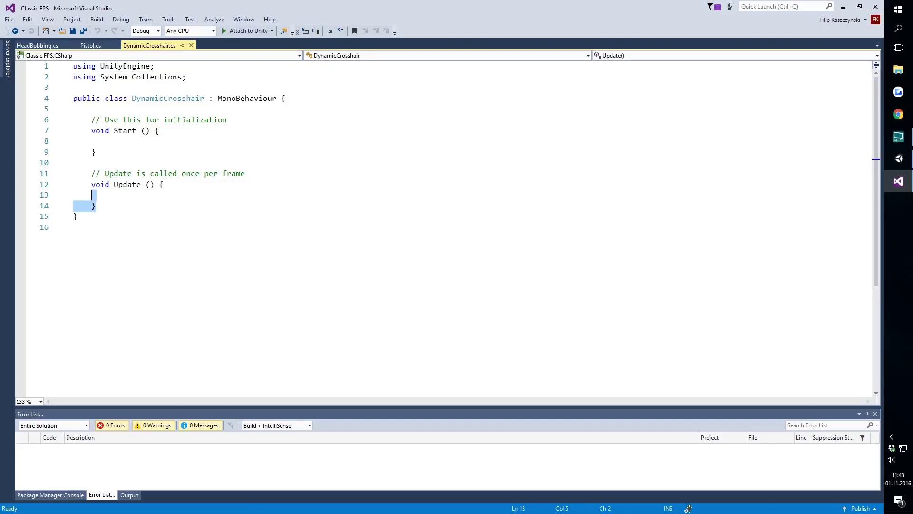
pyautogui.moveTo(98, 205); pyautogui.dragTo(91, 120)
pyautogui.press('Delete')
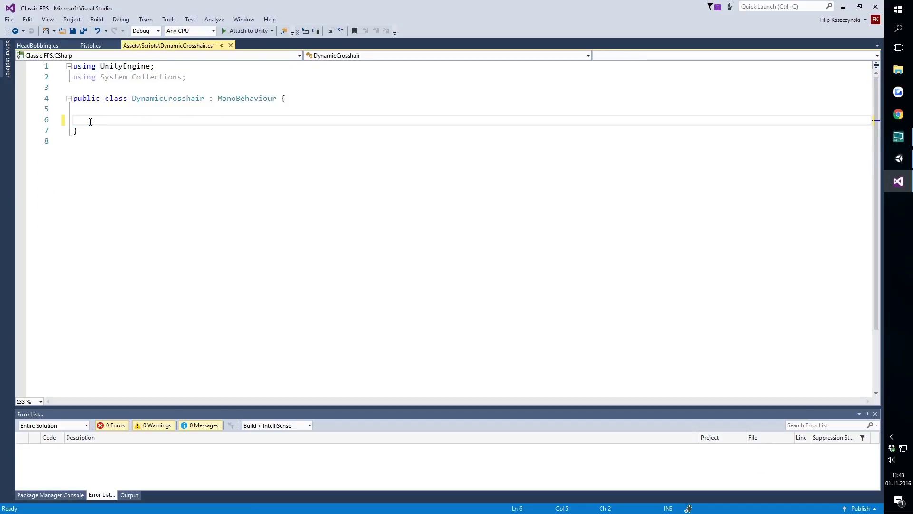
pyautogui.write('pu')
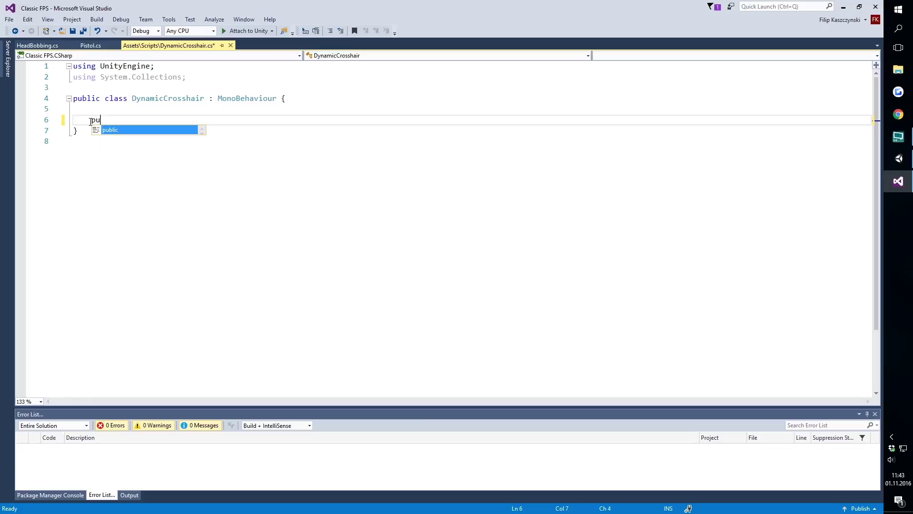
pyautogui.write('blic GameObject c')
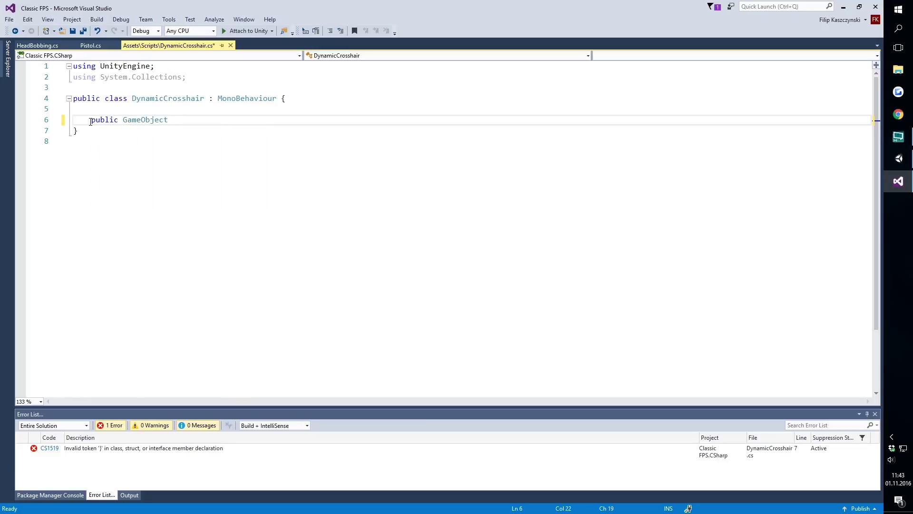
pyautogui.write('rosshair;')
pyautogui.press('Return')
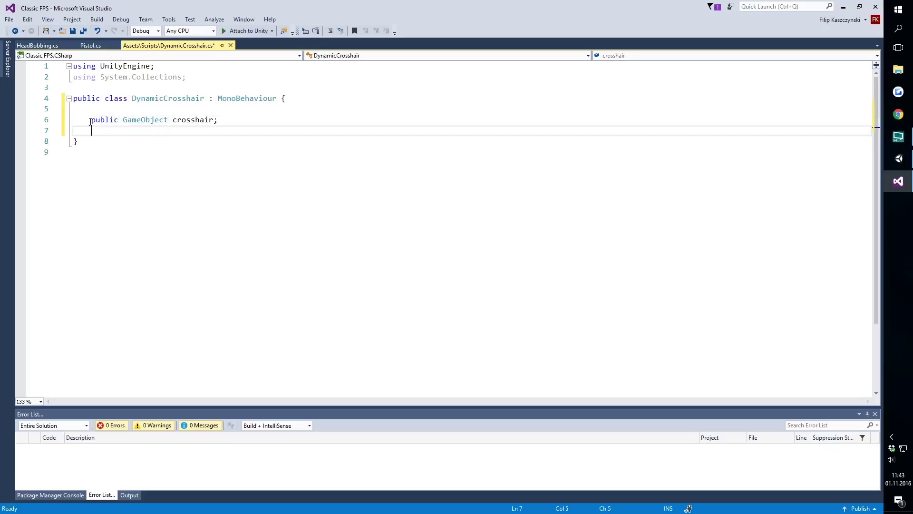
# - Declare GameObject fields topPart, bottomPart, leftPart and rightPart
pyautogui.write('GameObject ')
pyautogui.write('topPart;')
pyautogui.press('Return')
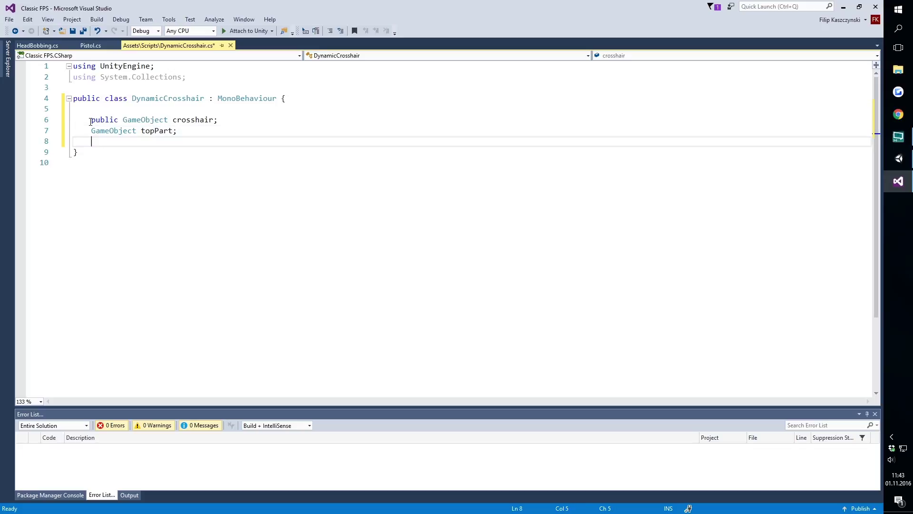
pyautogui.write('GameObject bottom')
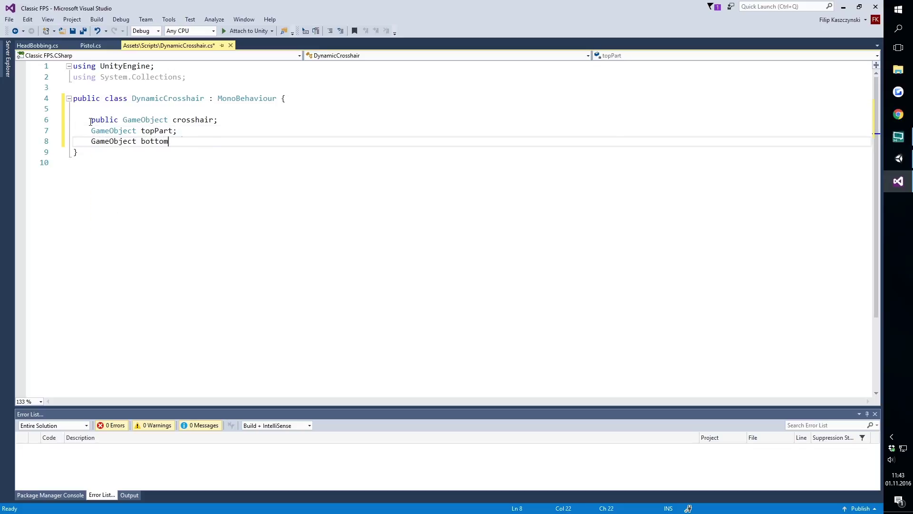
pyautogui.write(' { a')
pyautogui.press('BackSpace')
pyautogui.press('BackSpace')
pyautogui.press('BackSpace')
pyautogui.write('Part;')
pyautogui.press('Return')
pyautogui.write('GameObject left')
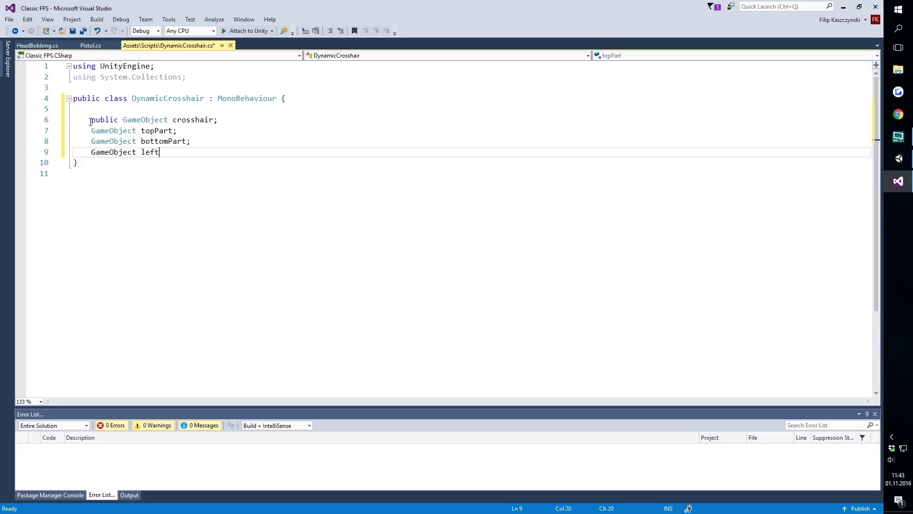
pyautogui.write('Part;')
pyautogui.press('Return')
pyautogui.write('GameObject ')
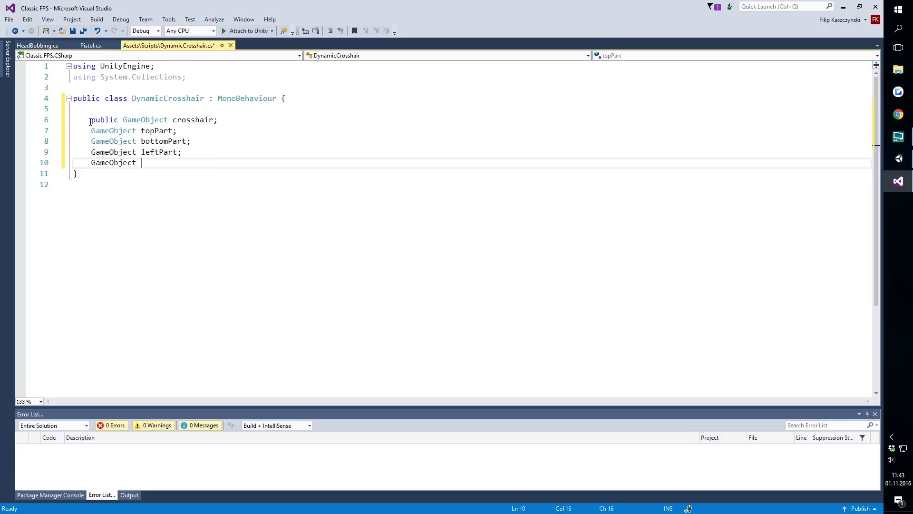
pyautogui.write('rightPart;')
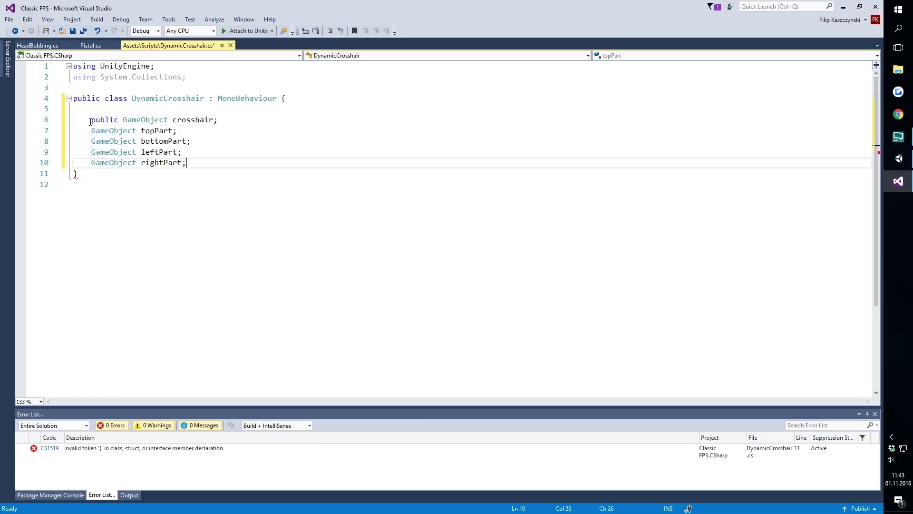
# - Add an empty void Start() method below the fields
pyautogui.press('Return')
pyautogui.press('Return')
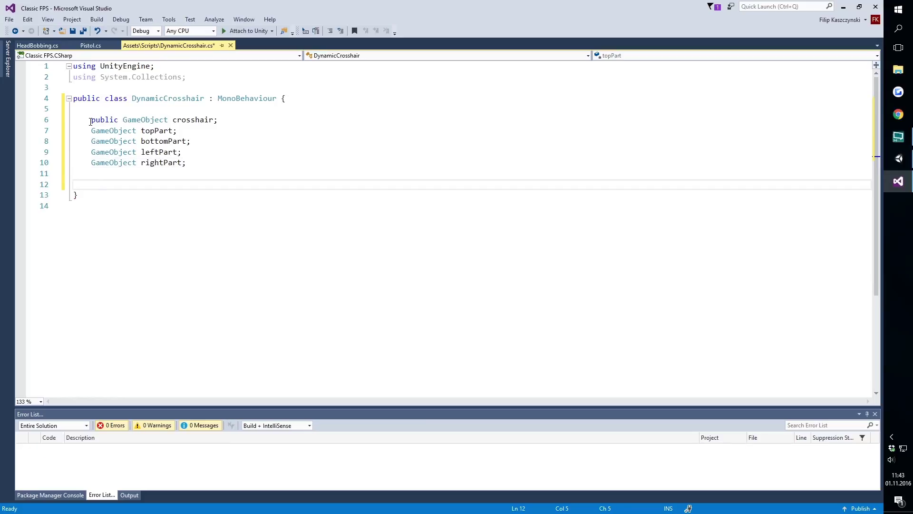
pyautogui.write('vo')
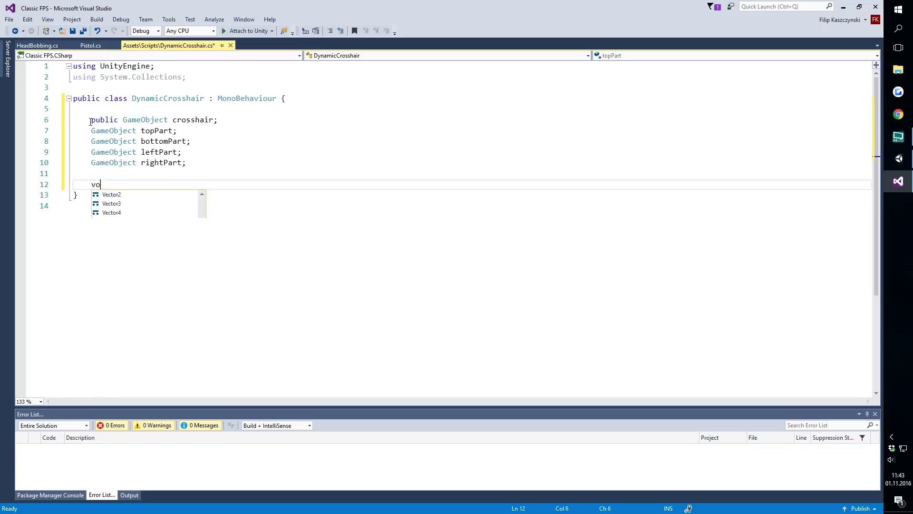
pyautogui.write('id Start(){')
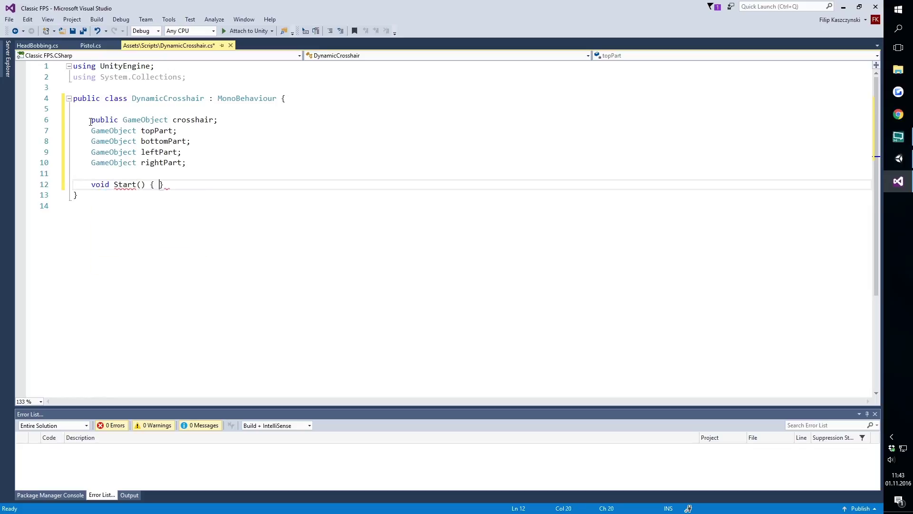
pyautogui.press('Return')
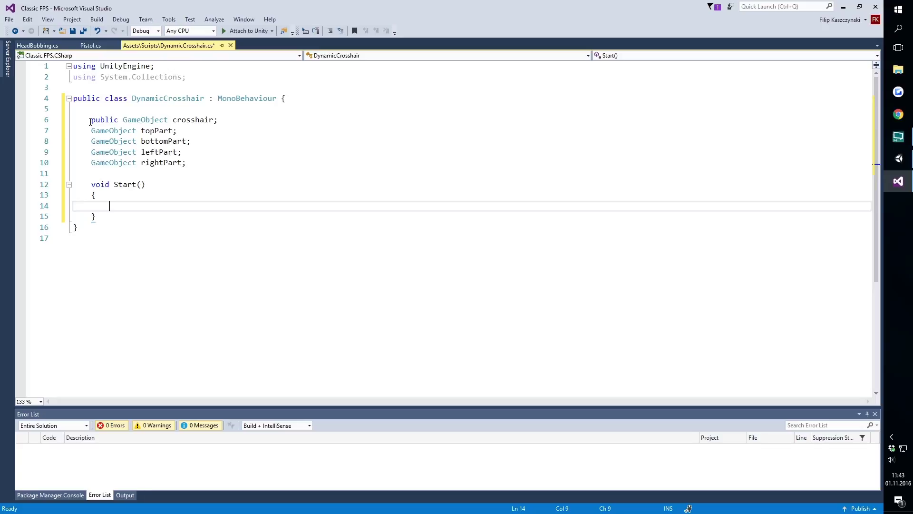
# - In Start(), assign topPart and bottomPart via crosshair.transform.FindChild("TopPart"/"BottomPart").gameObject
pyautogui.write('top')
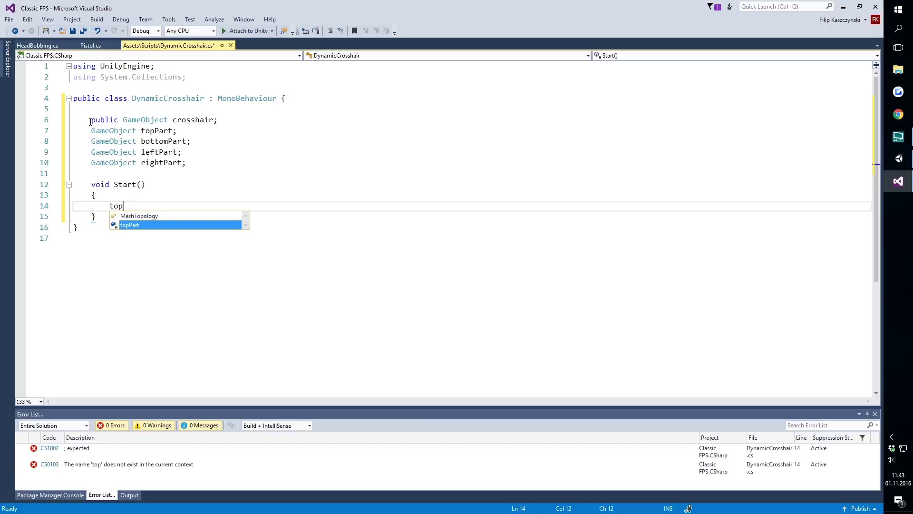
pyautogui.write('Part = crosshair')
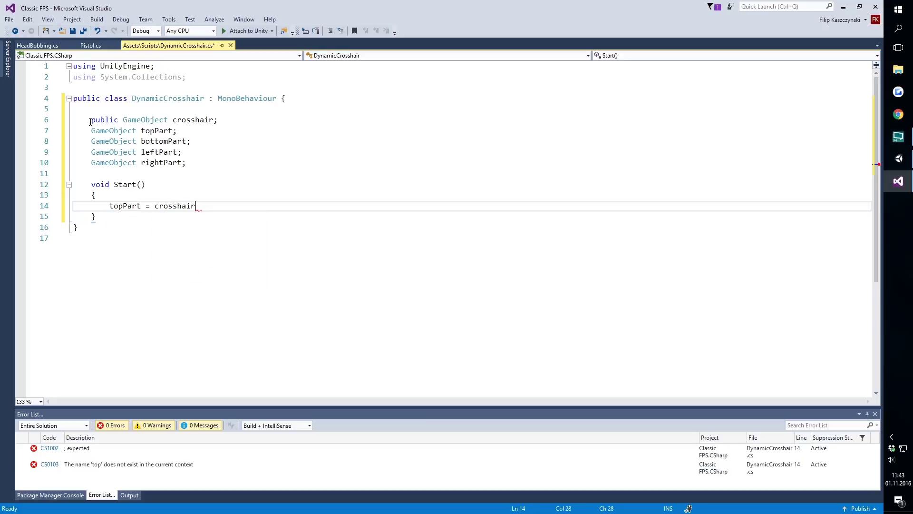
pyautogui.write('.tr')
pyautogui.press('Tab')
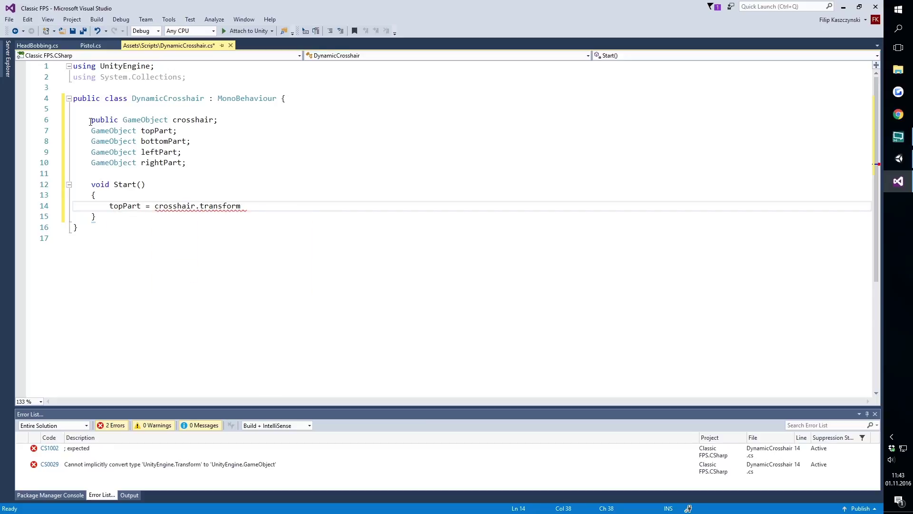
pyautogui.write('.fin')
pyautogui.press('Down')
pyautogui.press('Tab')
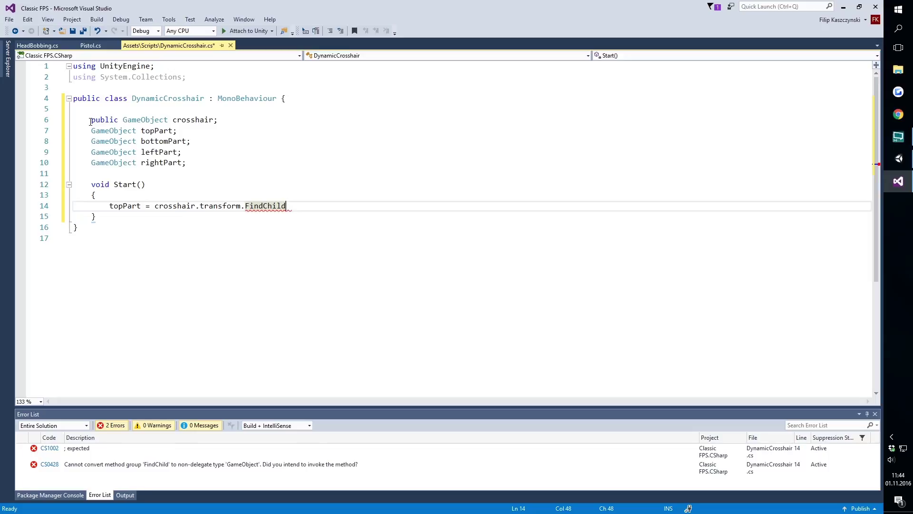
pyautogui.write('(')
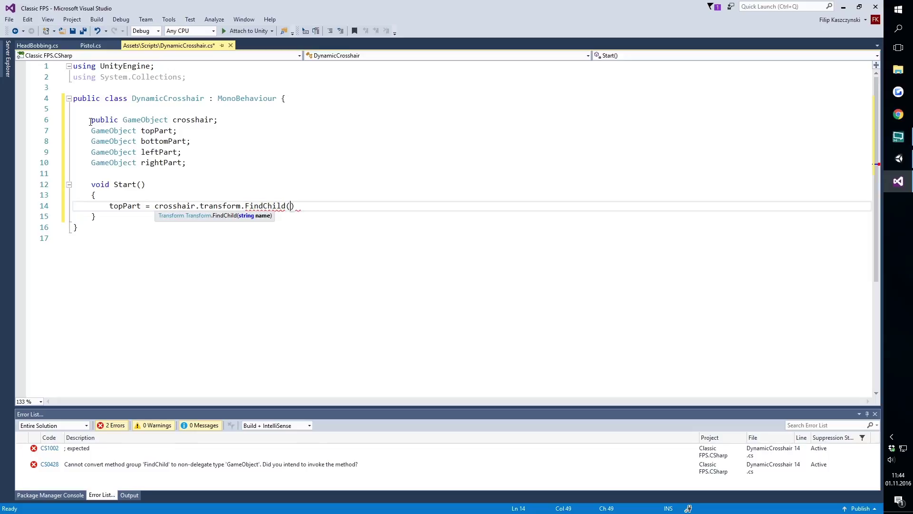
pyautogui.write('"TopPart')
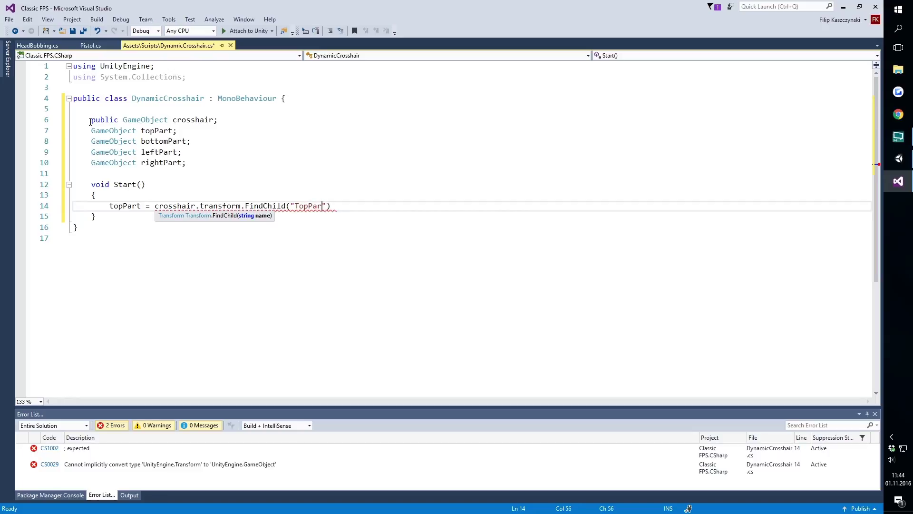
pyautogui.write('").gameObject;')
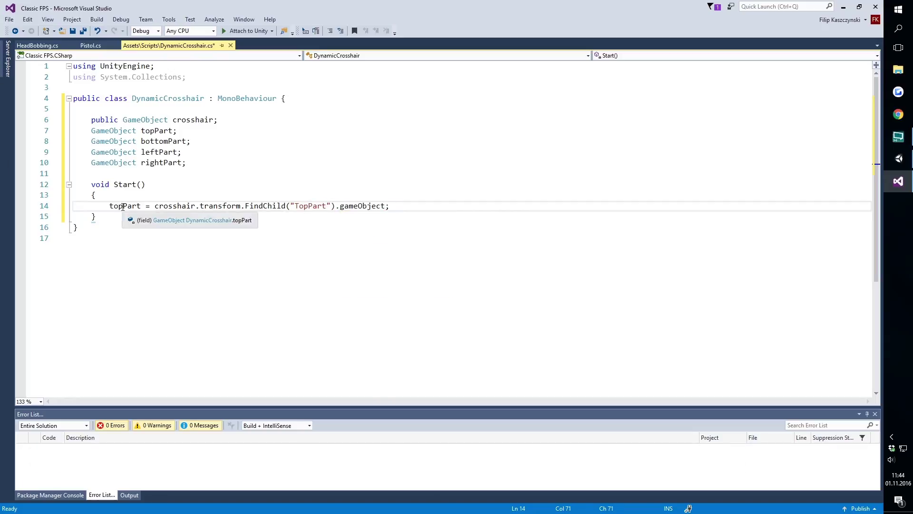
pyautogui.press('Return')
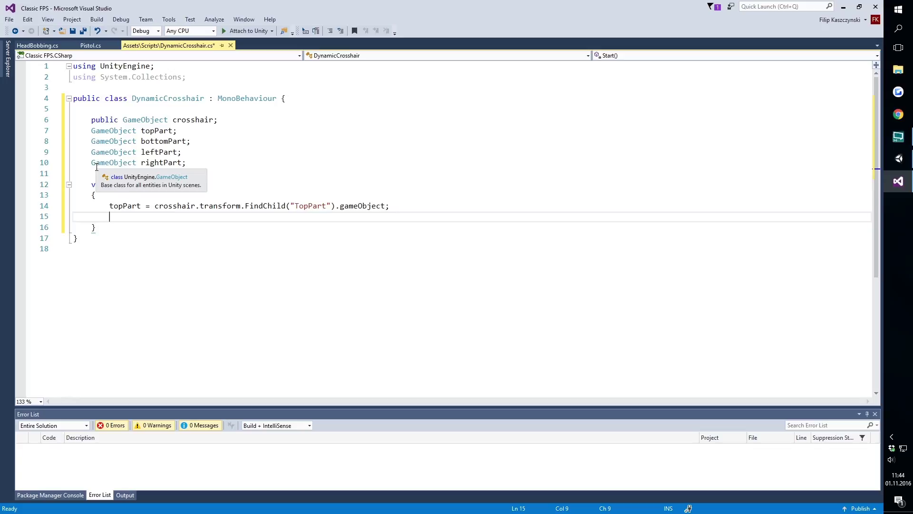
pyautogui.write('bo')
pyautogui.press('Tab')
pyautogui.write('= ')
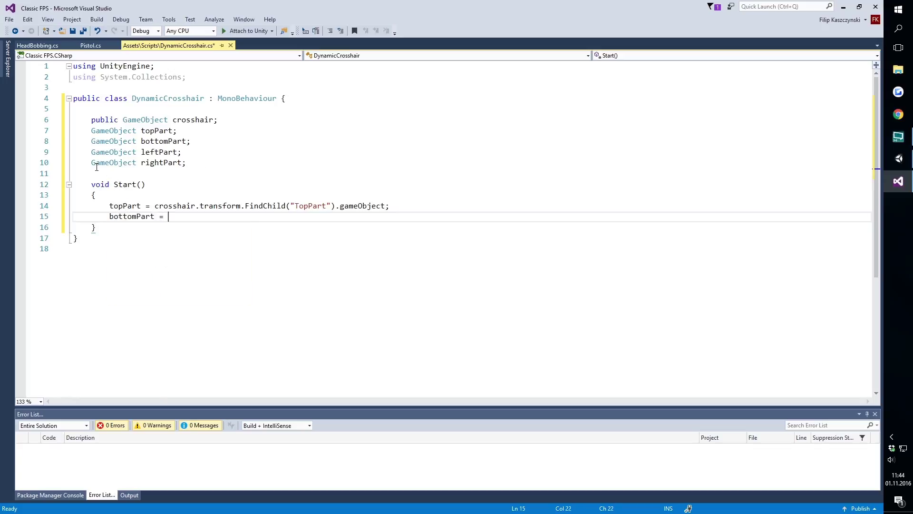
pyautogui.write('crosshair.transform.')
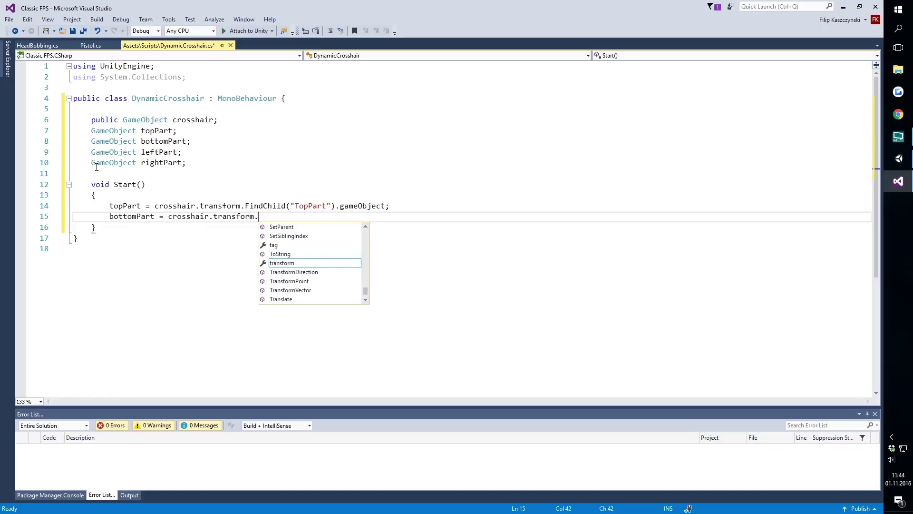
pyautogui.write('fi')
pyautogui.press('Tab')
pyautogui.write('("Bo')
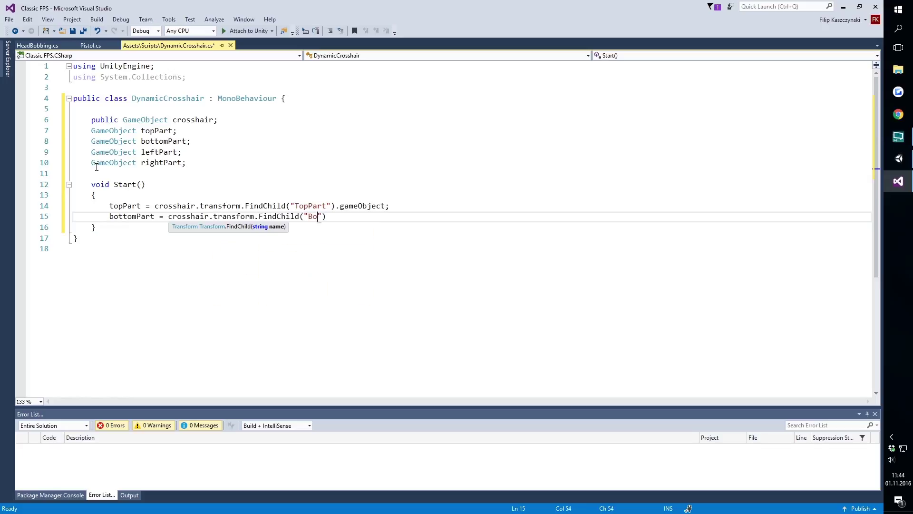
pyautogui.write('ttomPart")')
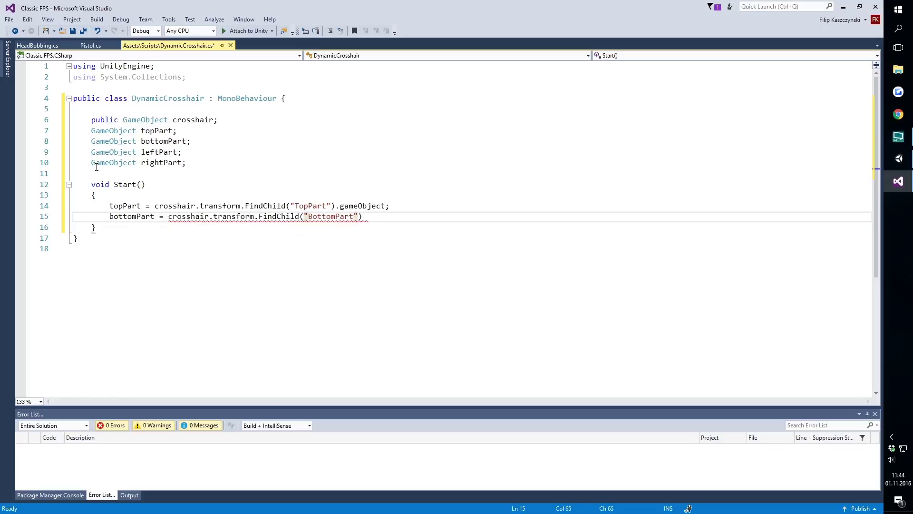
pyautogui.write('.ga')
pyautogui.press('Tab')
pyautogui.write(';')
pyautogui.press('Return')
# - Assign leftPart and rightPart from the crosshair's "LeftPart" and "RightPart" children with FindChild(...).gameObject
pyautogui.write('l')
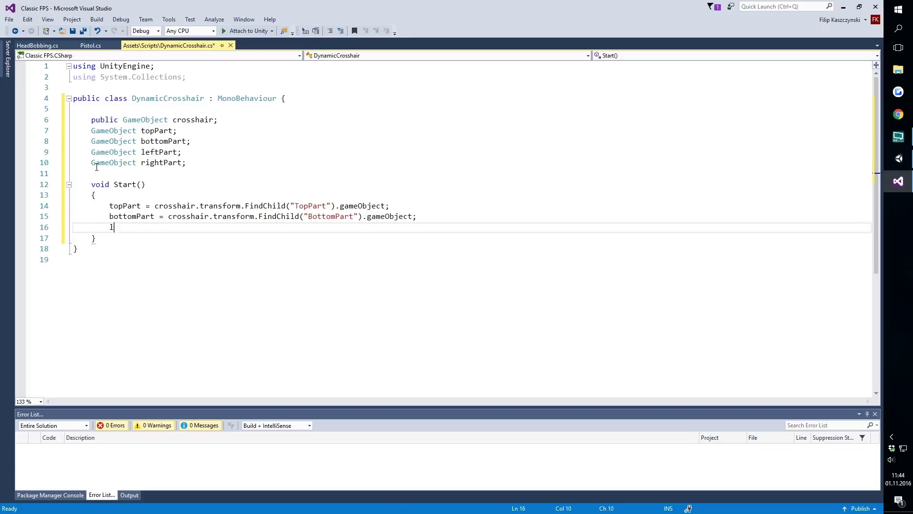
pyautogui.write('eftPart = crosshair')
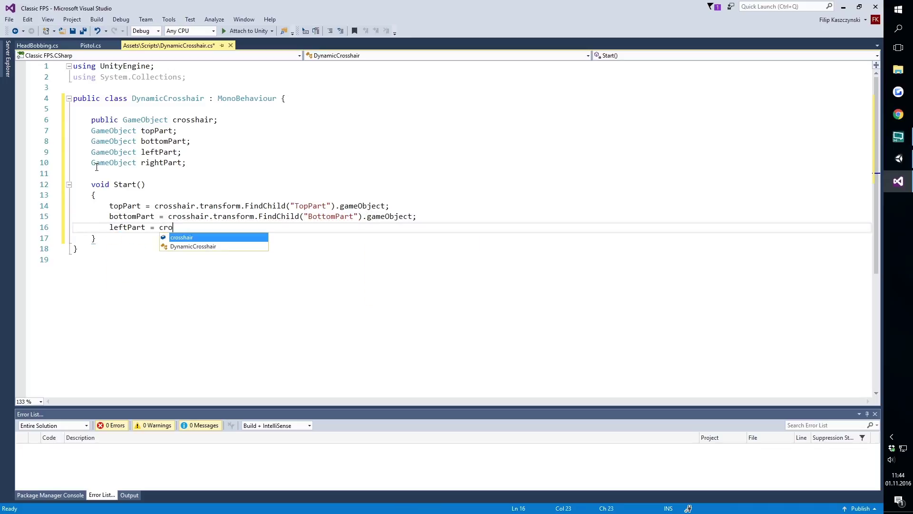
pyautogui.write('.transform.Fin')
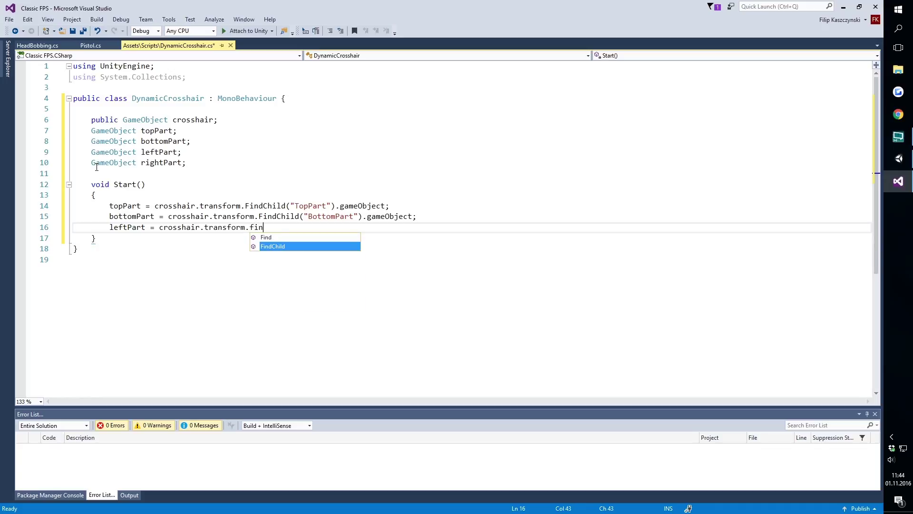
pyautogui.press('Tab')
pyautogui.write('("LeftPA')
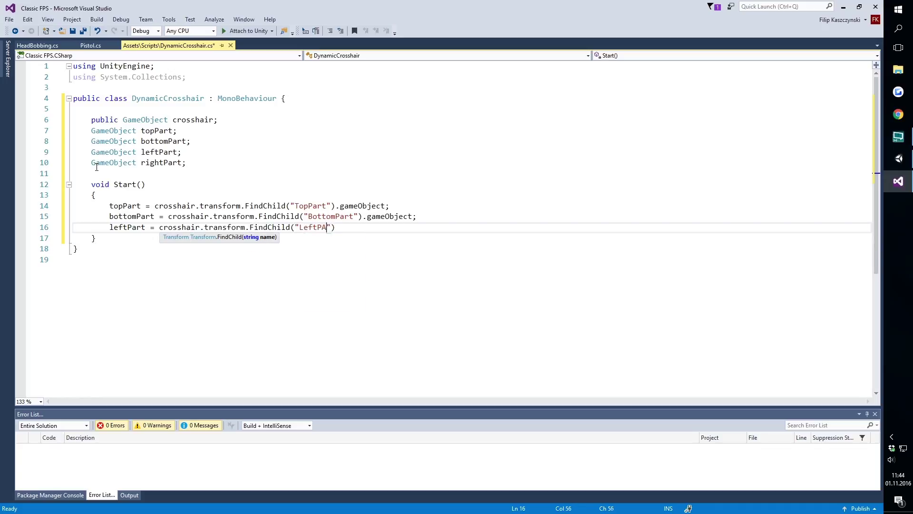
pyautogui.write('r')
pyautogui.press('Delete')
pyautogui.press('BackSpace')
pyautogui.press('BackSpace')
pyautogui.write('art')
pyautogui.write('").gameObject;')
pyautogui.press('Return')
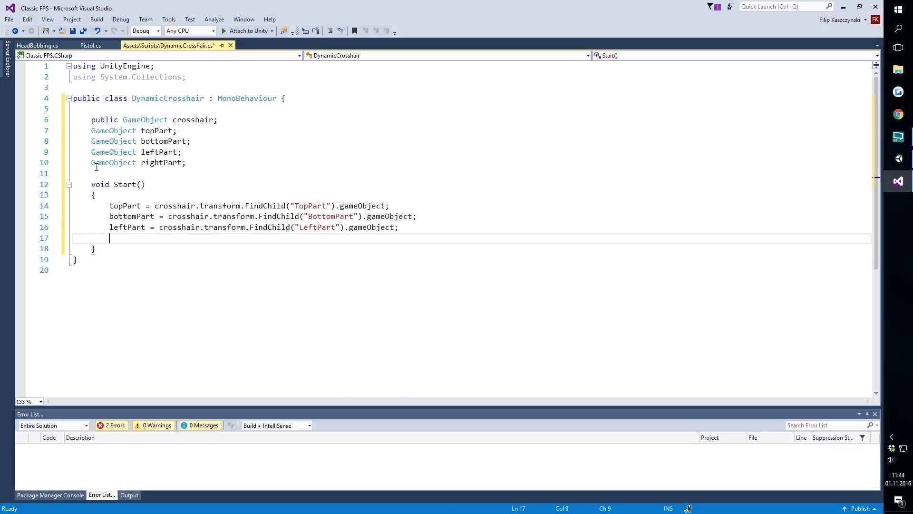
pyautogui.write('rightPart = cros')
pyautogui.press('Tab')
pyautogui.write('.transform.FindChild(')
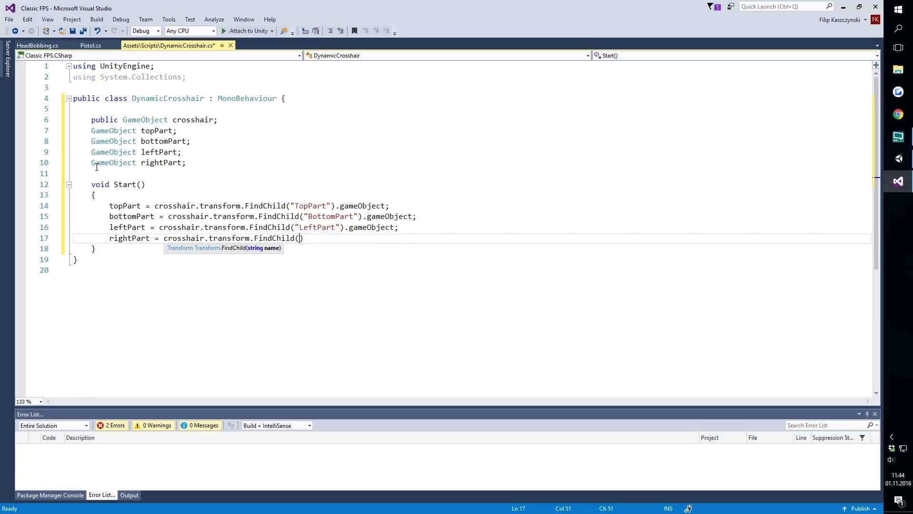
pyautogui.write('"Rigt')
pyautogui.press('BackSpace')
pyautogui.write('htPar')
pyautogui.write('t')
pyautogui.press('End')
pyautogui.write('.ga;')
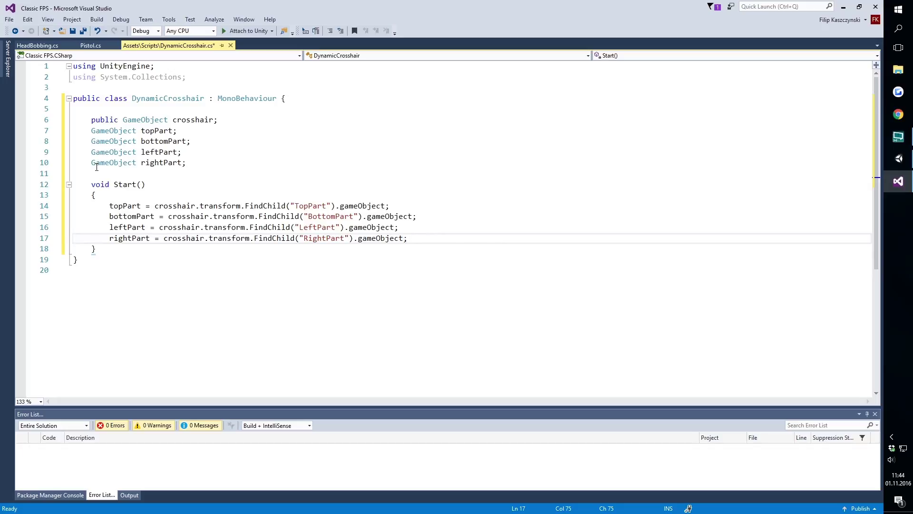
# - Declare a 'float initialPosition;' field below the existing field declarations
pyautogui.click(252, 166)
pyautogui.press('Return')
pyautogui.press('Return')
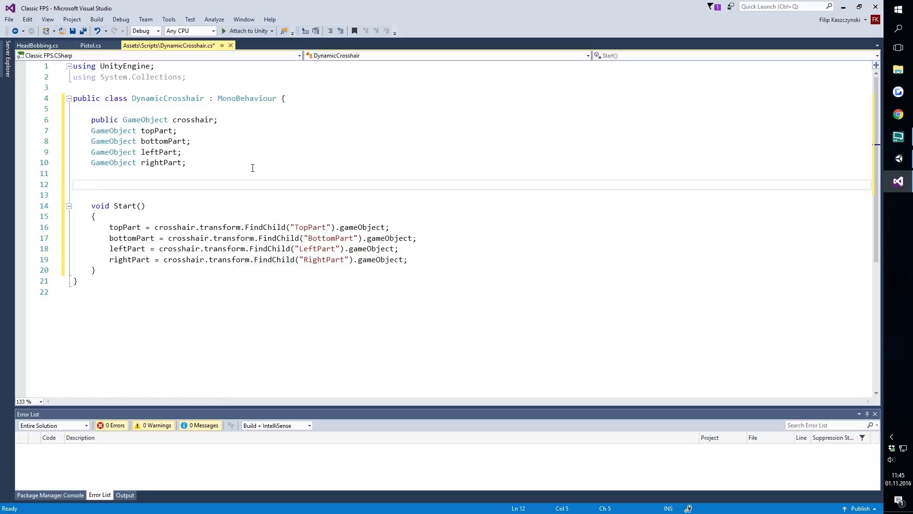
pyautogui.write('float ')
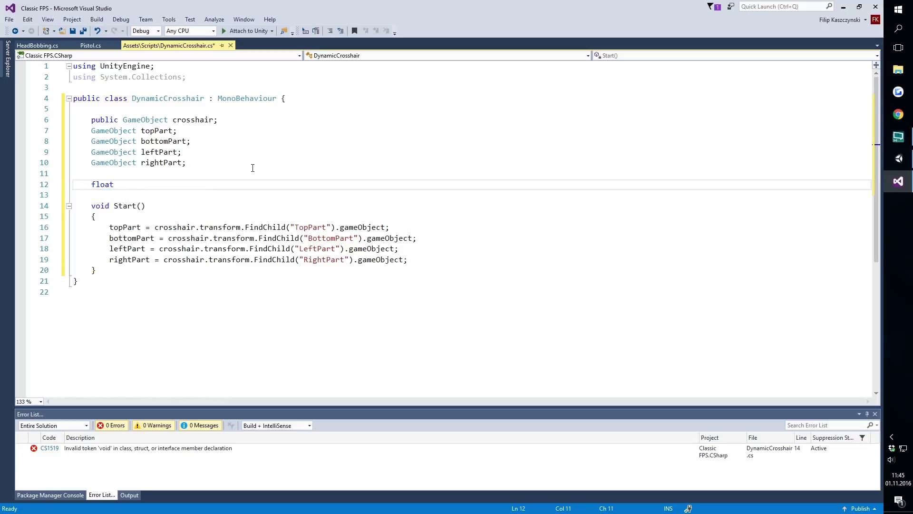
pyautogui.write('initialPos')
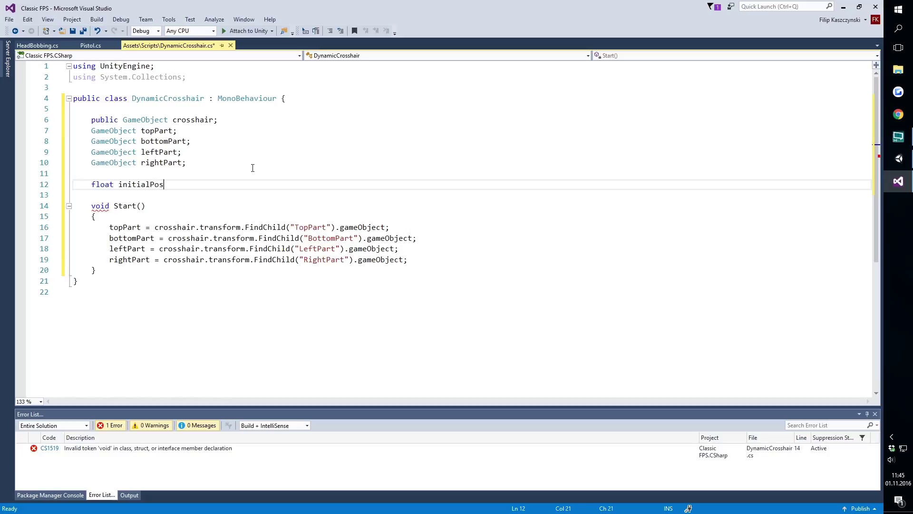
pyautogui.write('ition;')
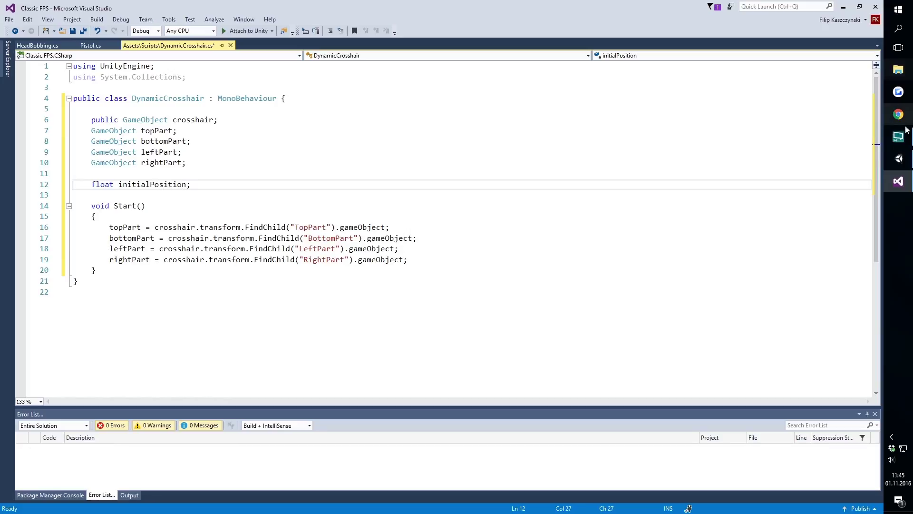
pyautogui.click(899, 159)
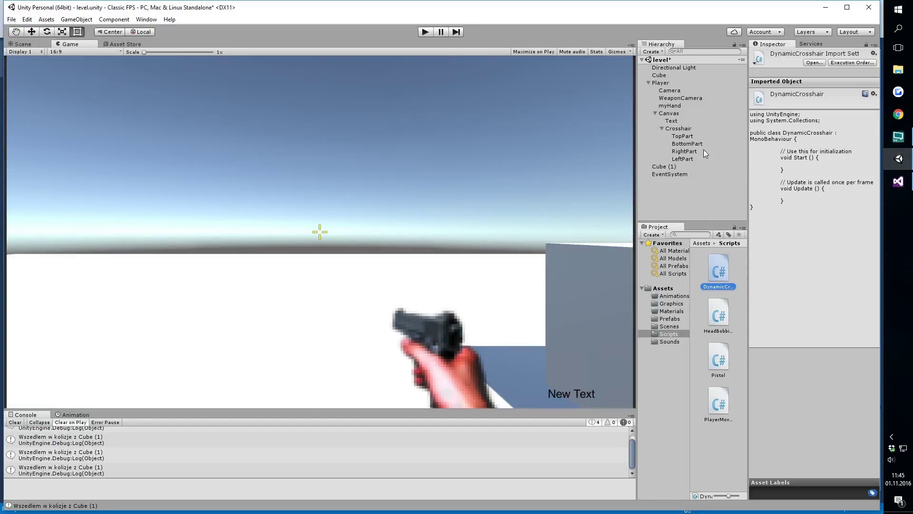
pyautogui.click(698, 136)
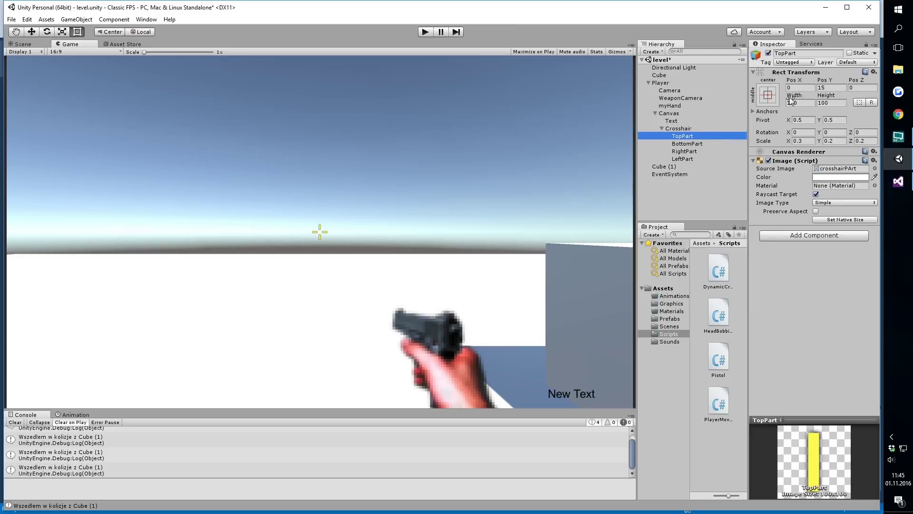
pyautogui.click(828, 88)
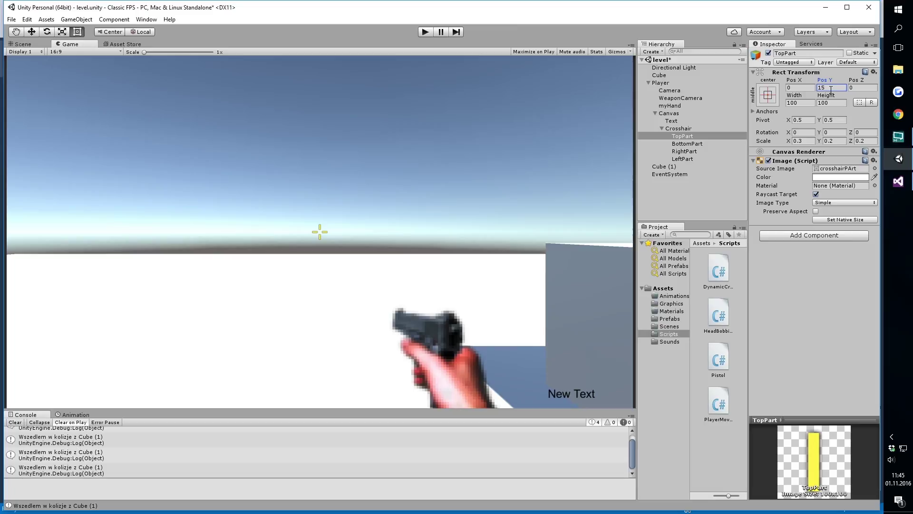
# - Add 'initialPosition = topPart.GetComponent<RectTransform>().localPosition.y;' after the rightPart line in Start()
pyautogui.click(899, 181)
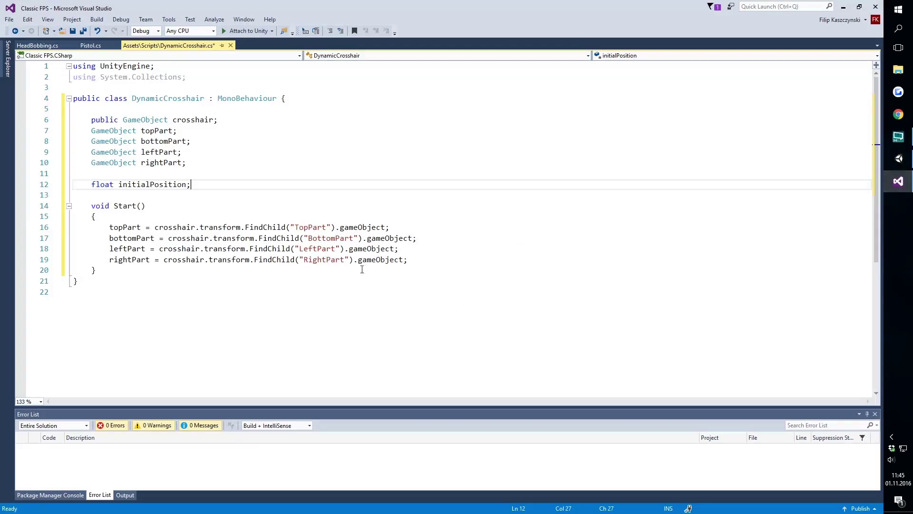
pyautogui.click(434, 263)
pyautogui.press('Return')
pyautogui.press('Return')
pyautogui.write('in')
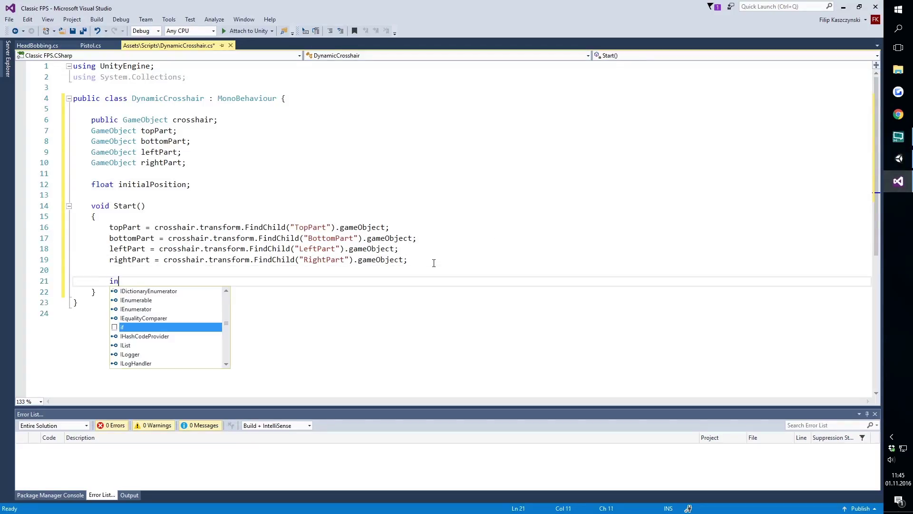
pyautogui.write('itialPosition = top')
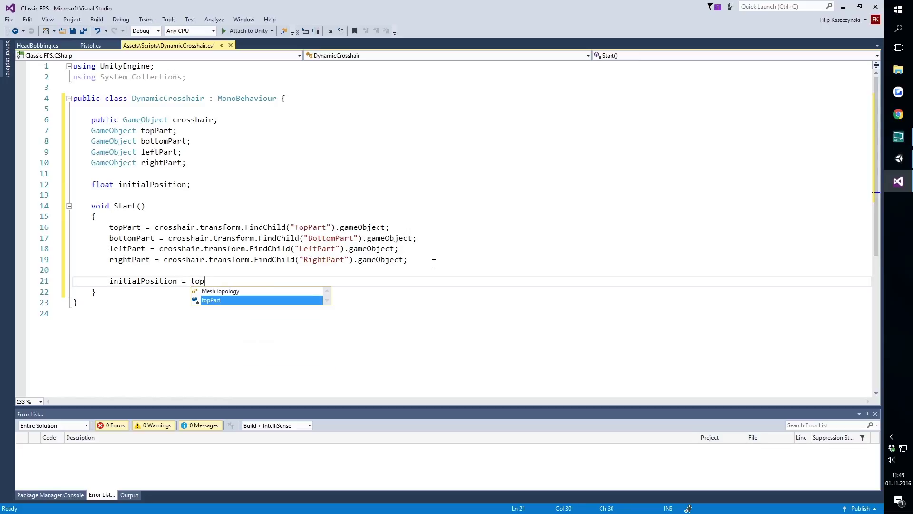
pyautogui.write('Part ')
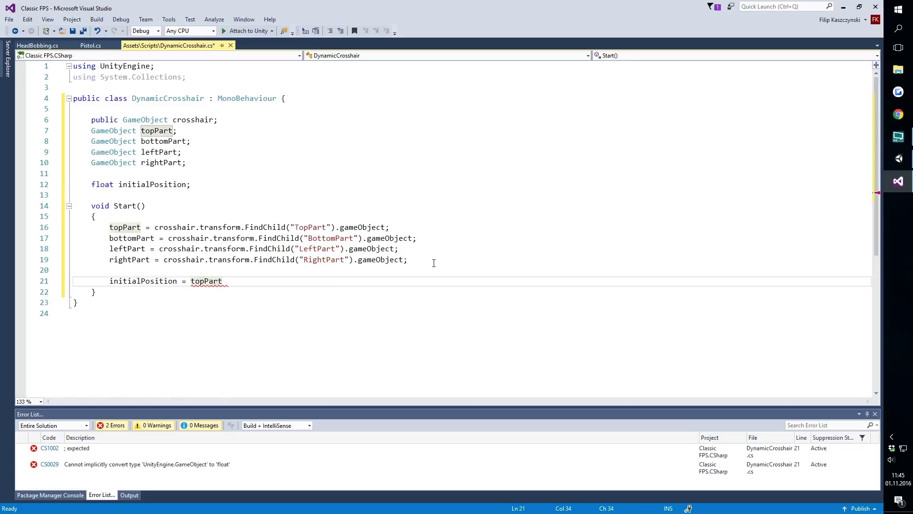
pyautogui.write('.lg')
pyautogui.press('BackSpace')
pyautogui.press('BackSpace')
pyautogui.write('ge')
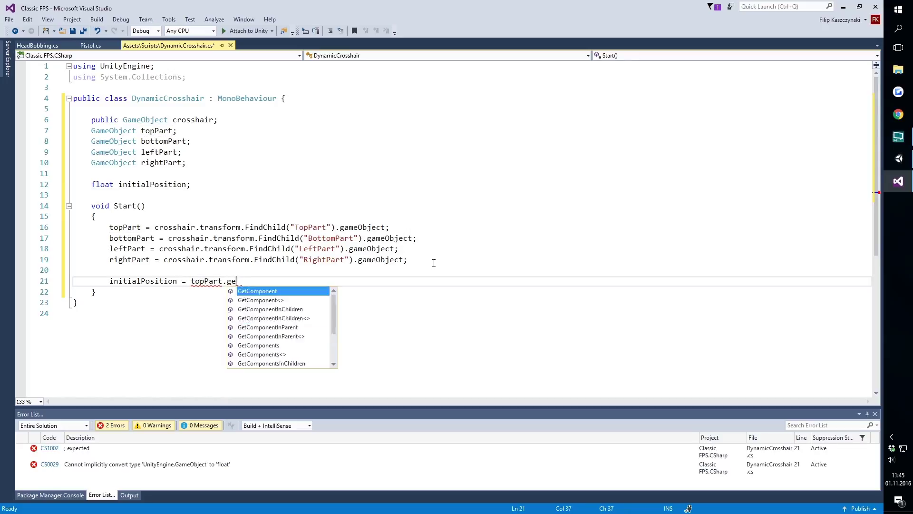
pyautogui.press('Tab')
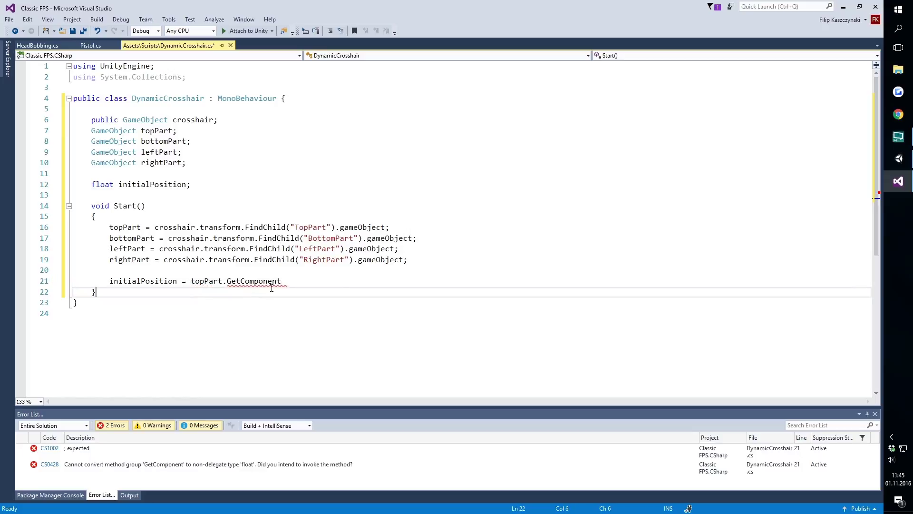
pyautogui.click(272, 280)
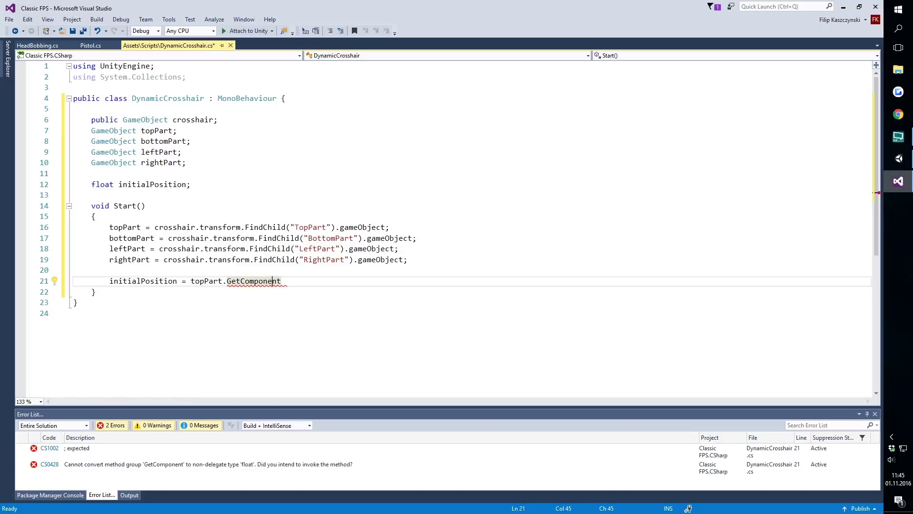
pyautogui.click(898, 159)
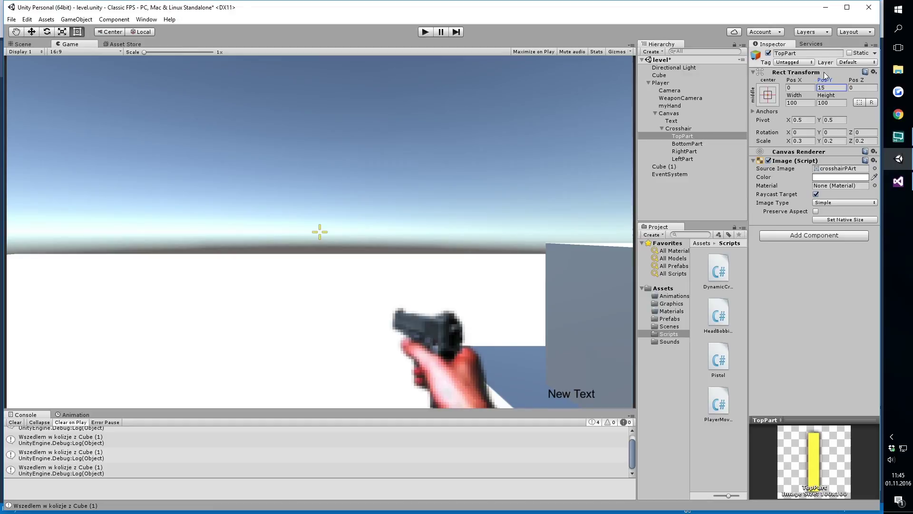
pyautogui.click(898, 182)
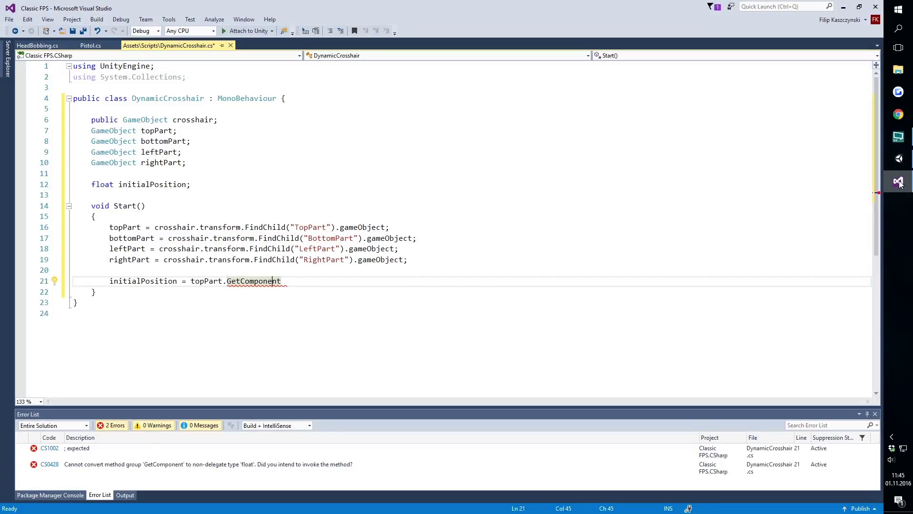
pyautogui.write('<Rec>')
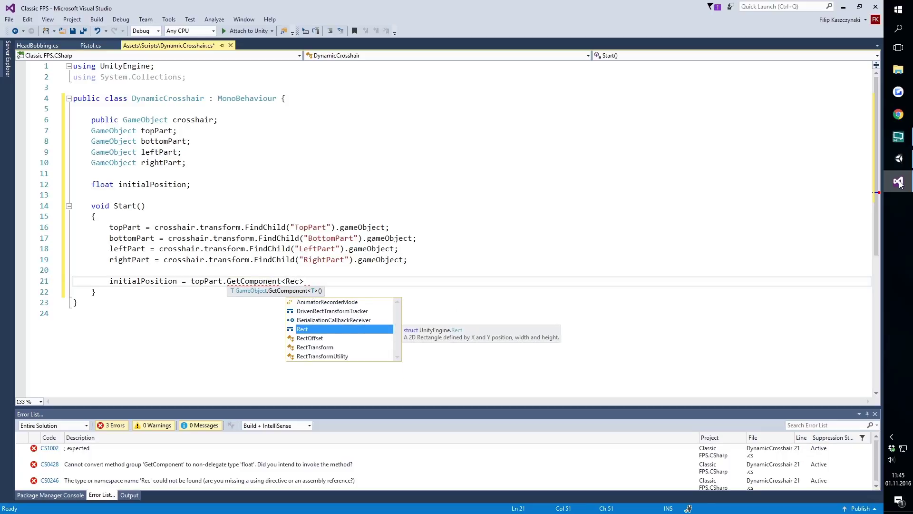
pyautogui.press('Tab')
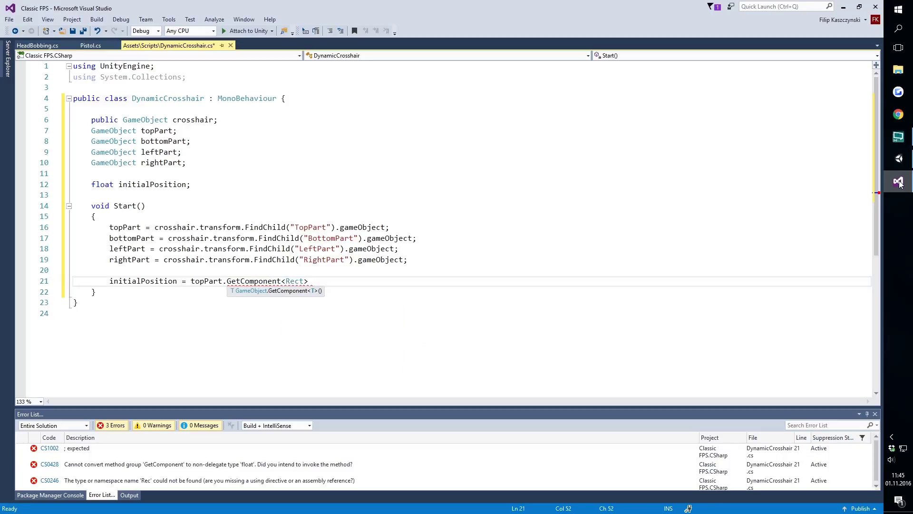
pyautogui.write('Trans')
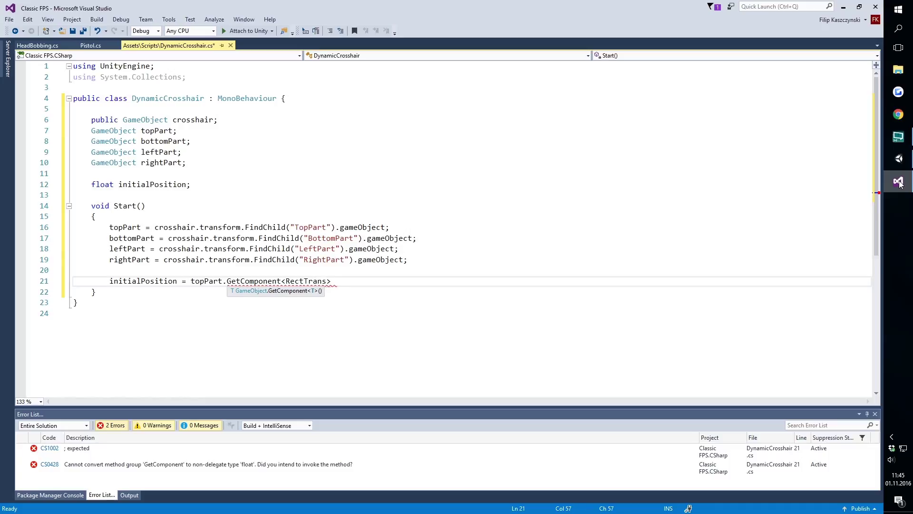
pyautogui.write('form>')
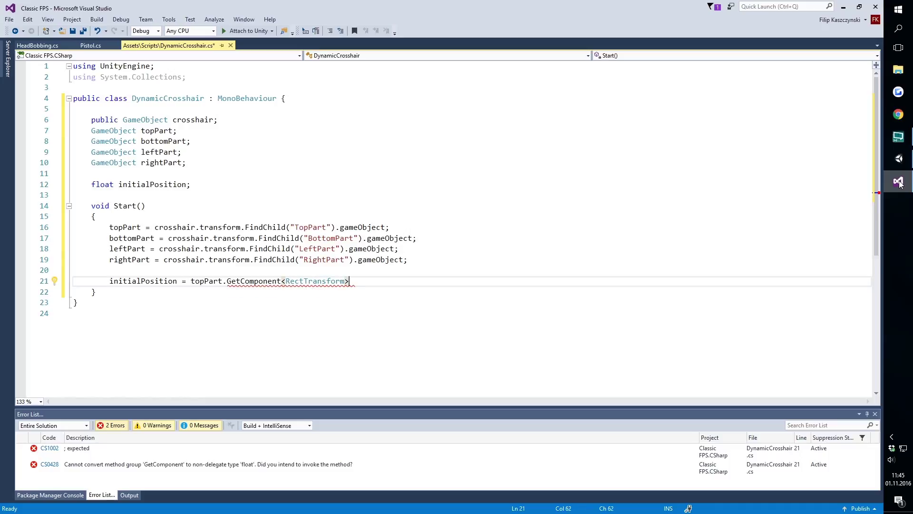
pyautogui.write('().')
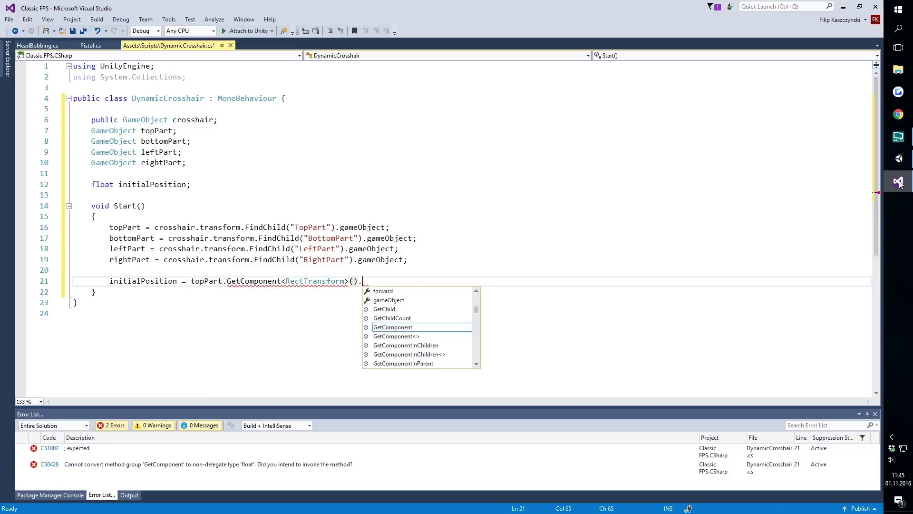
pyautogui.write('loc')
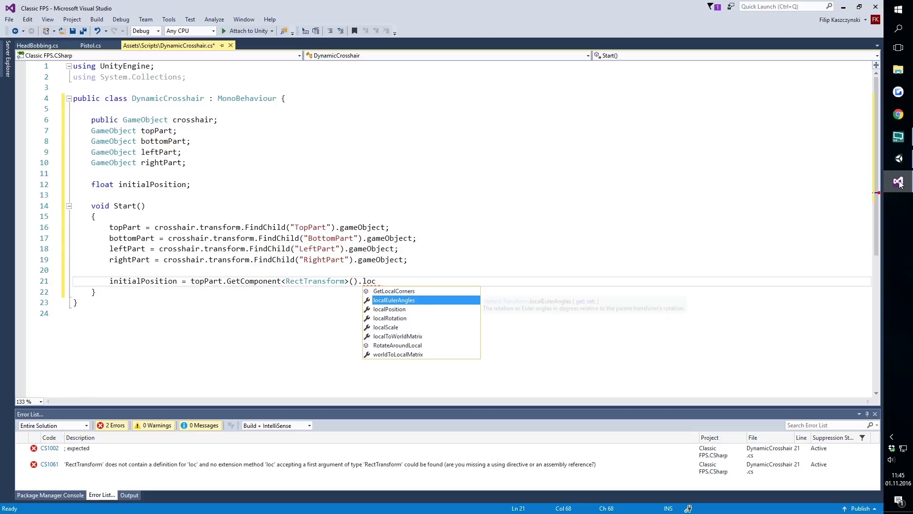
pyautogui.write('alP')
pyautogui.press('Tab')
pyautogui.write('.y')
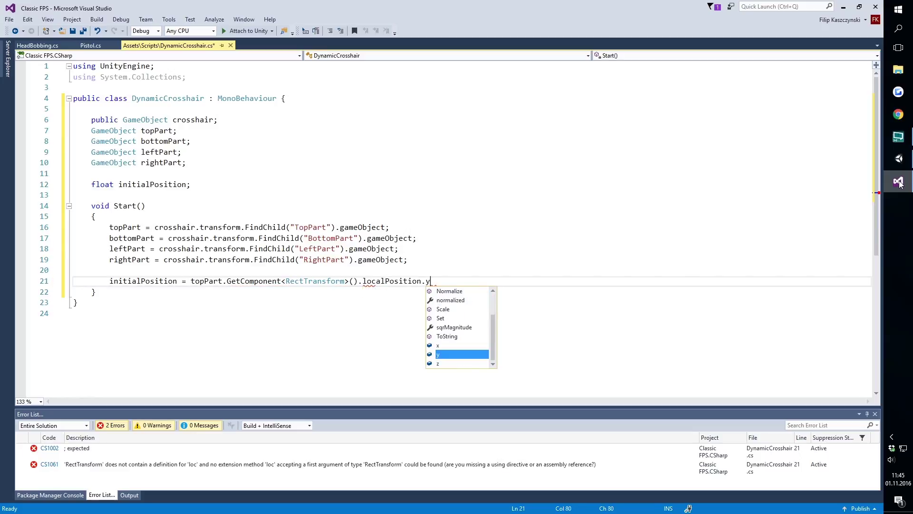
pyautogui.write(';')
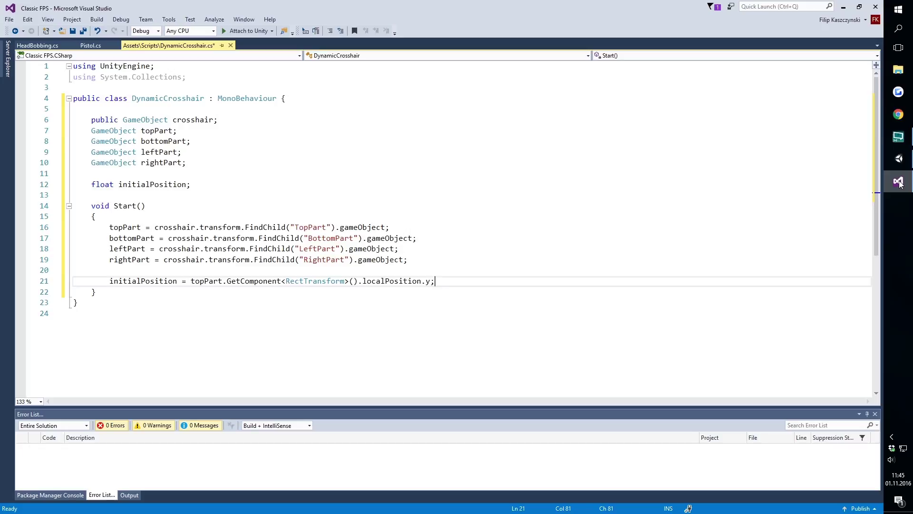
pyautogui.scroll(-3, 663, 273)
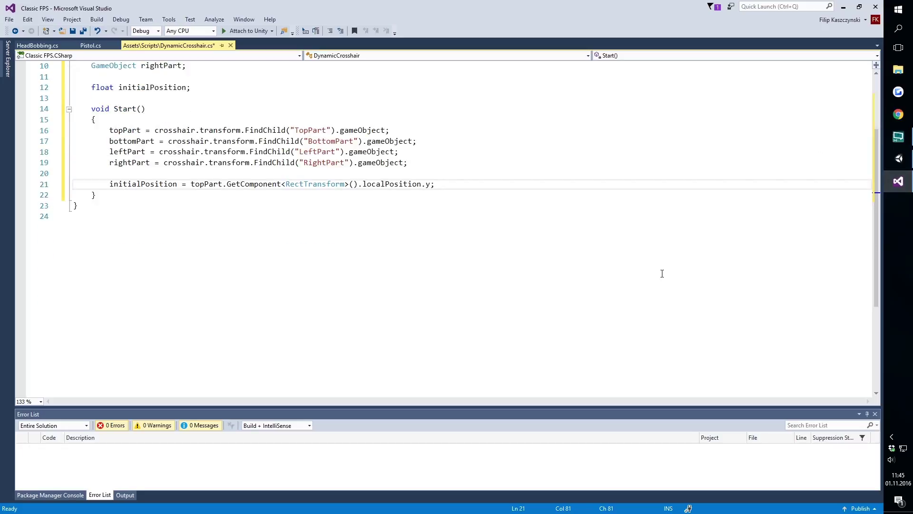
# - Add an empty void Update() method below Start()
pyautogui.click(212, 204)
pyautogui.click(218, 199)
pyautogui.press('Return')
pyautogui.press('Return')
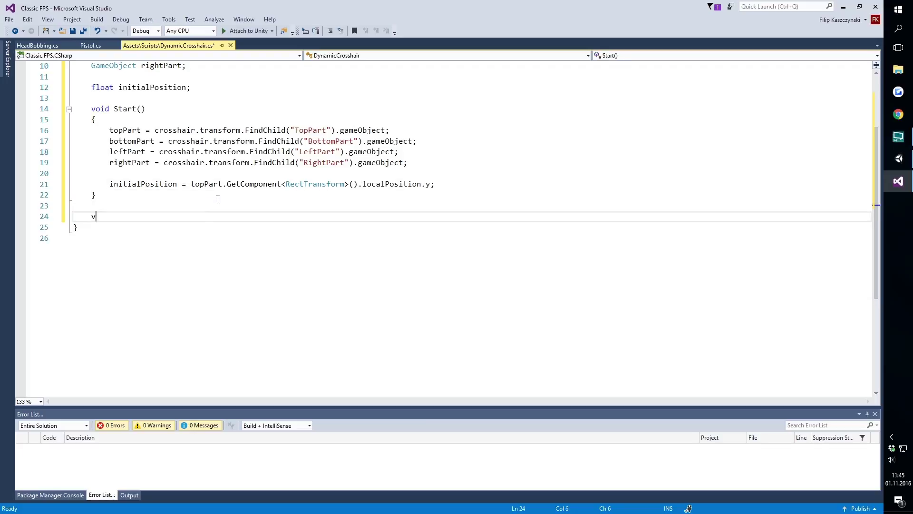
pyautogui.write('void UpdatE(')
pyautogui.press('BackSpace')
pyautogui.press('BackSpace')
pyautogui.write('e() {')
pyautogui.press('Return')
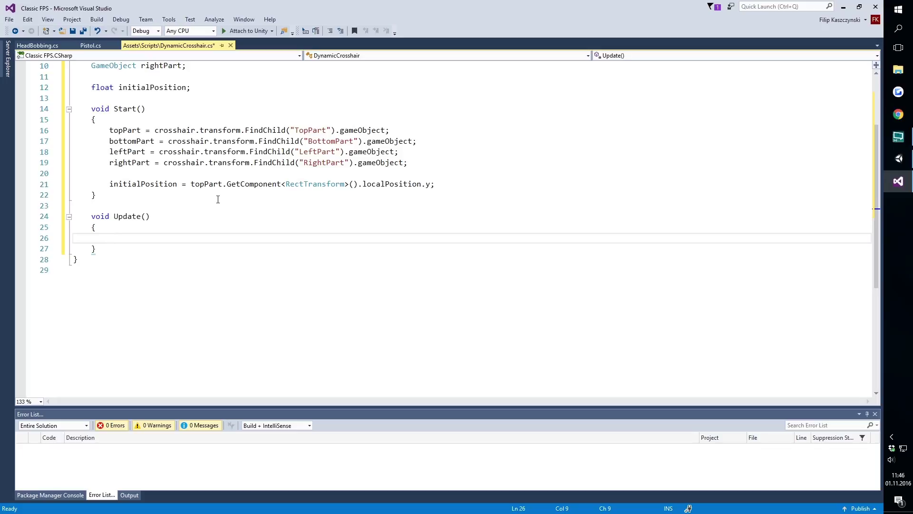
# - Declare 'float spread;' beneath the initialPosition field
pyautogui.scroll(2, 218, 199)
pyautogui.scroll(1, 218, 195)
pyautogui.click(219, 185)
pyautogui.press('Return')
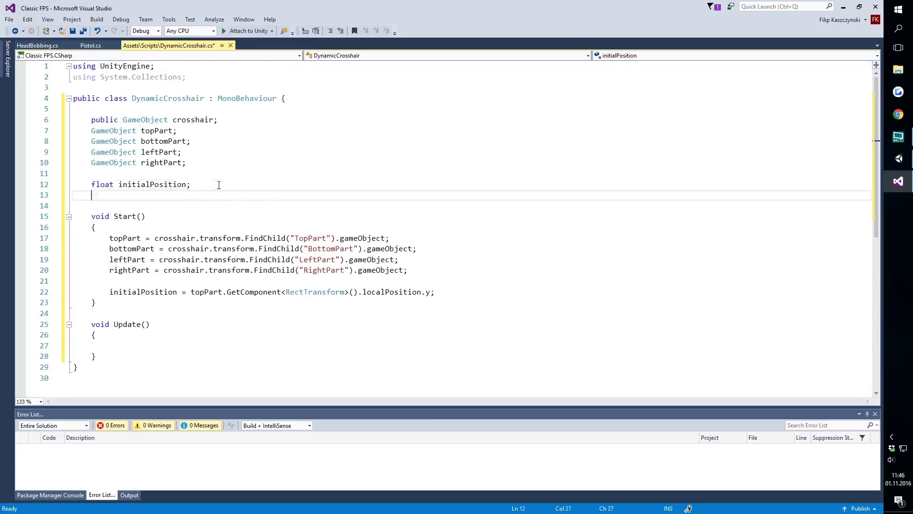
pyautogui.press('Return')
pyautogui.write('float ')
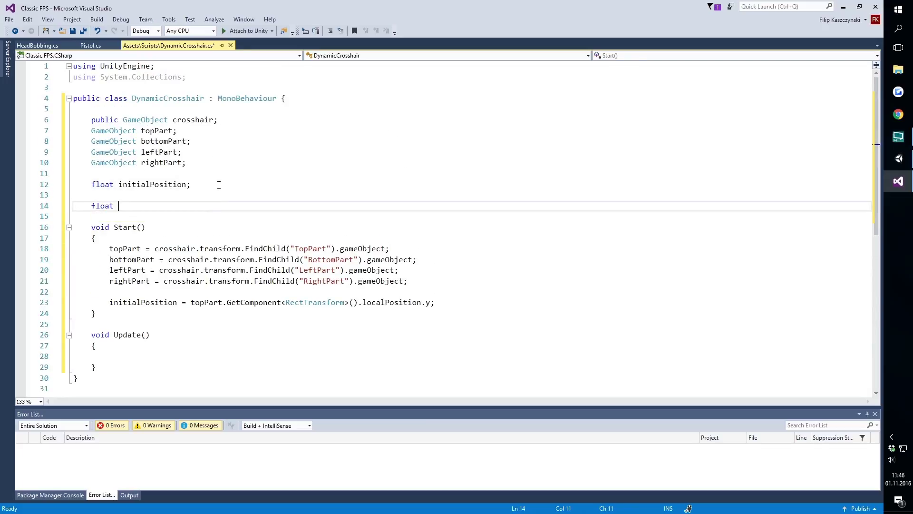
pyautogui.write('spread;')
pyautogui.scroll(-2, 219, 185)
# - Open an if(spread != 0) block inside Update()
pyautogui.click(123, 282)
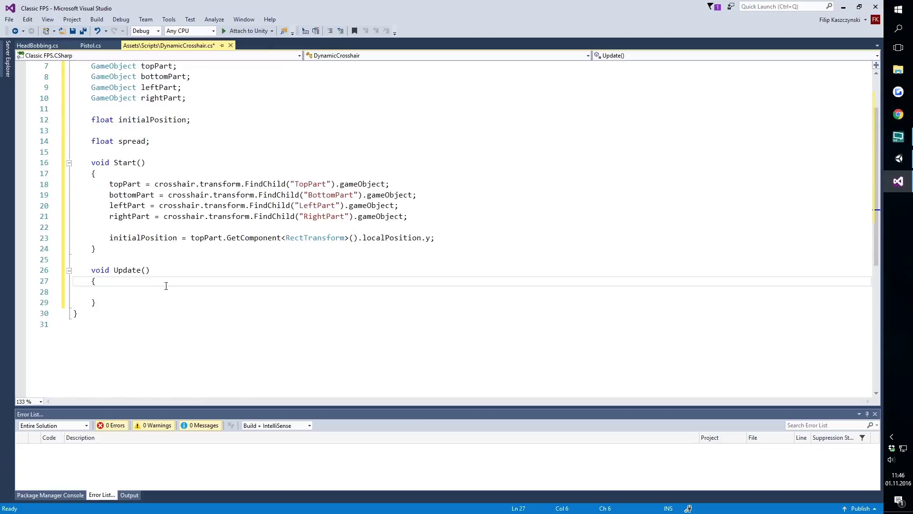
pyautogui.click(182, 293)
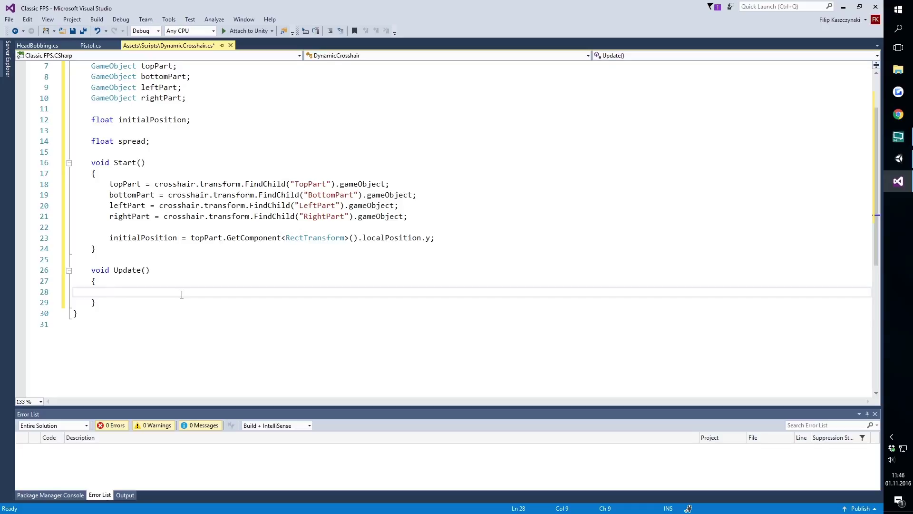
pyautogui.write('if(')
pyautogui.write('spre')
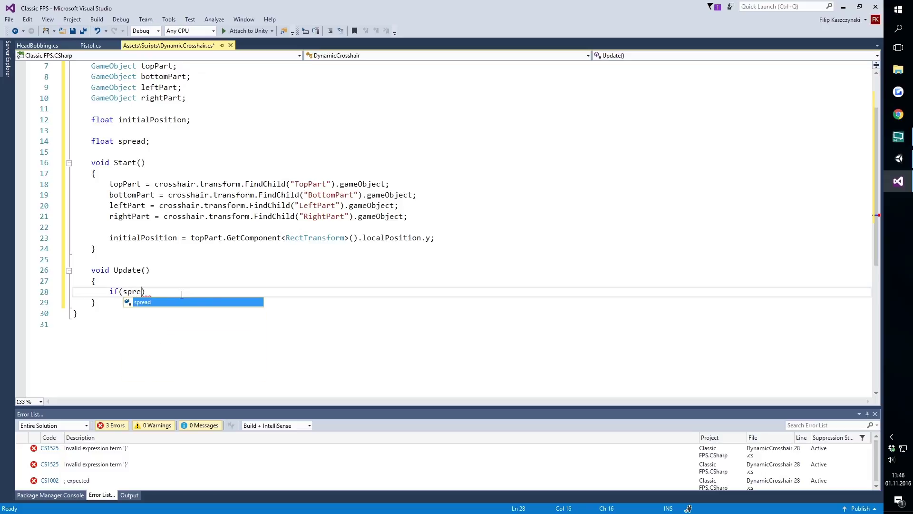
pyautogui.write('ad ')
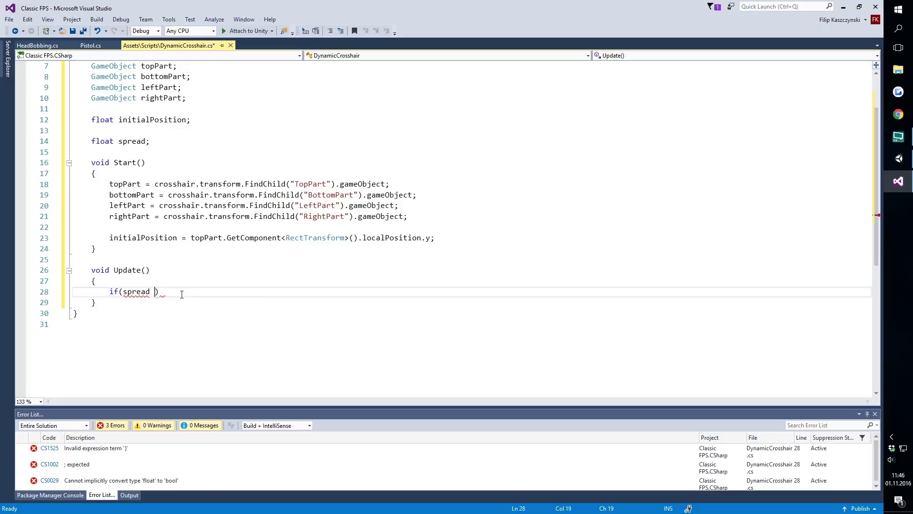
pyautogui.write('!=')
pyautogui.write(' 0) {')
pyautogui.press('Return')
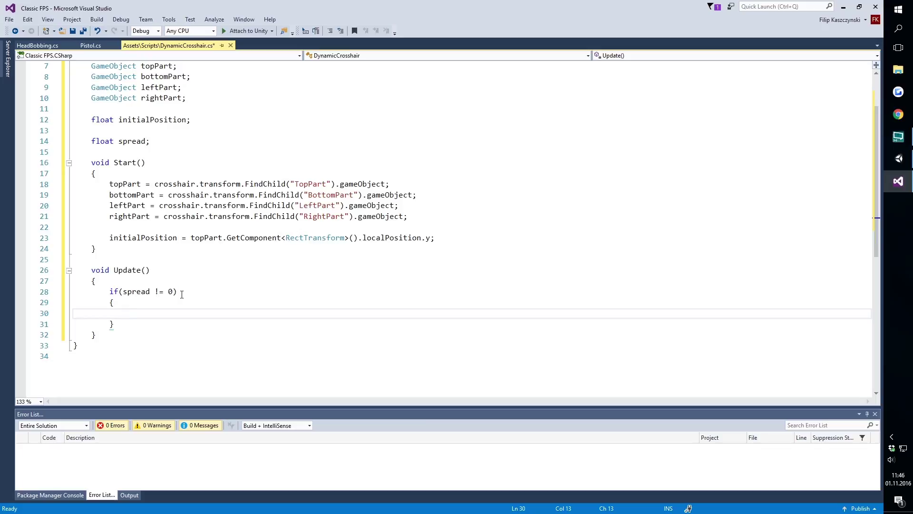
# - Inside the block, set topPart's RectTransform localPosition to new Vector3(0, initialPosition + spread, 0)
pyautogui.write('topPart.')
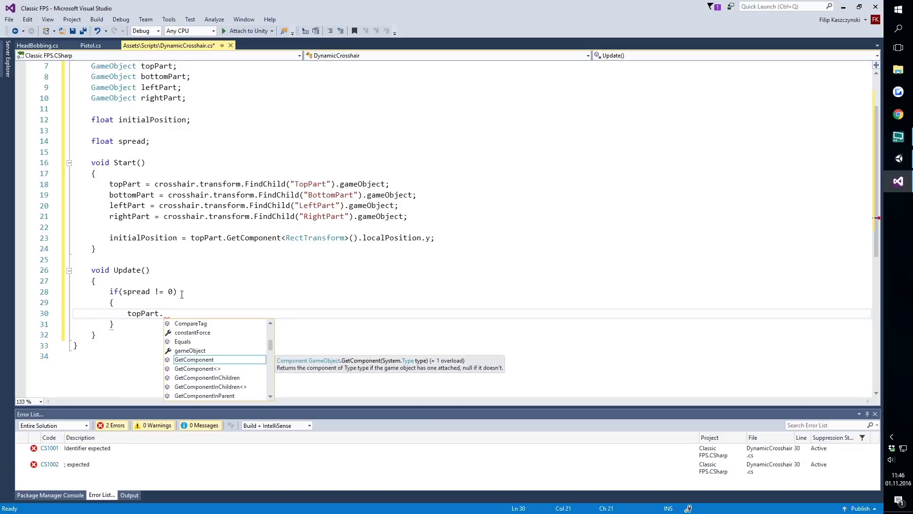
pyautogui.write('get')
pyautogui.press('Tab')
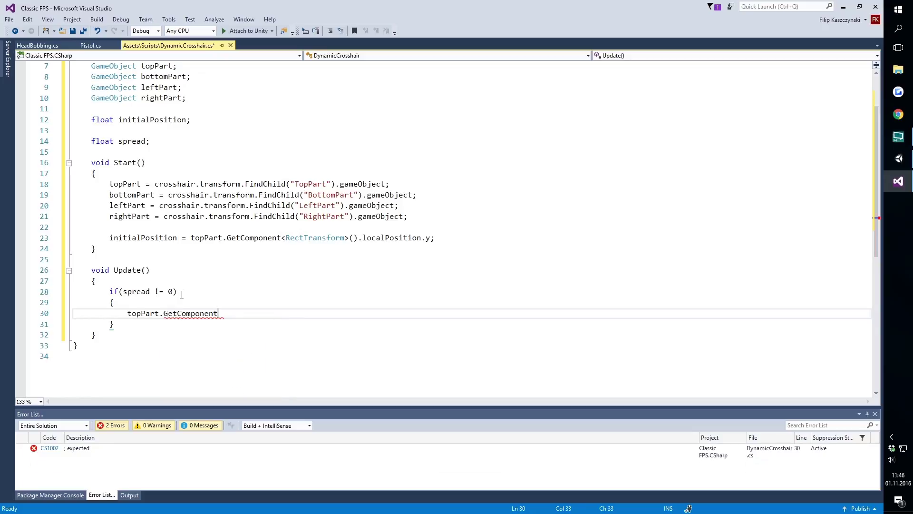
pyautogui.write('<Rec')
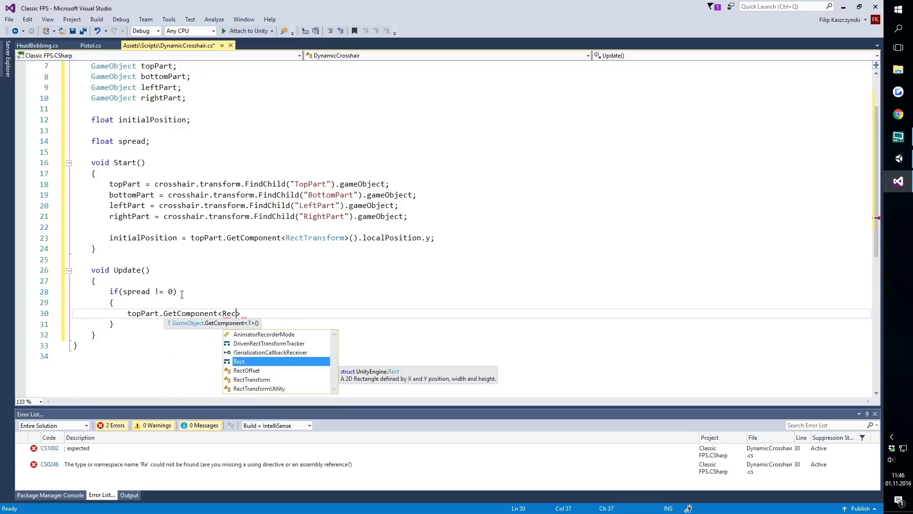
pyautogui.write('tTransform>')
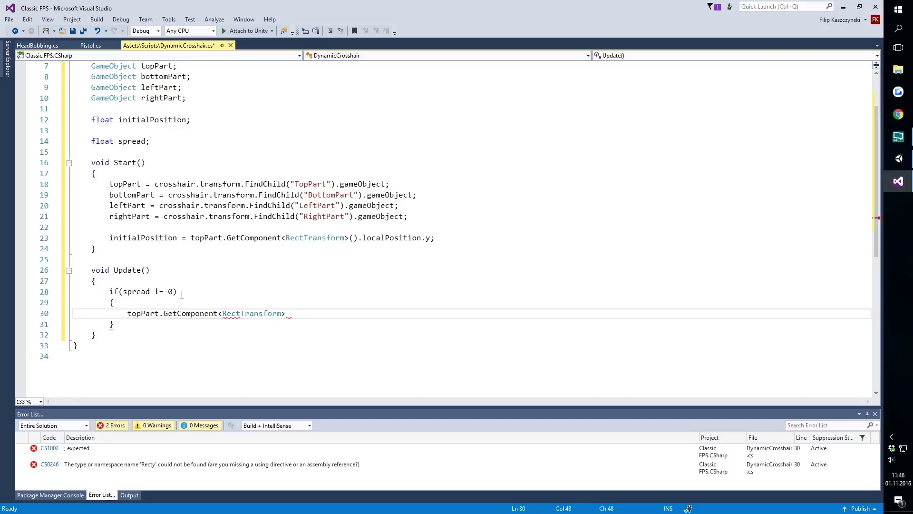
pyautogui.write('().lo')
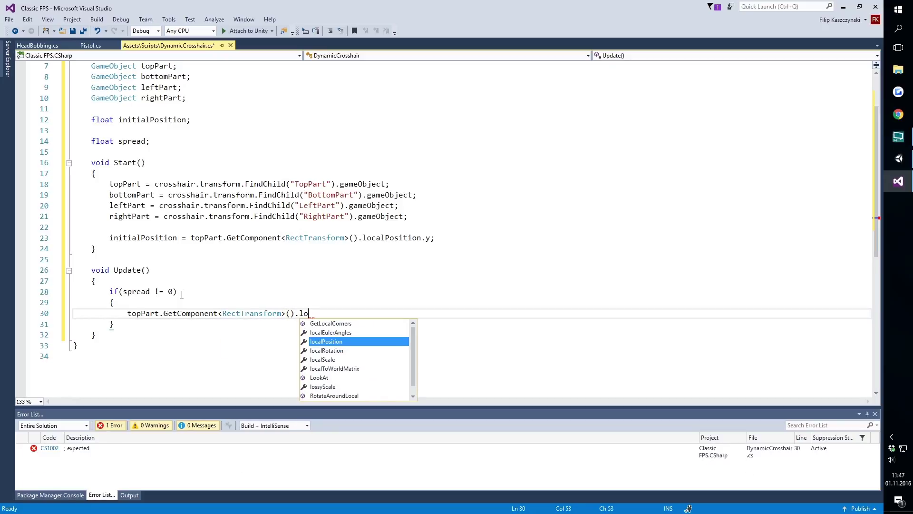
pyautogui.press('Tab')
pyautogui.write('= ')
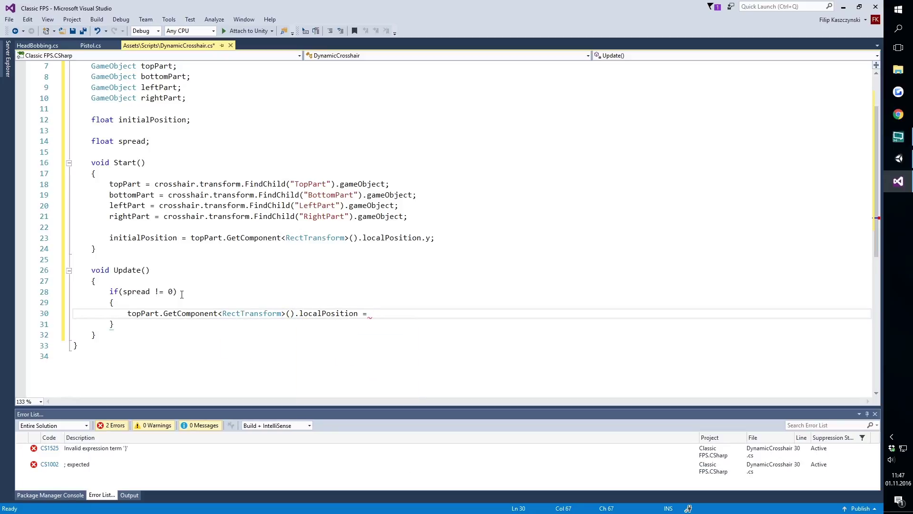
pyautogui.write('new Vec')
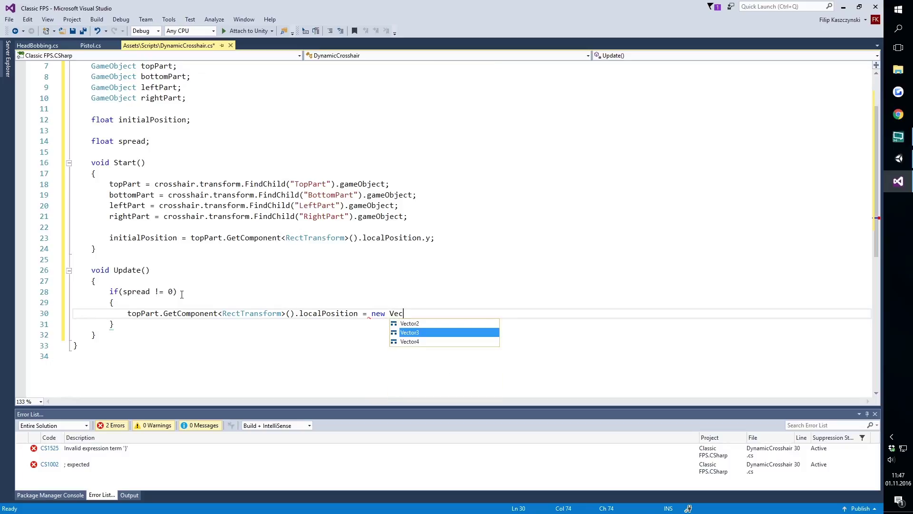
pyautogui.press('Tab')
pyautogui.write('(')
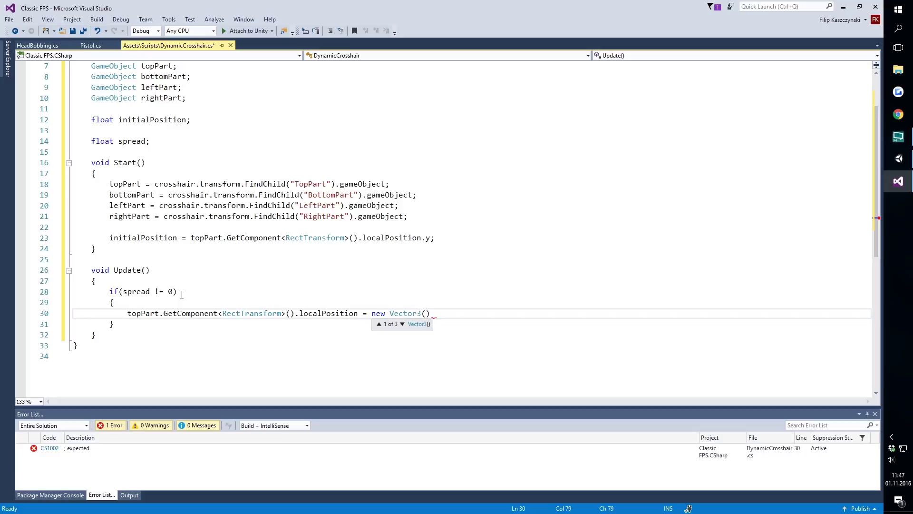
pyautogui.write('0, ')
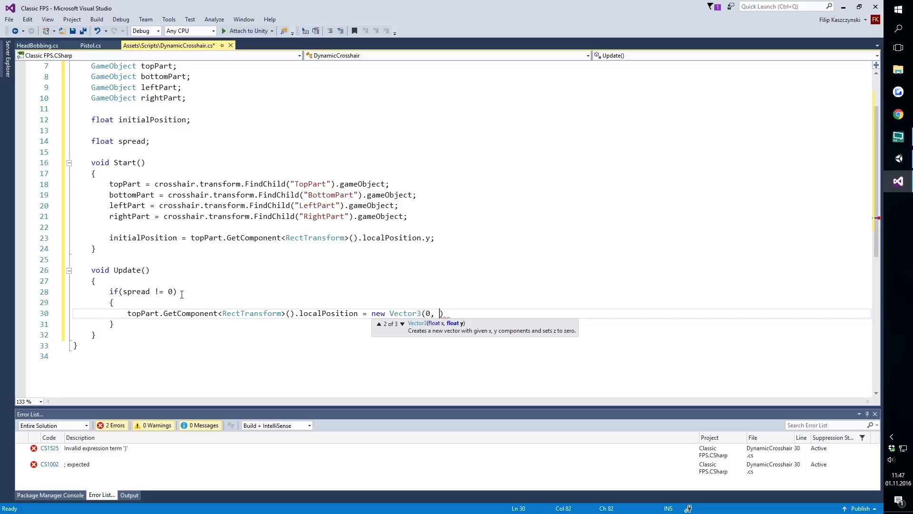
pyautogui.write('ini')
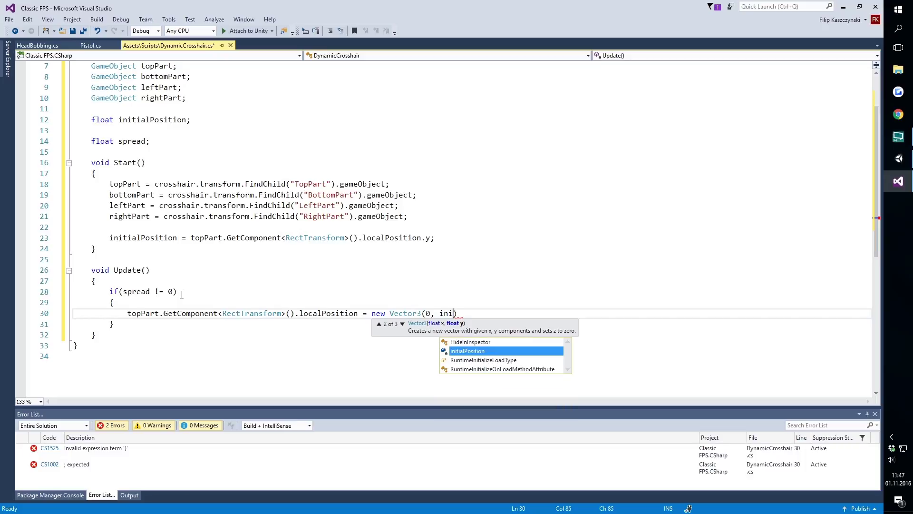
pyautogui.press('Tab')
pyautogui.write('+ ')
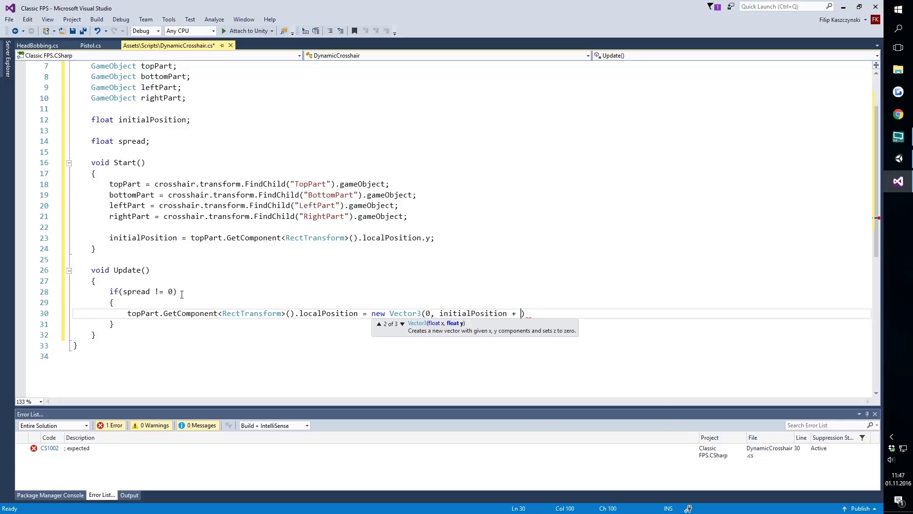
pyautogui.write('spre')
pyautogui.press('Tab')
pyautogui.write(', ')
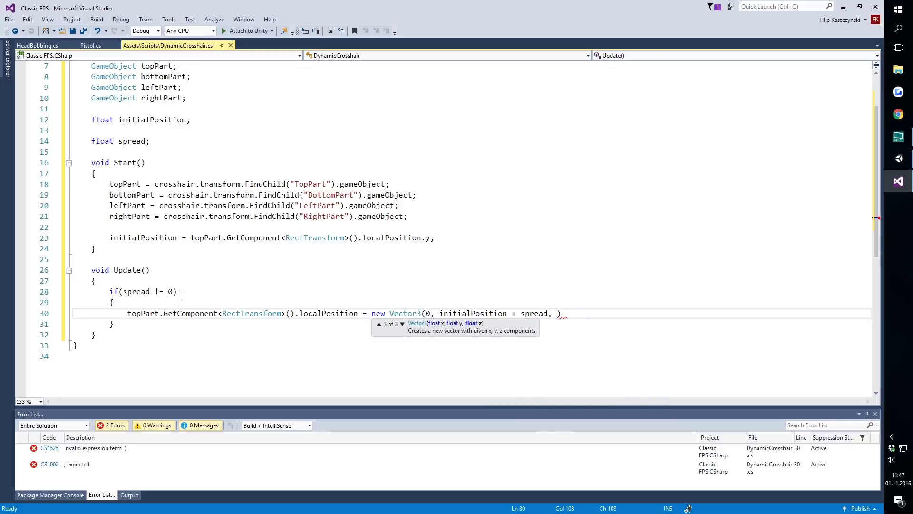
pyautogui.write('0);')
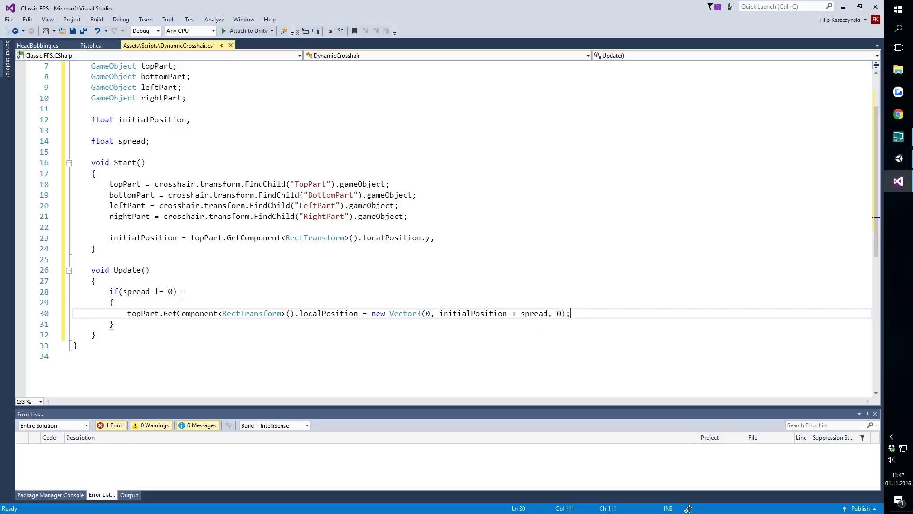
pyautogui.hotkey('shift', 'Home')
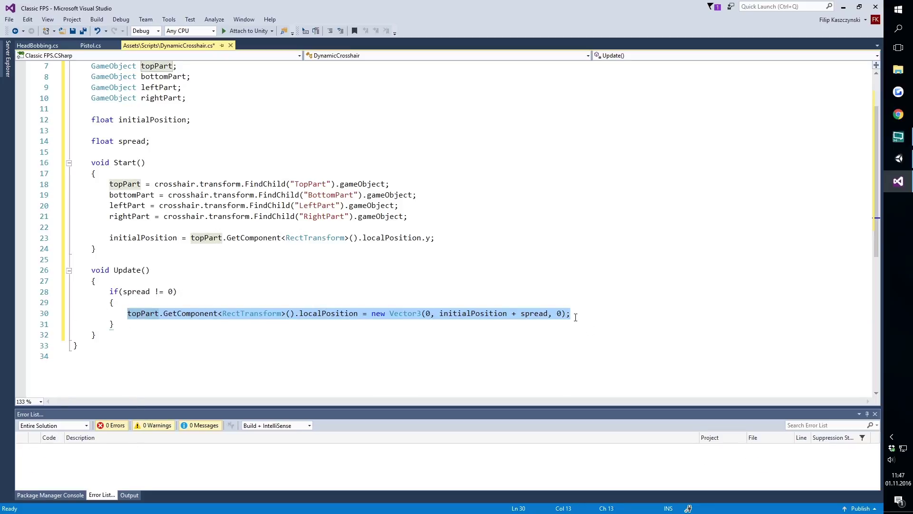
# - Duplicate the statement for bottomPart with y set to -(initialPosition + spread)
pyautogui.hotkey('ctrl', 'c')
pyautogui.click(576, 318)
pyautogui.press('Return')
pyautogui.hotkey('ctrl', 'v')
pyautogui.doubleClick(150, 325)
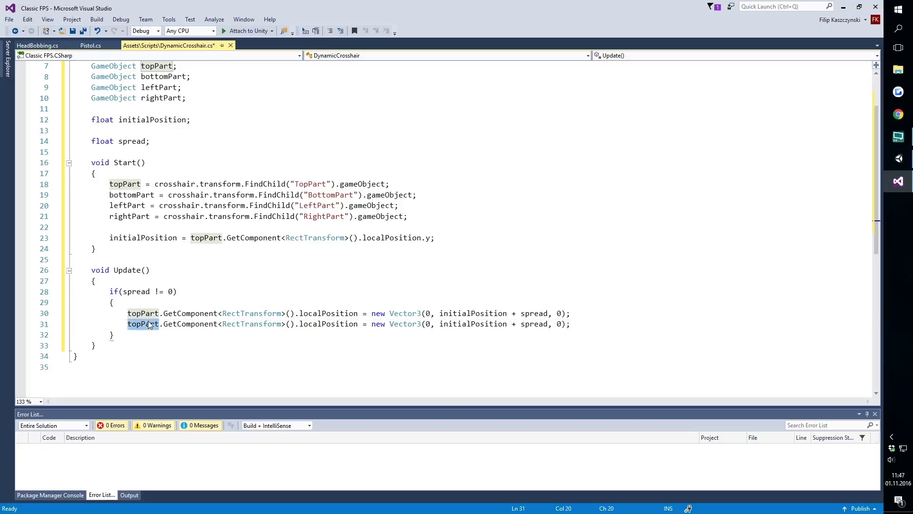
pyautogui.write('bo')
pyautogui.press('Tab')
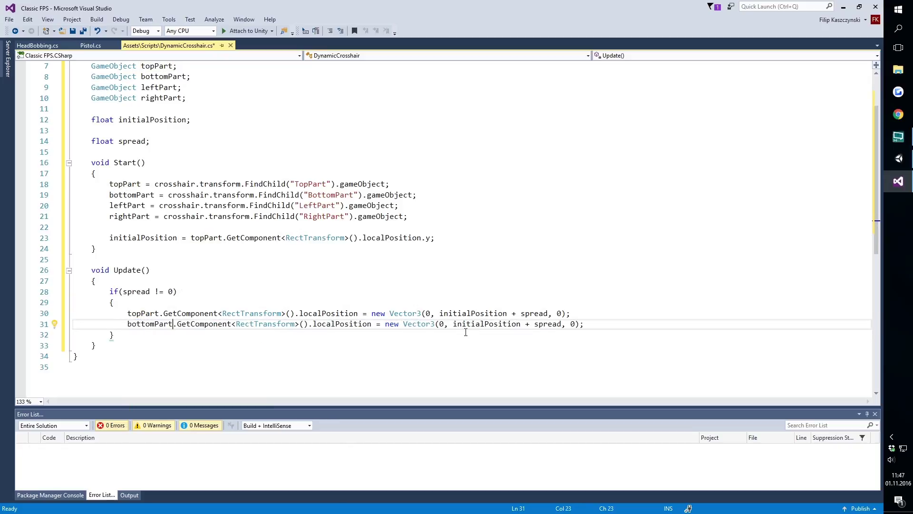
pyautogui.click(453, 324)
pyautogui.write('(')
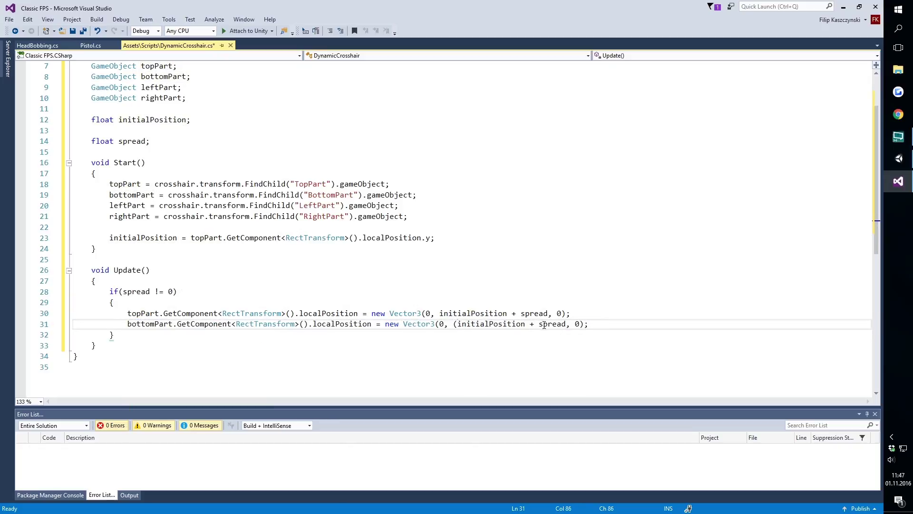
pyautogui.click(566, 324)
pyautogui.write(')')
pyautogui.click(454, 324)
pyautogui.write('-')
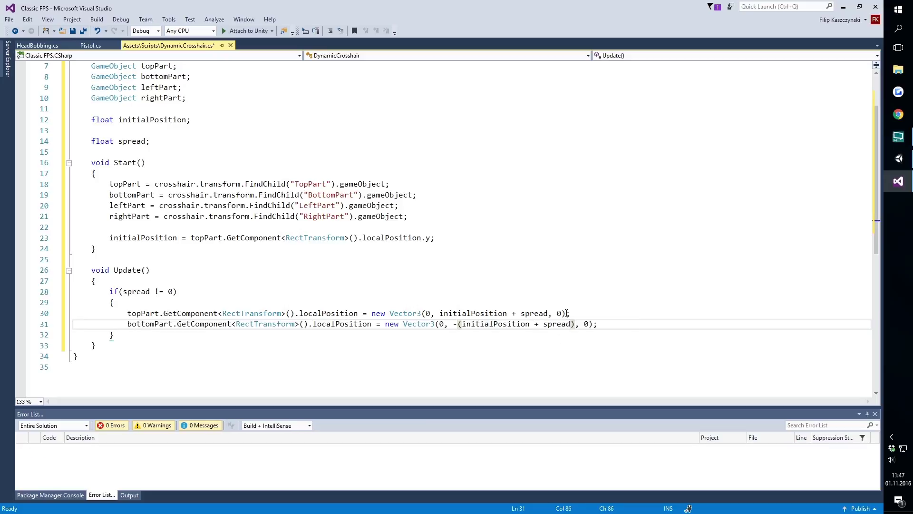
# - Add a leftPart statement positioning it at Vector3(-(initialPosition + spread), 0, 0)
pyautogui.click(621, 324)
pyautogui.press('Return')
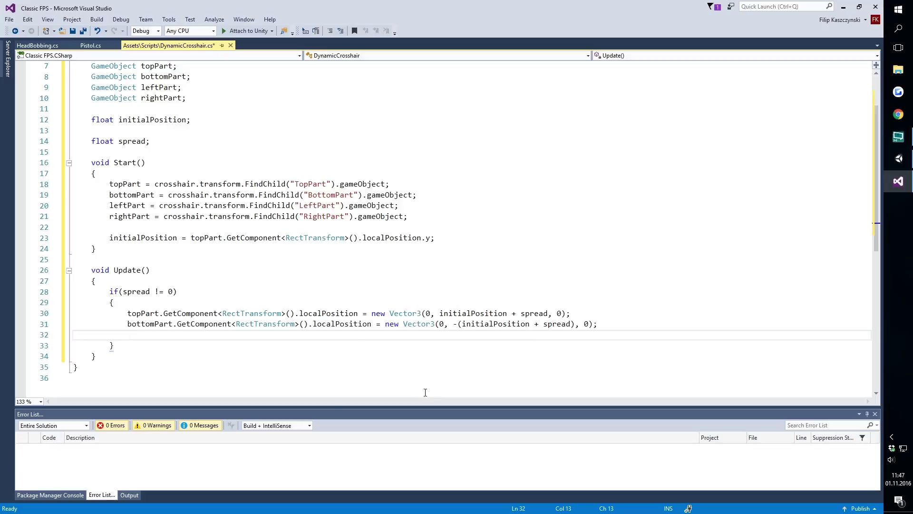
pyautogui.hotkey('ctrl', 'v')
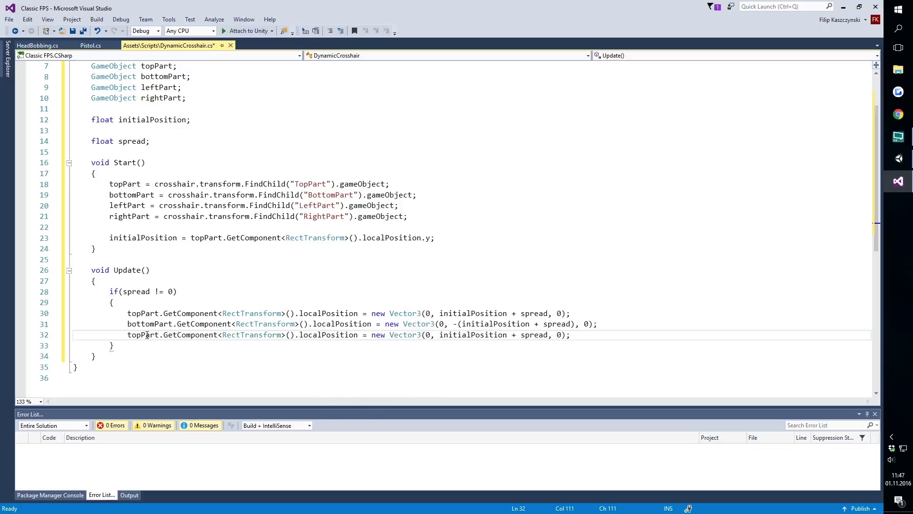
pyautogui.doubleClick(148, 336)
pyautogui.write('leftPart')
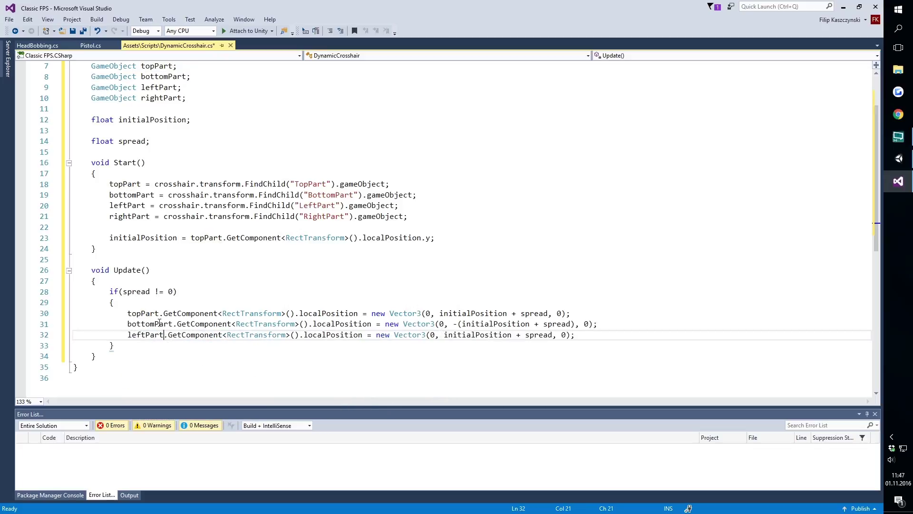
pyautogui.moveTo(444, 334); pyautogui.dragTo(553, 335)
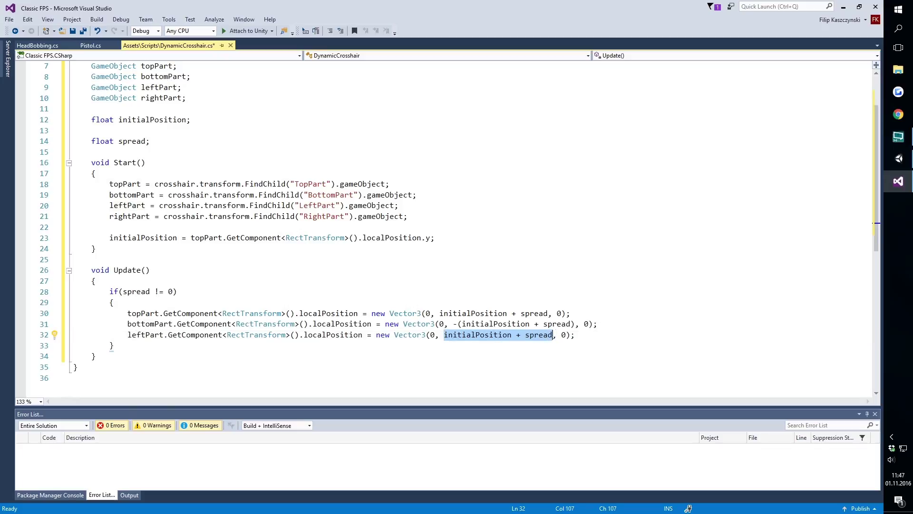
pyautogui.write('0')
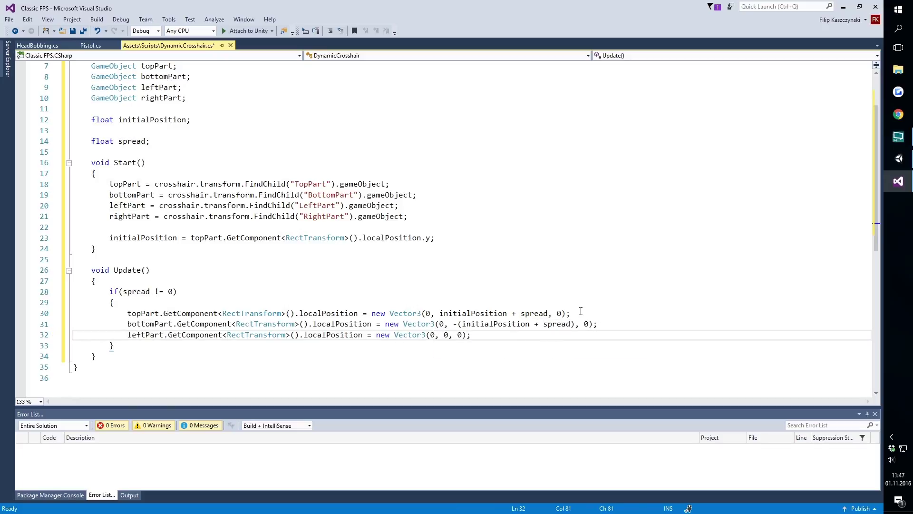
pyautogui.press('BackSpace')
pyautogui.write('-(in')
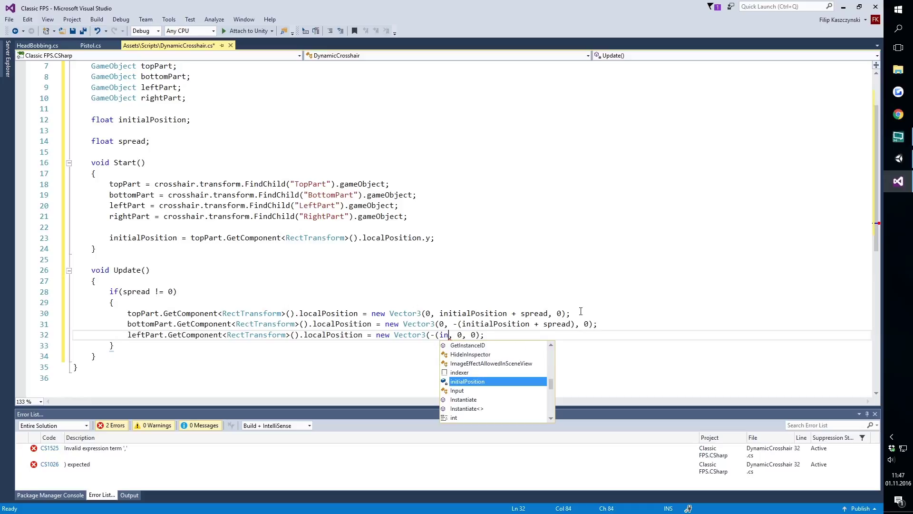
pyautogui.press('Tab')
pyautogui.write('+ spre')
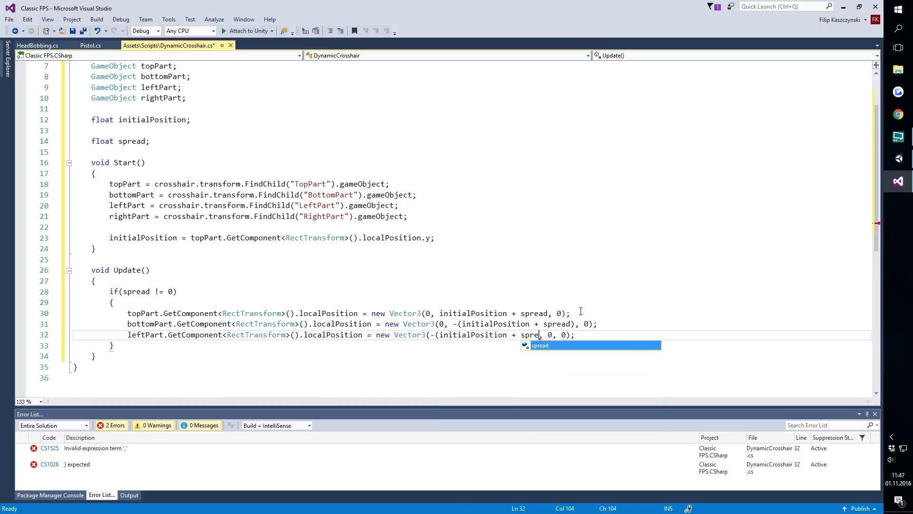
pyautogui.press('Tab')
pyautogui.write(')')
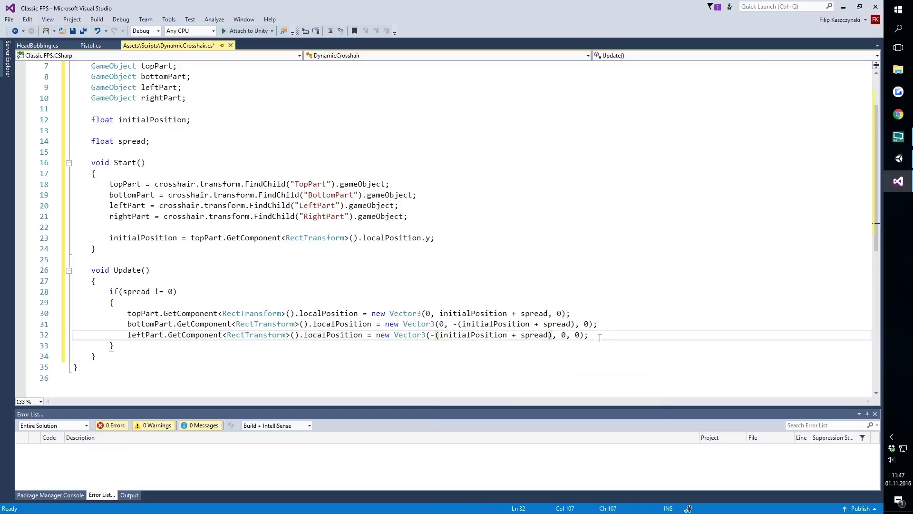
# - Duplicate it for rightPart with a positive x offset of initialPosition + spread
pyautogui.hotkey('ctrl', 'shift', 'Left')
pyautogui.hotkey('ctrl', 'shift', 'Left')
pyautogui.hotkey('ctrl', 'shift', 'Left')
pyautogui.hotkey('shift', 'Right')
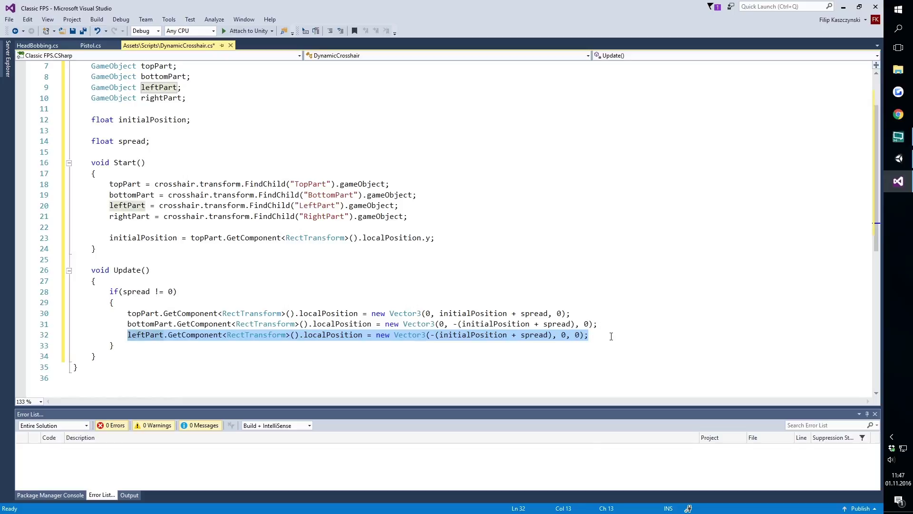
pyautogui.hotkey('ctrl', 'c')
pyautogui.click(612, 336)
pyautogui.press('Return')
pyautogui.hotkey('ctrl', 'v')
pyautogui.doubleClick(159, 346)
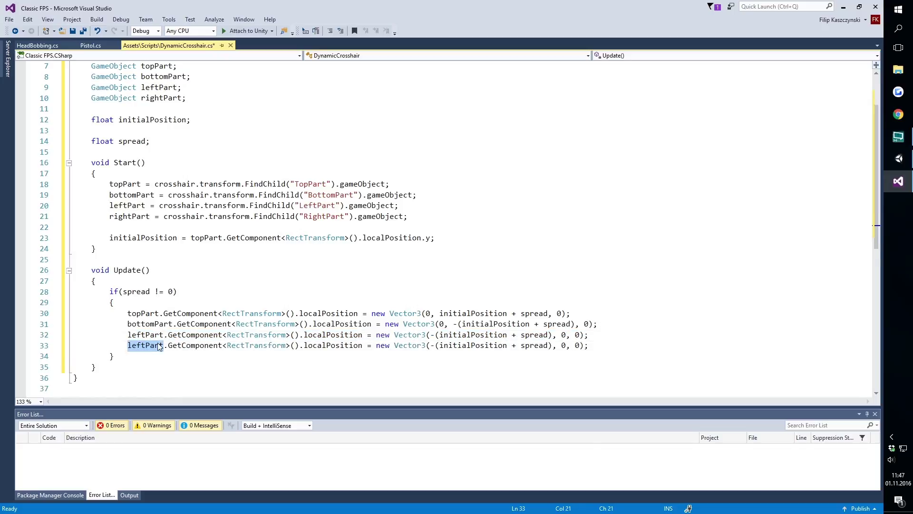
pyautogui.write('rightPart')
pyautogui.click(435, 345)
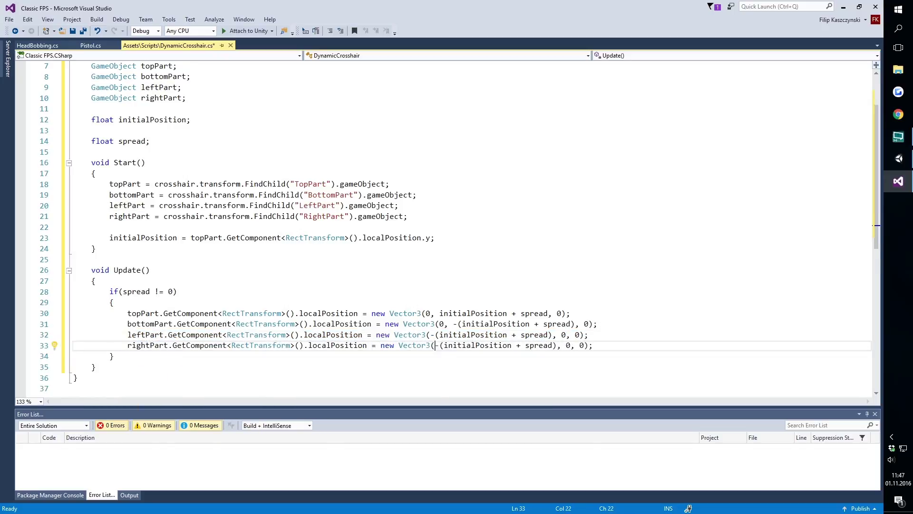
pyautogui.press('Delete')
pyautogui.press('Delete')
pyautogui.click(544, 346)
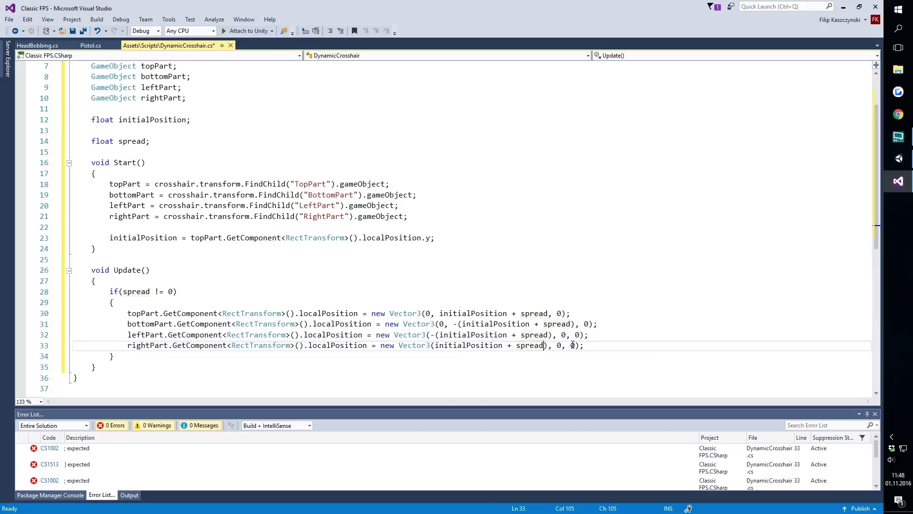
pyautogui.press('Delete')
# - Save the script and make the spread field public
pyautogui.hotkey('ctrl', 's')
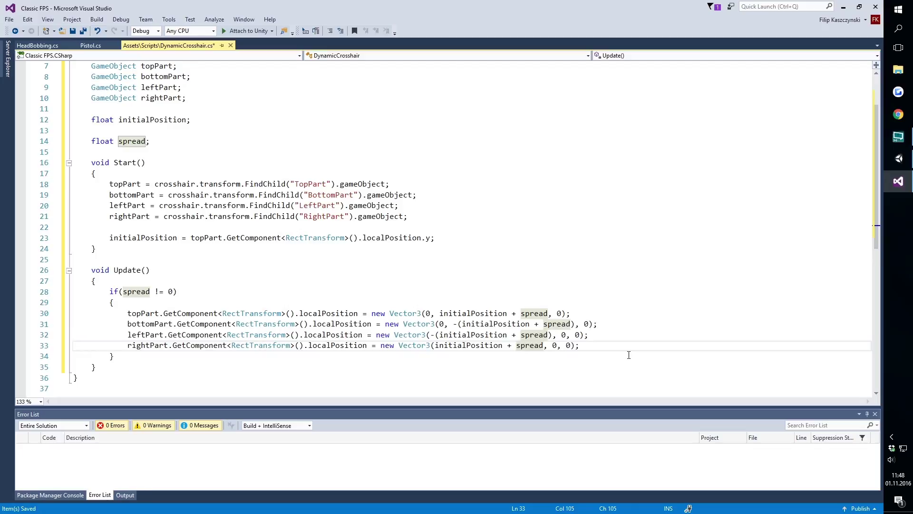
pyautogui.click(92, 141)
pyautogui.write('public')
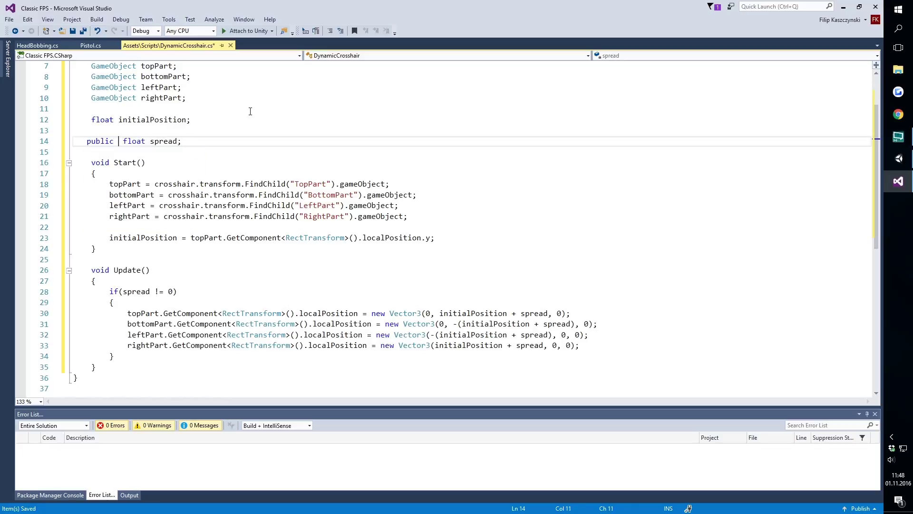
pyautogui.click(279, 154)
# - Attach DynamicCrosshair to WeaponCamera and link the Crosshair object to its Crosshair field
pyautogui.click(899, 158)
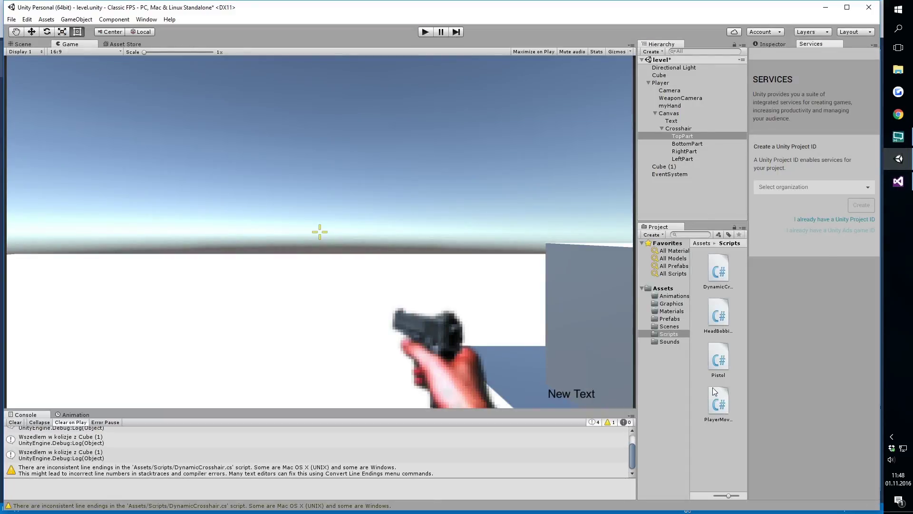
pyautogui.moveTo(718, 271); pyautogui.dragTo(703, 99)
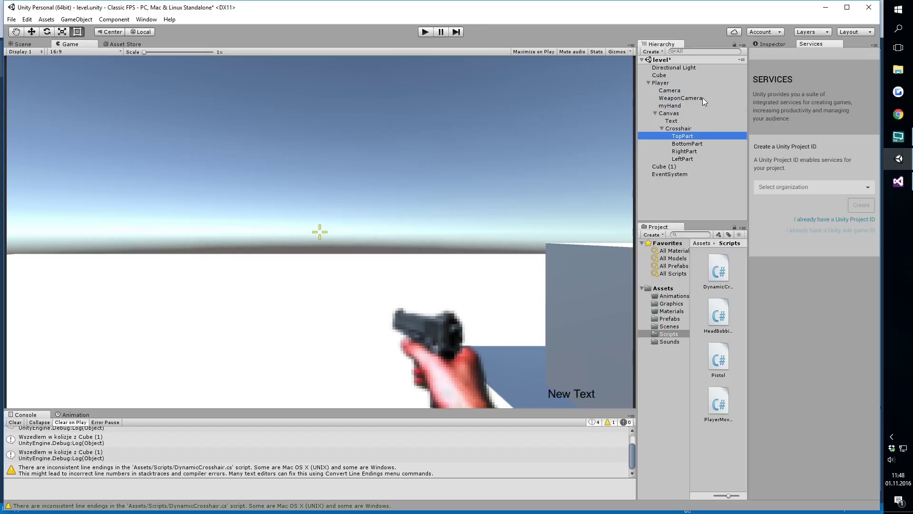
pyautogui.click(772, 44)
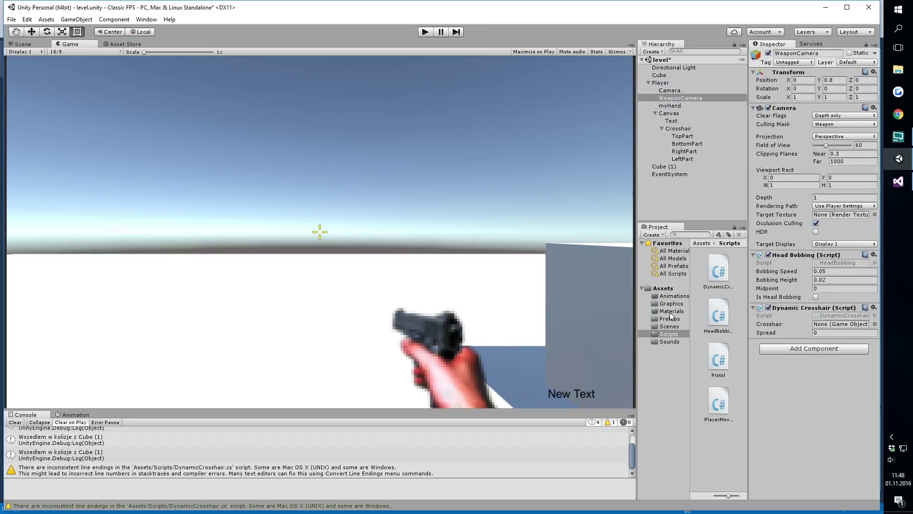
pyautogui.moveTo(679, 128); pyautogui.dragTo(838, 326)
# - In play mode, fire at the cube and raise Spread to about 60 to widen the crosshair
pyautogui.click(427, 32)
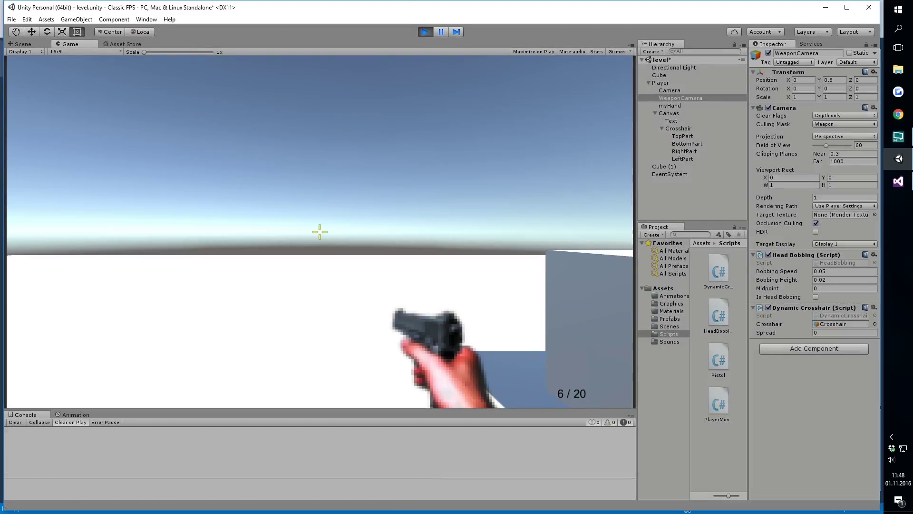
pyautogui.click(320, 232)
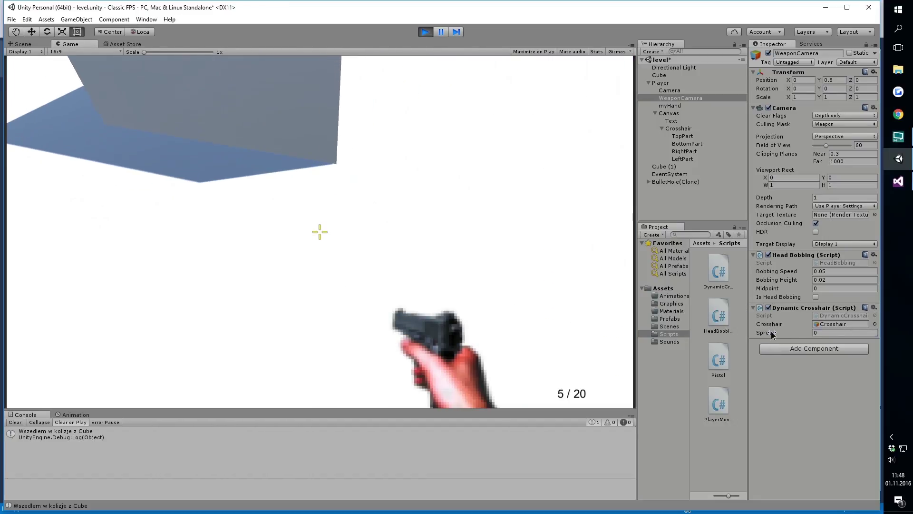
pyautogui.moveTo(772, 335)
pyautogui.mouseDown()
pyautogui.moveTo(213, 297)
pyautogui.moveTo(754, 233)
pyautogui.moveTo(17, 270)
pyautogui.moveTo(370, 261)
pyautogui.mouseUp()
# - Stop the game, remove the public keyword from spread and delete the blank line above it
pyautogui.click(426, 32)
pyautogui.click(898, 181)
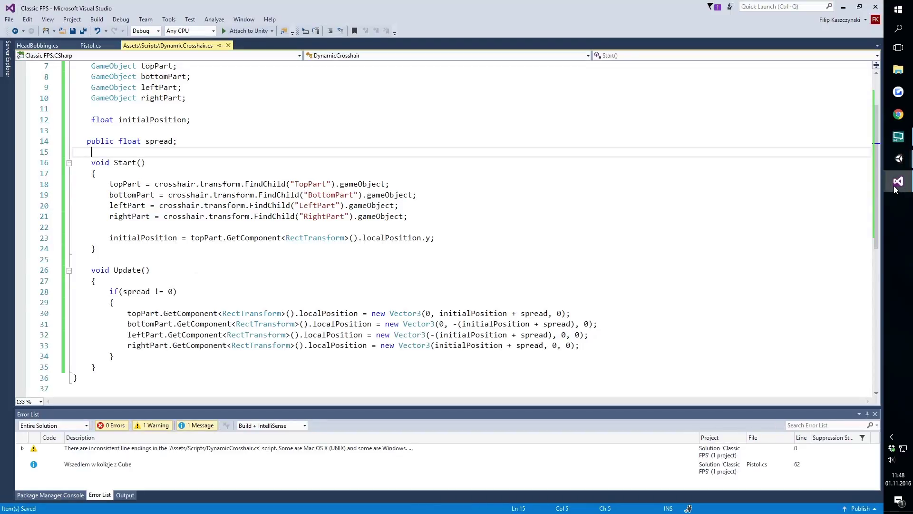
pyautogui.scroll(-1, 428, 253)
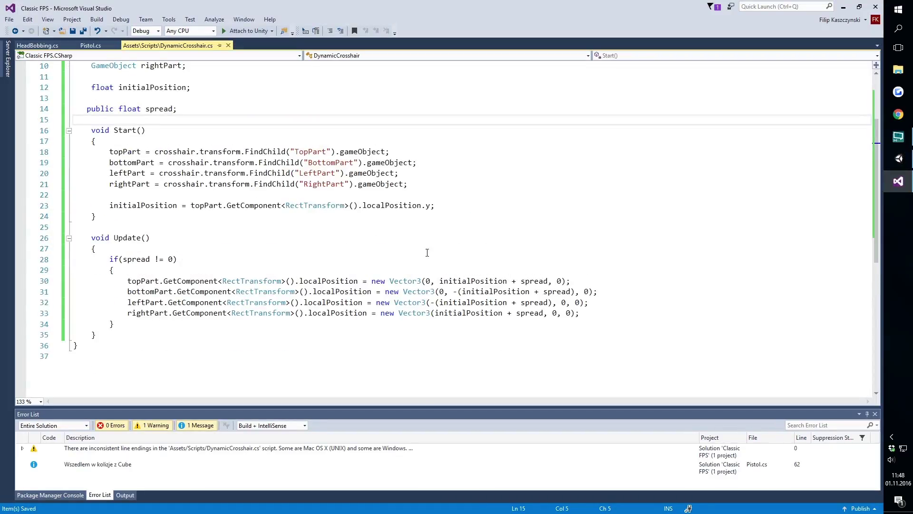
pyautogui.doubleClick(101, 110)
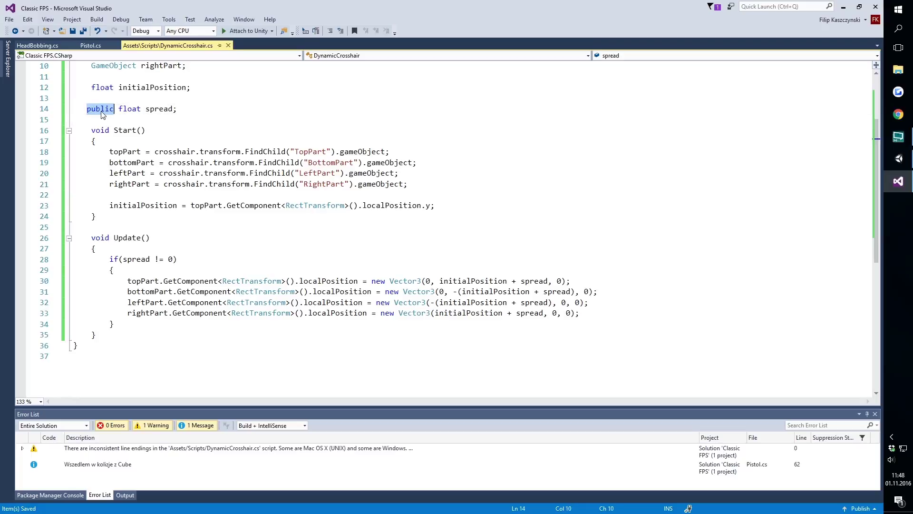
pyautogui.press('Delete')
pyautogui.press('Delete')
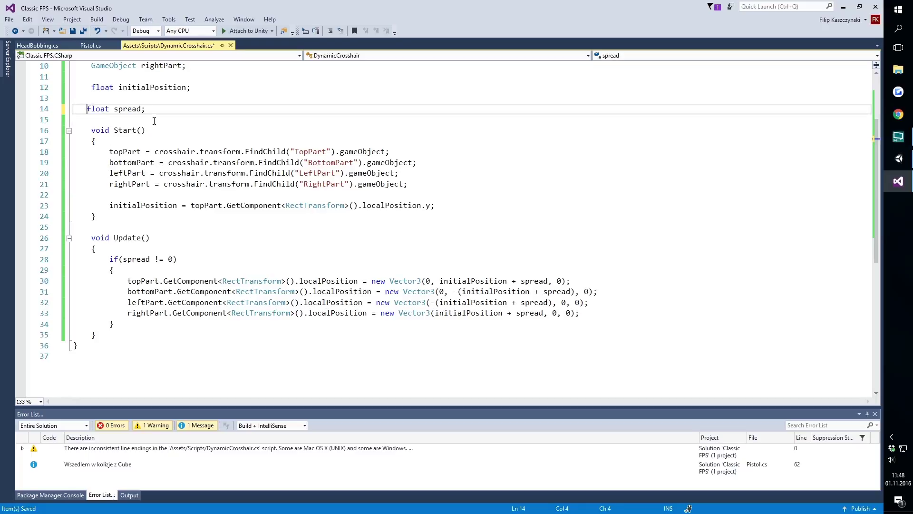
pyautogui.click(204, 87)
pyautogui.press('Delete')
# - Add 'spread -= 2;' at the end of the if block in Update()
pyautogui.click(580, 303)
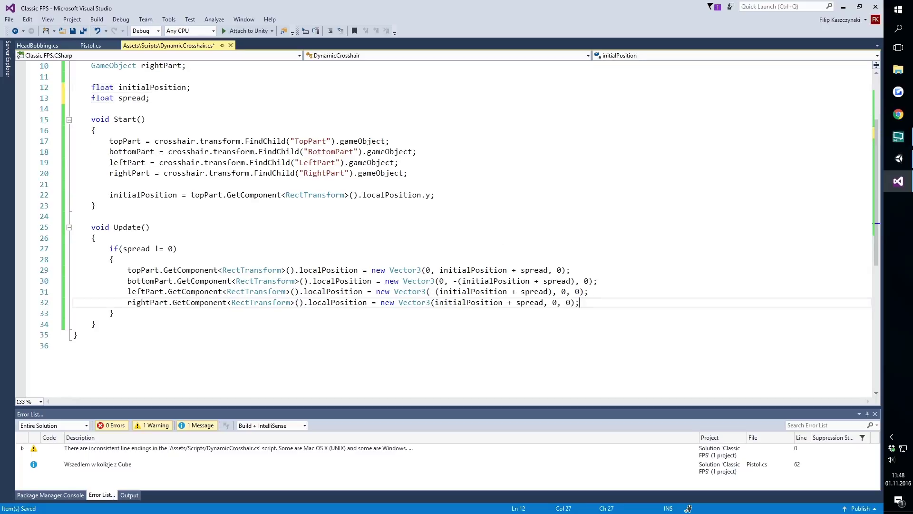
pyautogui.press('Return')
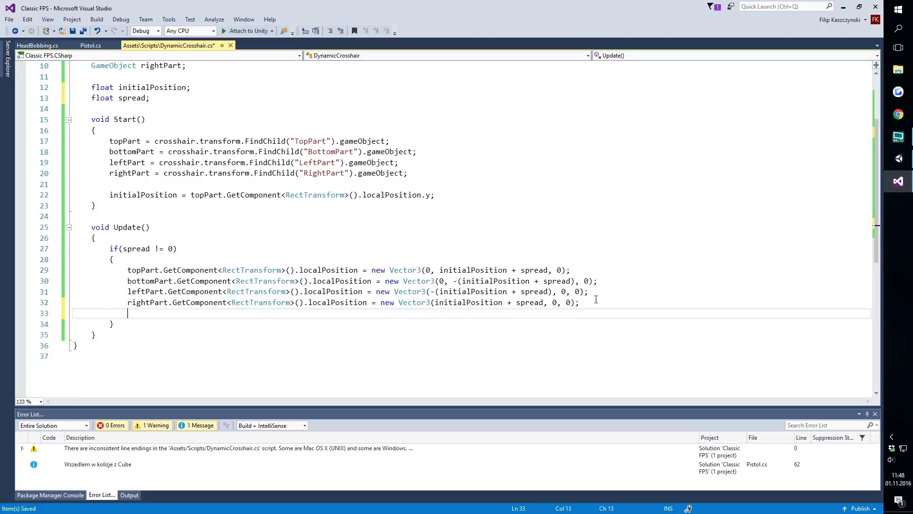
pyautogui.write('spread -')
pyautogui.write('= 2;')
pyautogui.scroll(3, 471, 178)
pyautogui.scroll(-2, 417, 199)
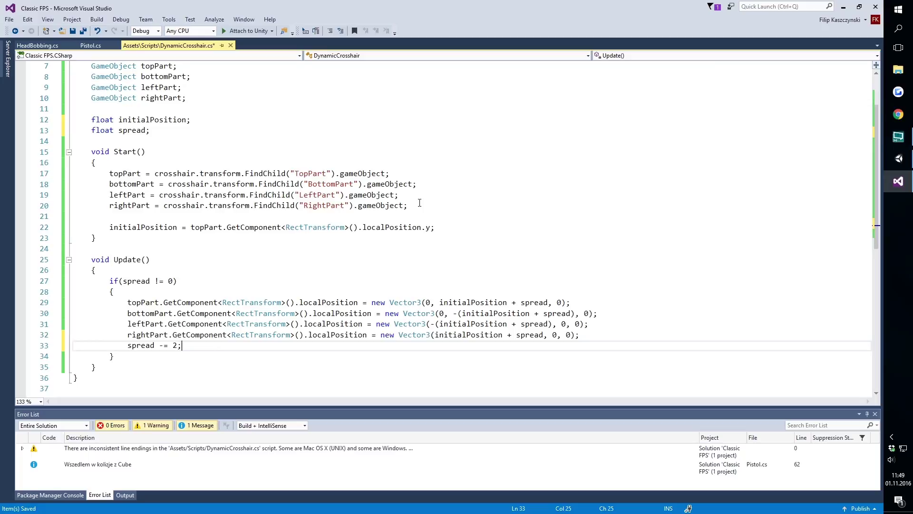
# - Move the spread declaration to the top of DynamicCrosshair as static public float spread = 0; and save
pyautogui.scroll(2, 415, 192)
pyautogui.moveTo(150, 194); pyautogui.dragTo(197, 187)
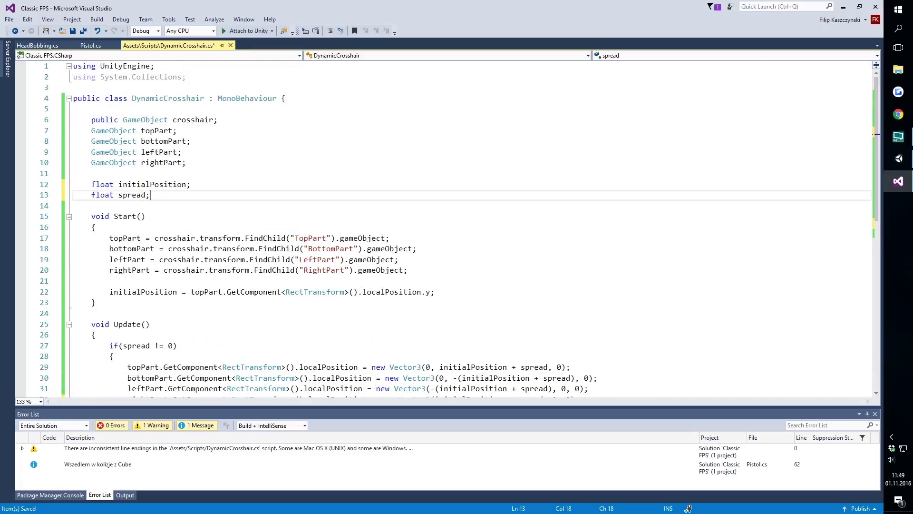
pyautogui.hotkey('ctrl', 'x')
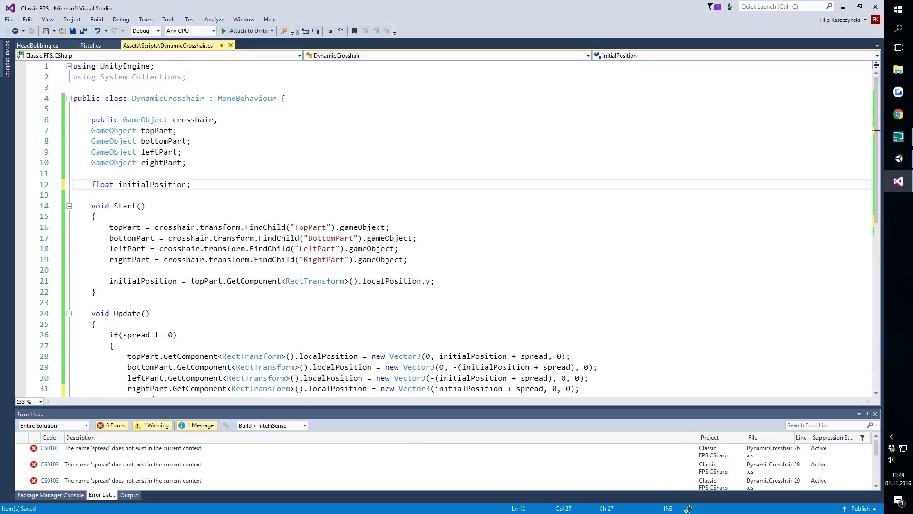
pyautogui.click(231, 110)
pyautogui.press('Return')
pyautogui.press('Return')
pyautogui.press('Up')
pyautogui.write('st')
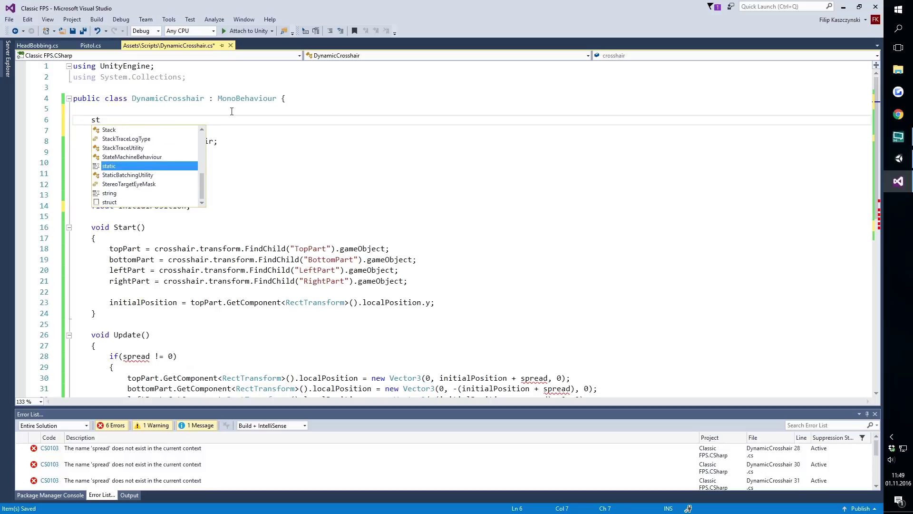
pyautogui.write('atic p')
pyautogui.write('ublic ')
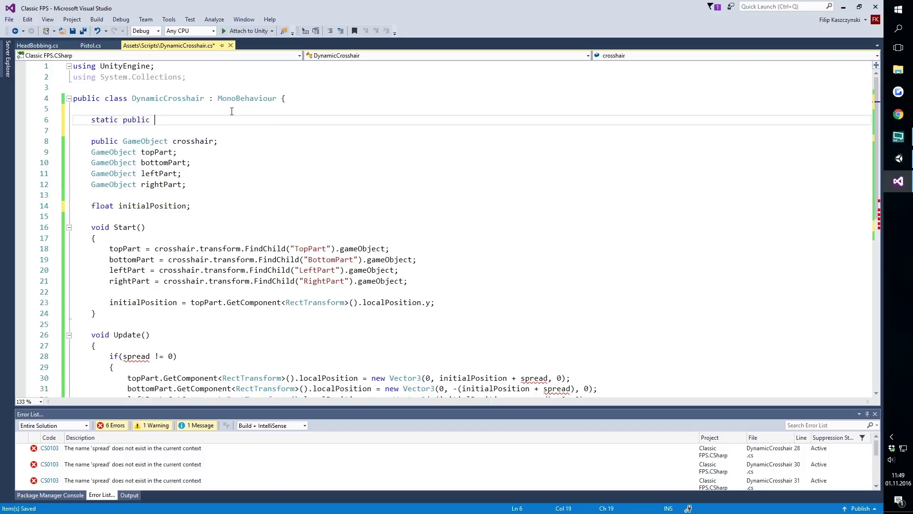
pyautogui.write('float spread')
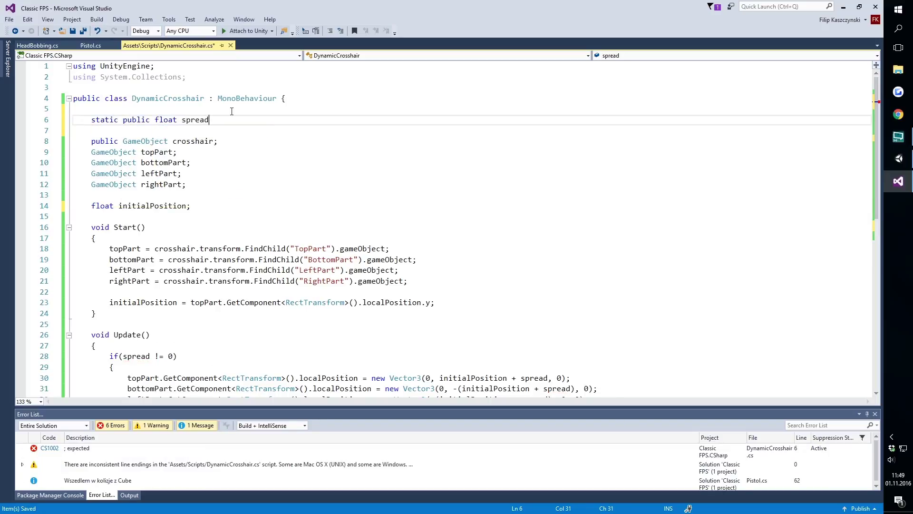
pyautogui.write(' = 0;')
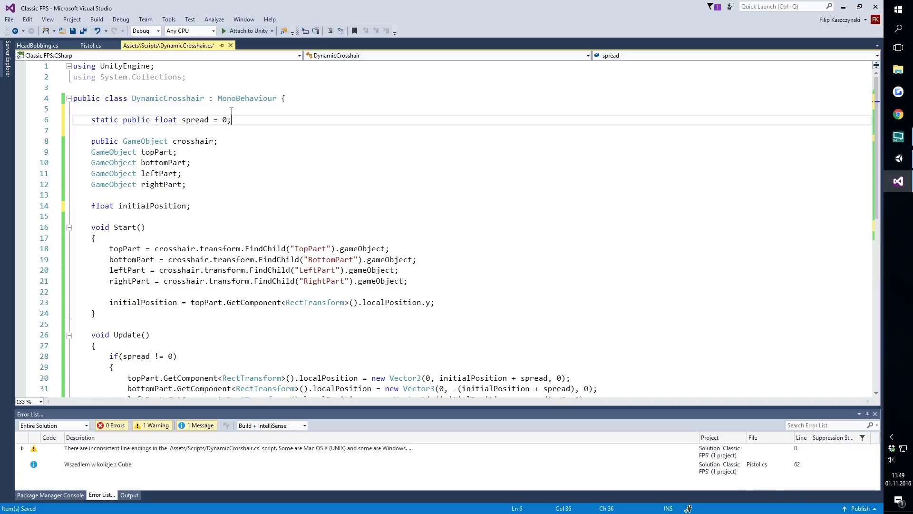
pyautogui.hotkey('ctrl', 's')
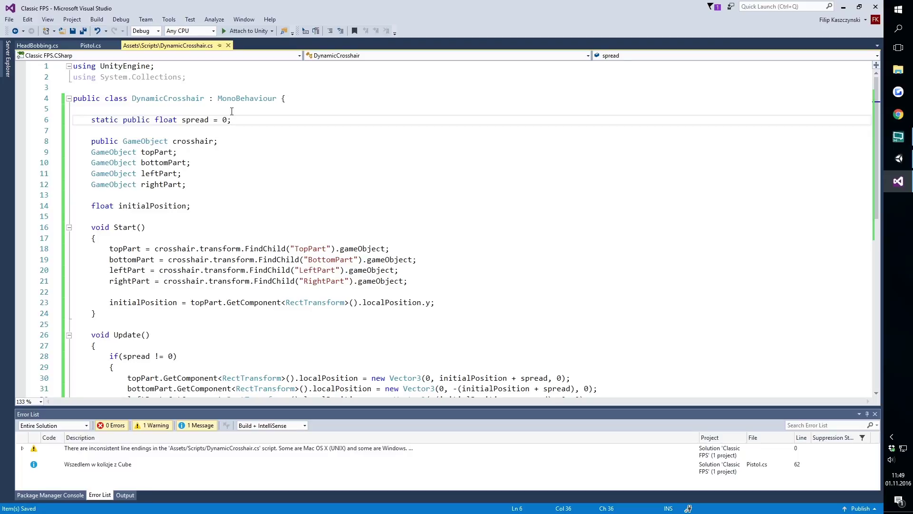
# - In Pistol.cs, add DynamicCrosshair.spread += 50; after isShot = false, and save the script
pyautogui.scroll(-2, 258, 289)
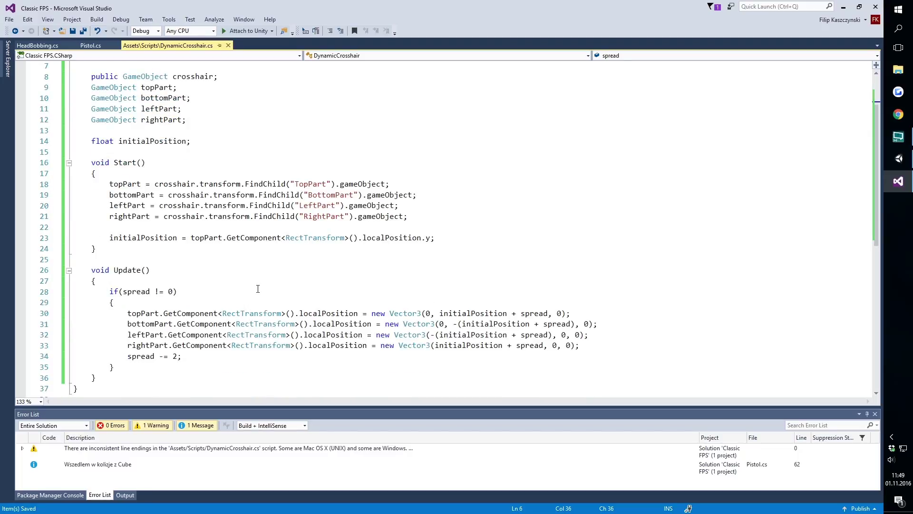
pyautogui.click(91, 45)
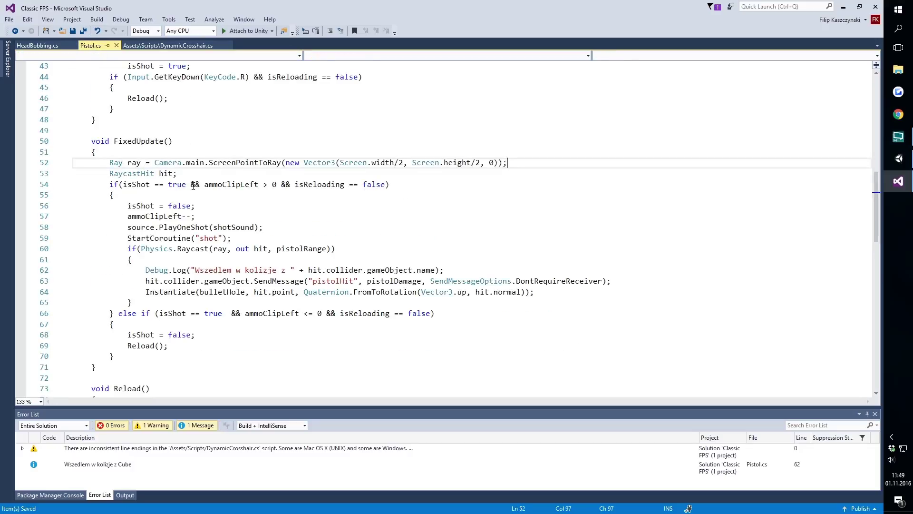
pyautogui.click(217, 209)
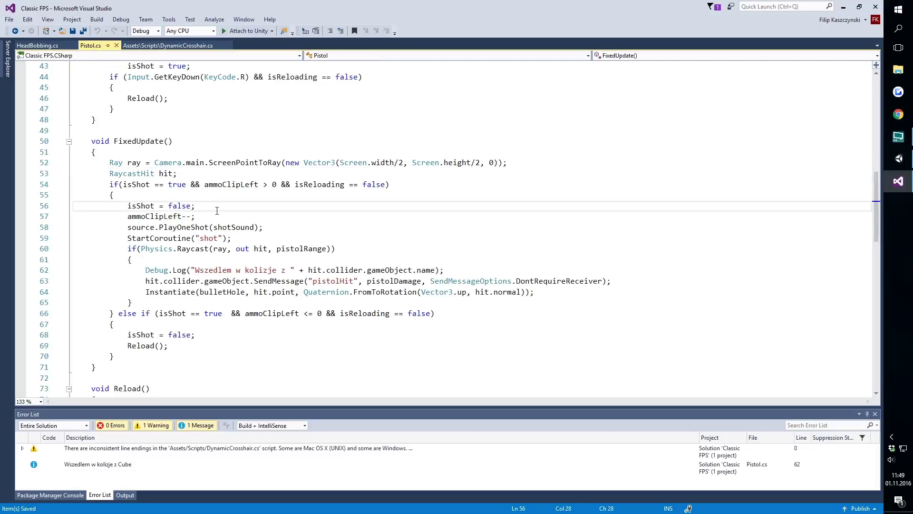
pyautogui.press('Return')
pyautogui.write('DynamicCrosshair')
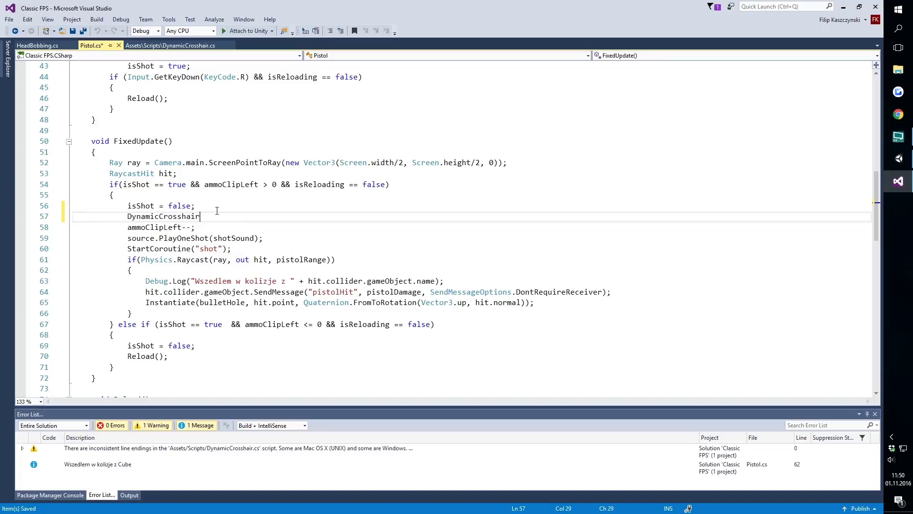
pyautogui.write('.spread += ')
pyautogui.write('50;')
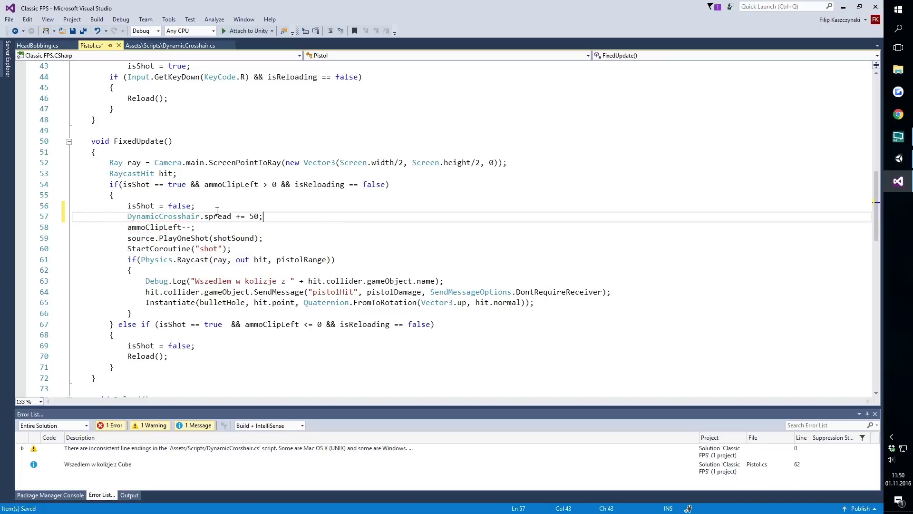
pyautogui.hotkey('ctrl', 's')
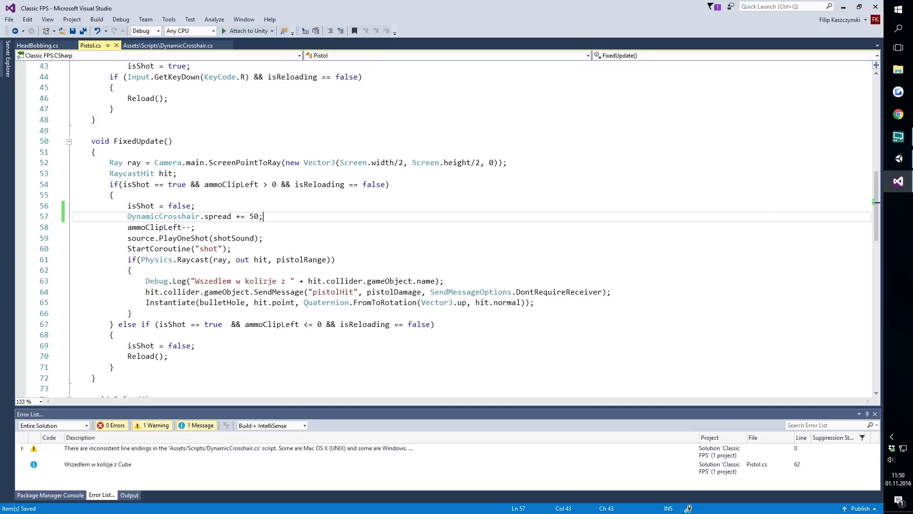
pyautogui.click(898, 158)
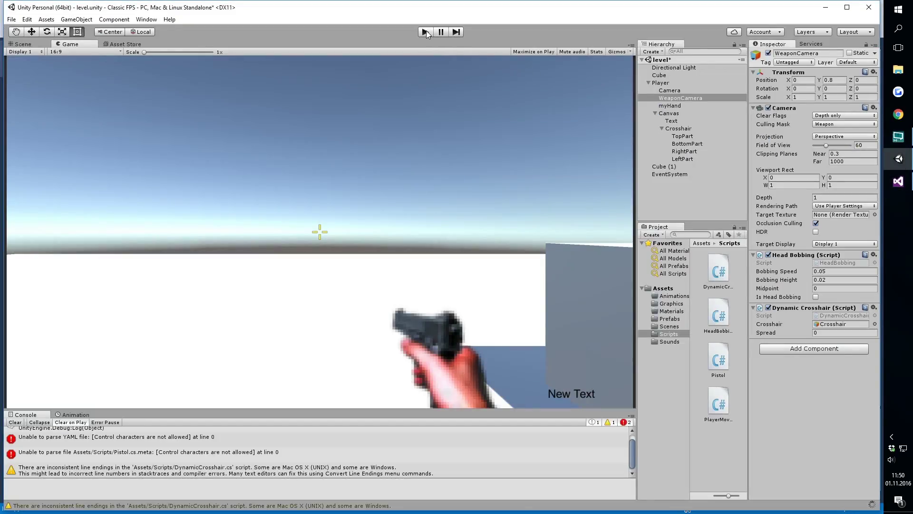
pyautogui.click(426, 30)
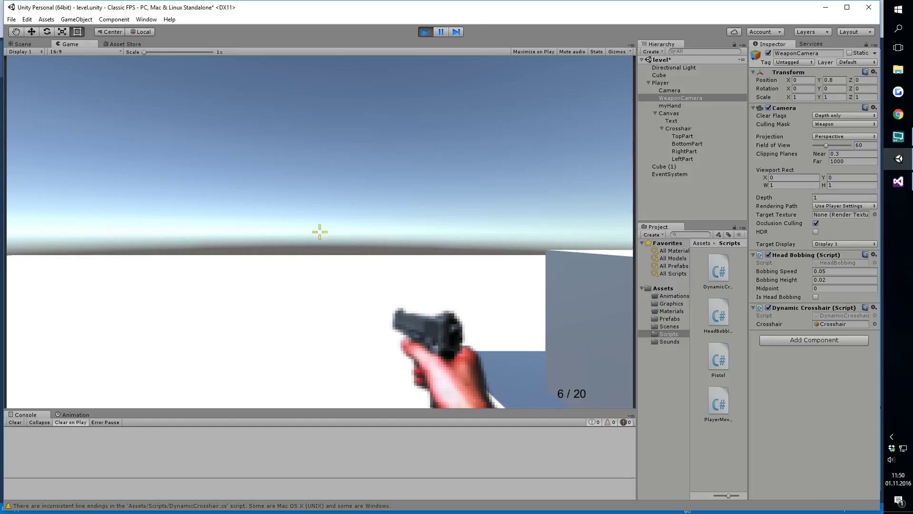
pyautogui.click(319, 233)
pyautogui.click(319, 233)
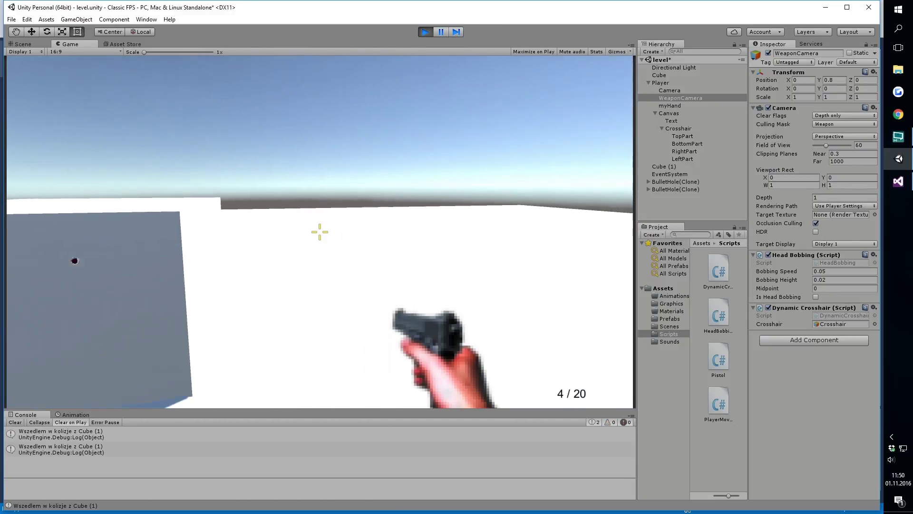
pyautogui.click(320, 232)
pyautogui.click(319, 232)
pyautogui.click(320, 232)
pyautogui.click(320, 232)
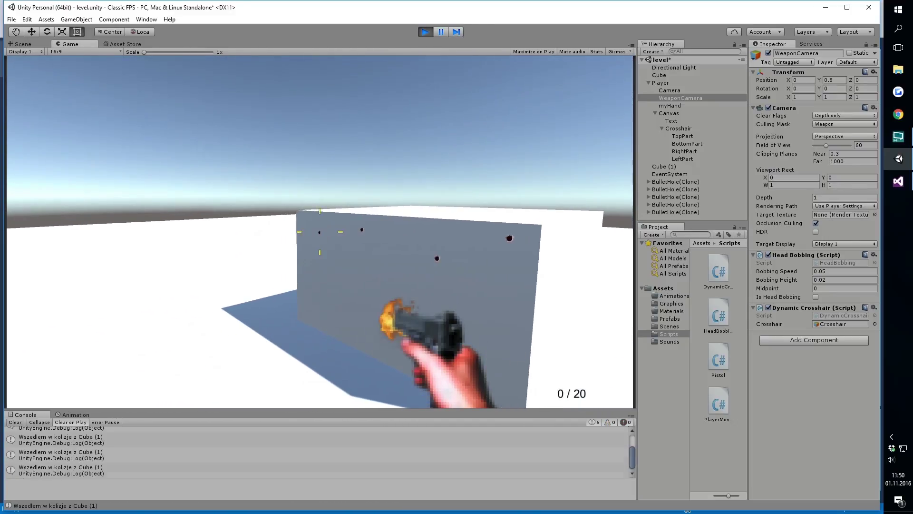
pyautogui.press('r')
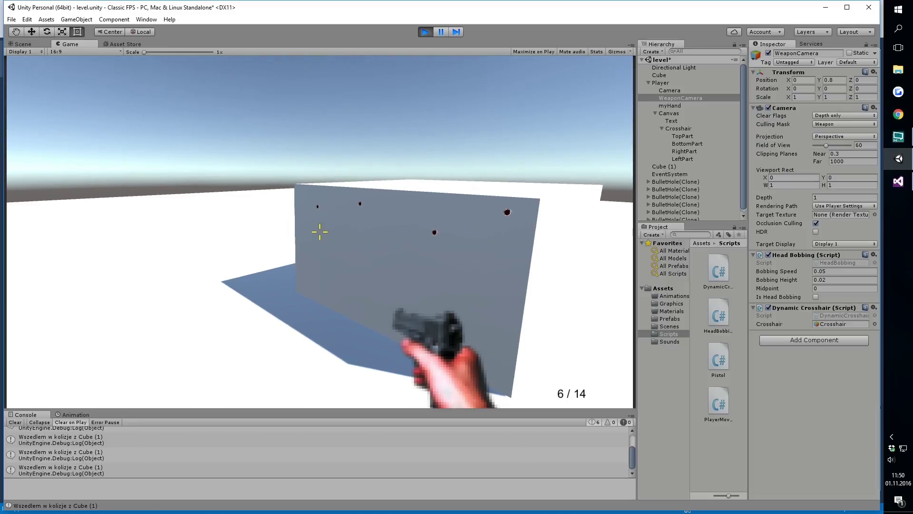
pyautogui.click(320, 233)
pyautogui.click(319, 232)
pyautogui.click(319, 233)
pyautogui.click(319, 232)
pyautogui.click(319, 232)
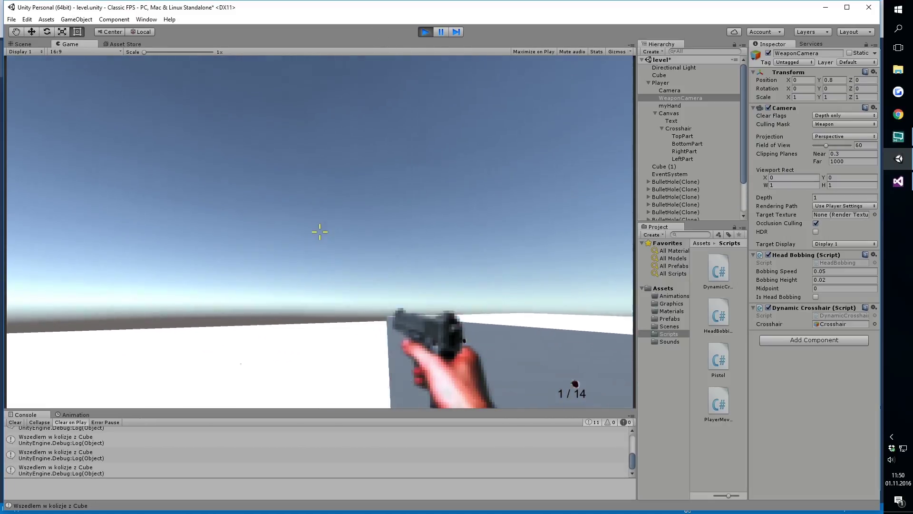
pyautogui.press('Escape')
pyautogui.click(422, 33)
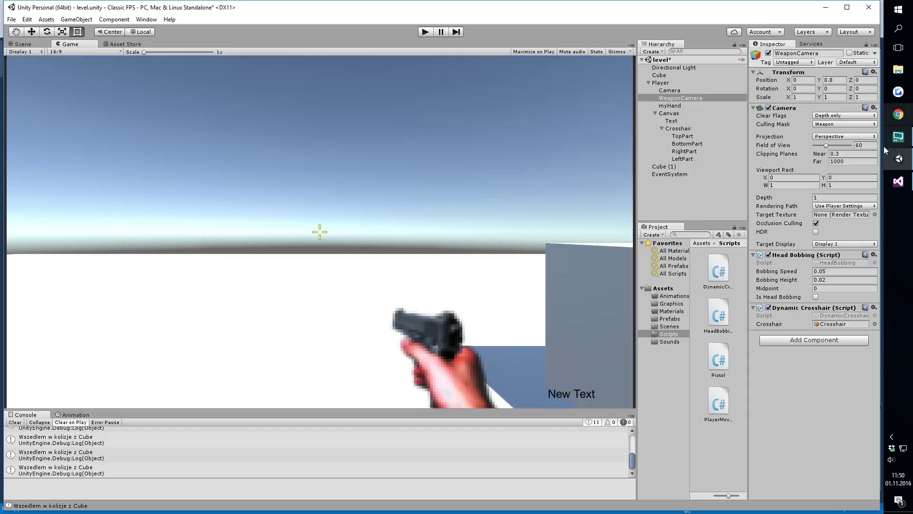
pyautogui.click(887, 180)
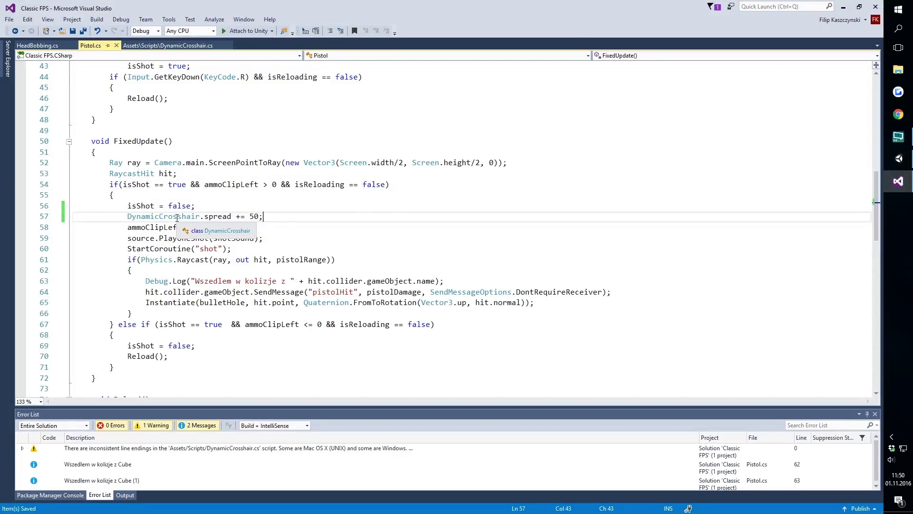
# - Select the 50 on line 57 of Pistol.cs, then switch to DynamicCrosshair.cs
pyautogui.moveTo(260, 216); pyautogui.dragTo(250, 217)
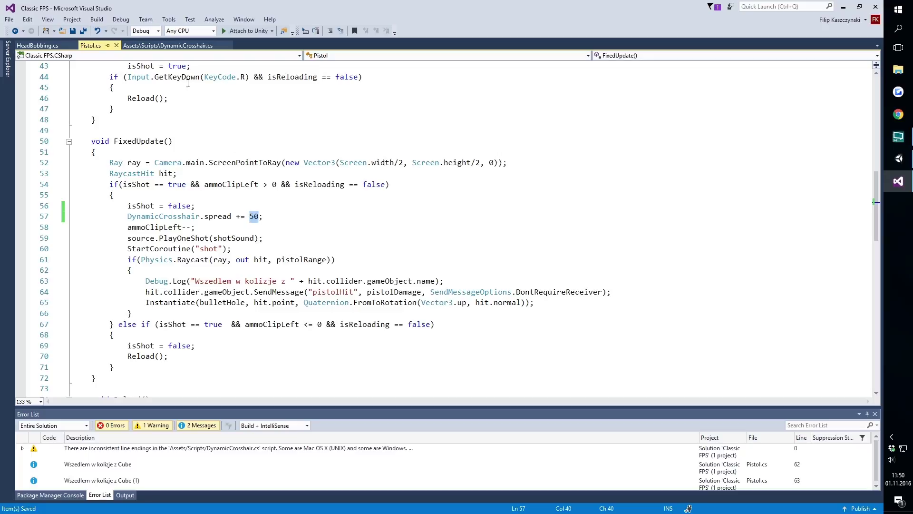
pyautogui.hotkey('ctrl', 'Tab')
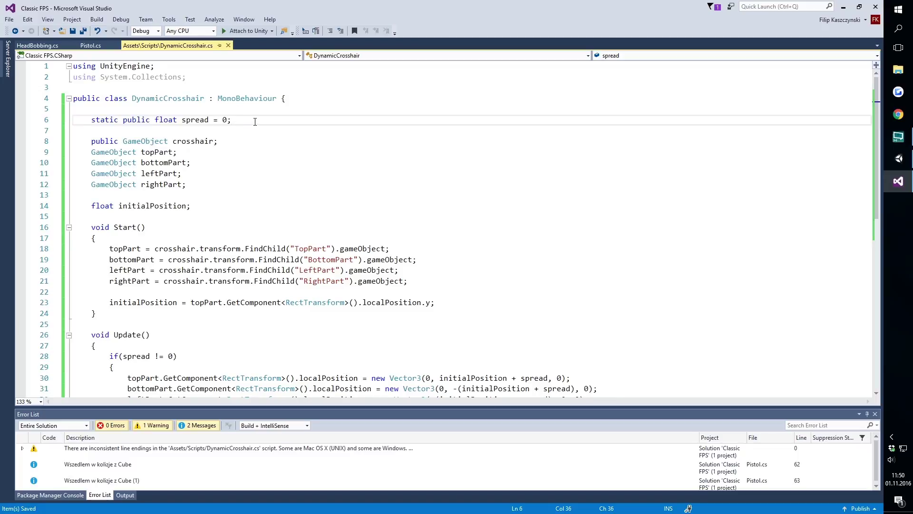
# - Declare const ints PISTOL_SHOOTING_SPREAD = 20, JUMP_SPREAD = 50, WALK_SPREAD = 10, RUN_SPREAD = 25, and save
pyautogui.press('Return')
pyautogui.press('Return')
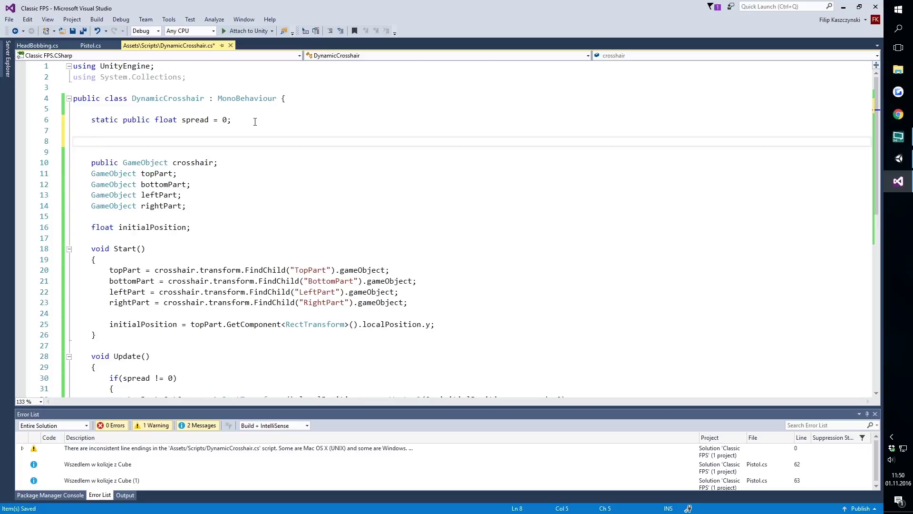
pyautogui.write('p')
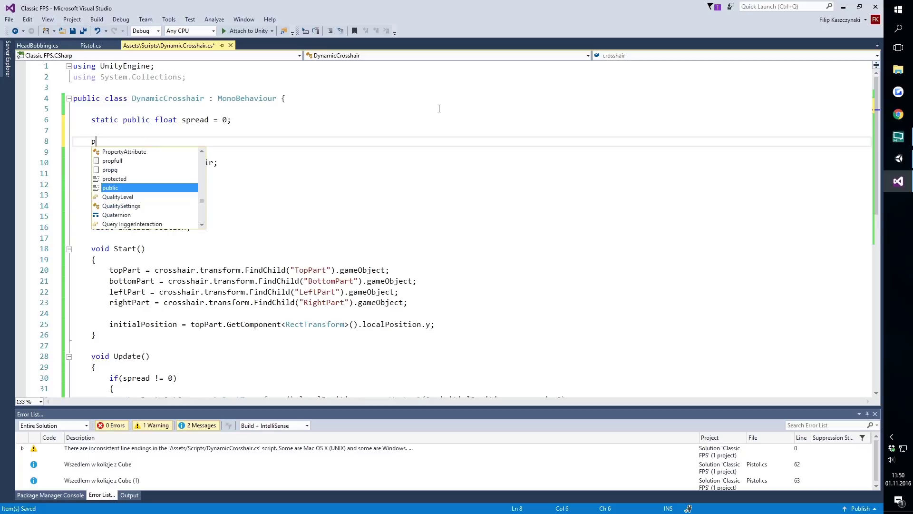
pyautogui.write('ublic ')
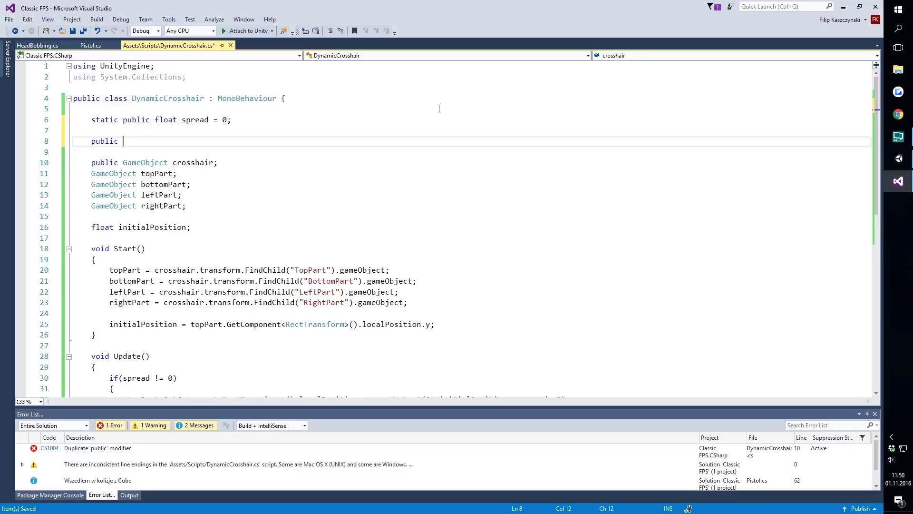
pyautogui.write('cons')
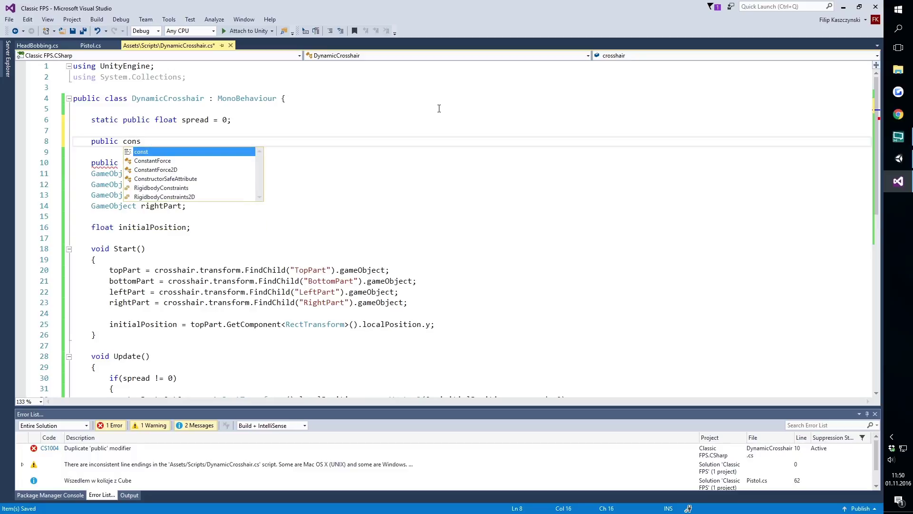
pyautogui.write('t ')
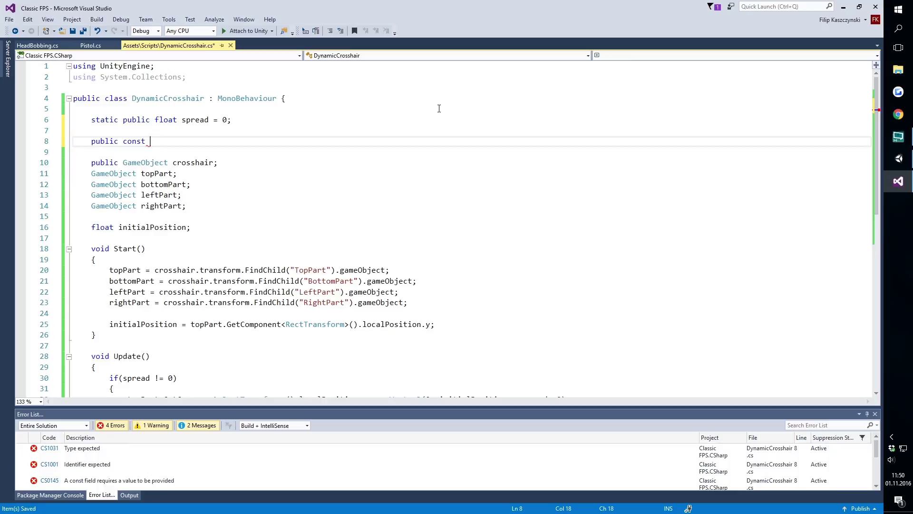
pyautogui.write('int ')
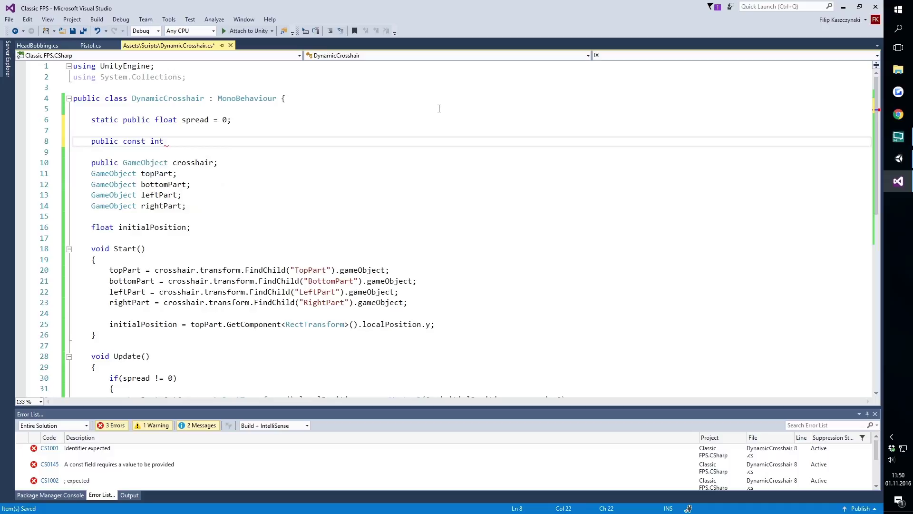
pyautogui.write('PISTOL_')
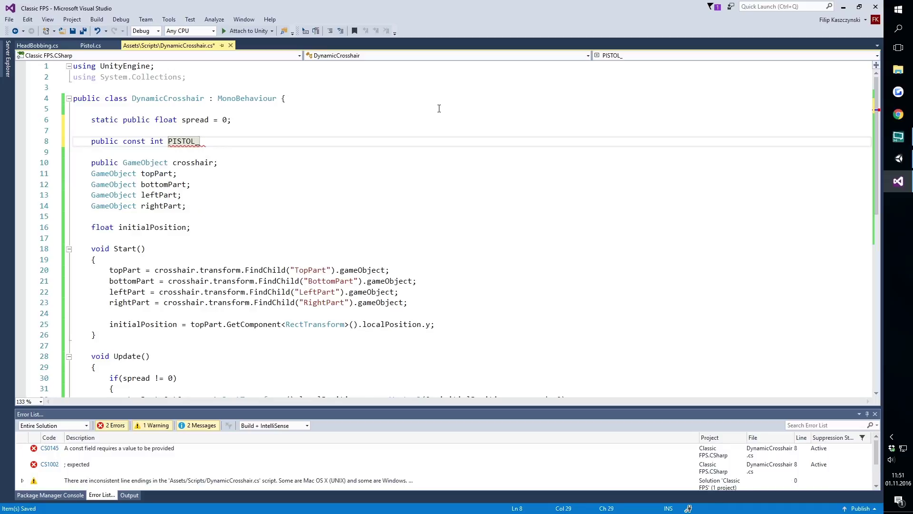
pyautogui.write('SHOO')
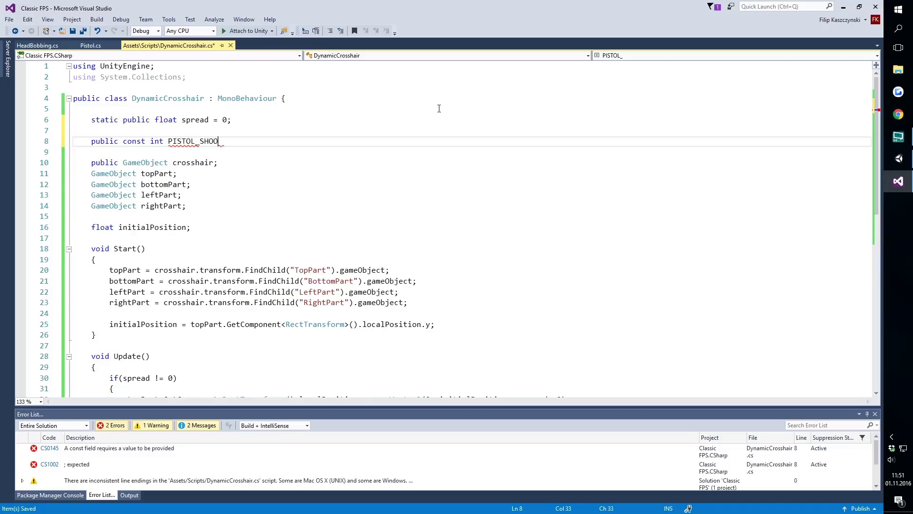
pyautogui.write('TING_SPREAD =')
pyautogui.write(' 20;')
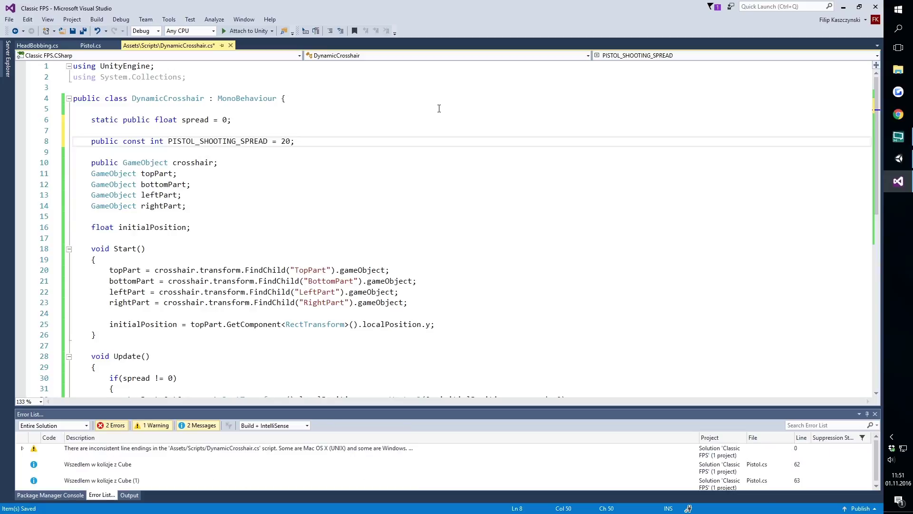
pyautogui.press('Return')
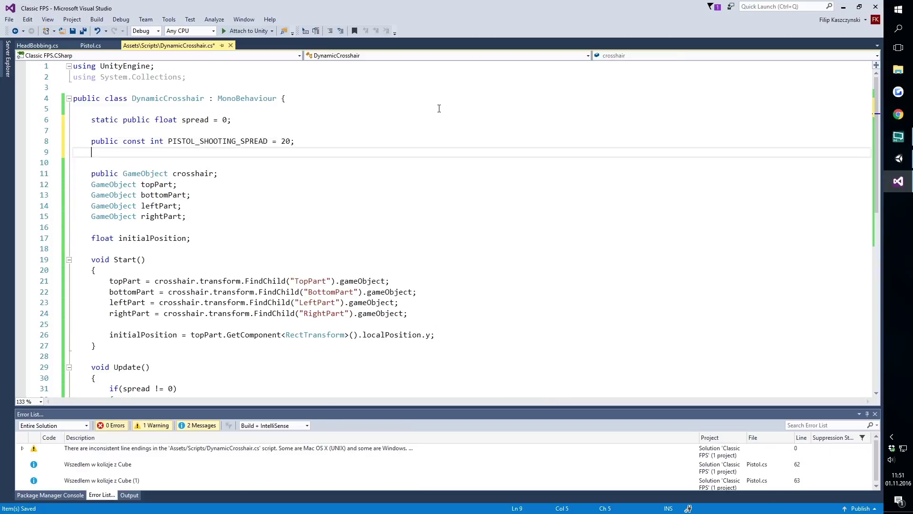
pyautogui.write('public const int ')
pyautogui.write('JUMPUI')
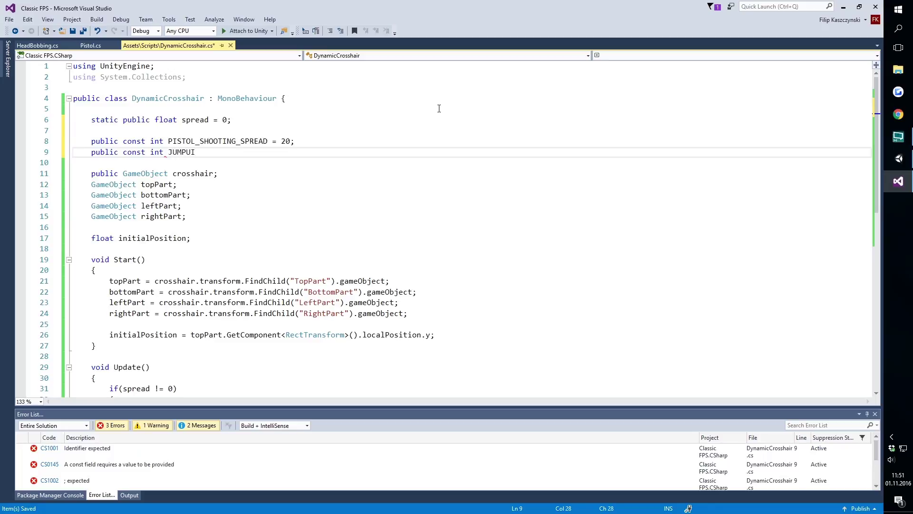
pyautogui.press('BackSpace')
pyautogui.press('BackSpace')
pyautogui.write('_SPREAD = ')
pyautogui.write('50;')
pyautogui.press('Return')
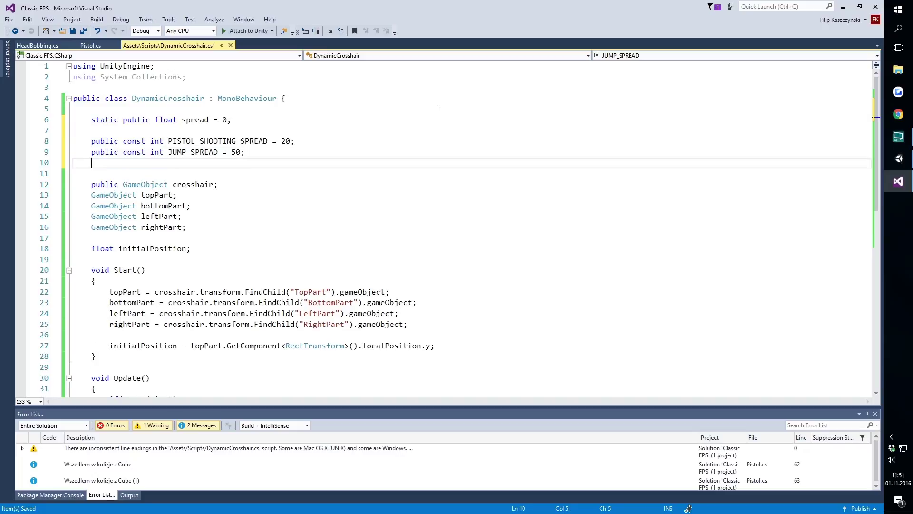
pyautogui.write('public const int ')
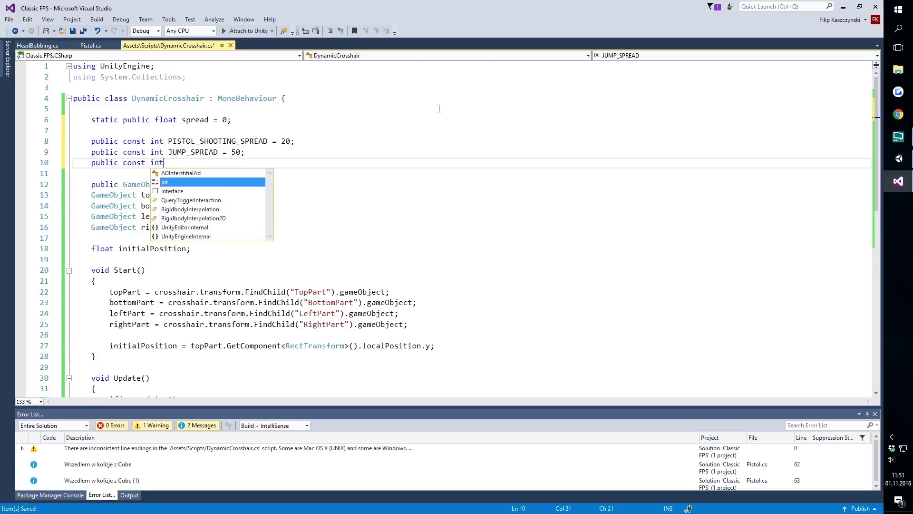
pyautogui.write('WALK_SPRE')
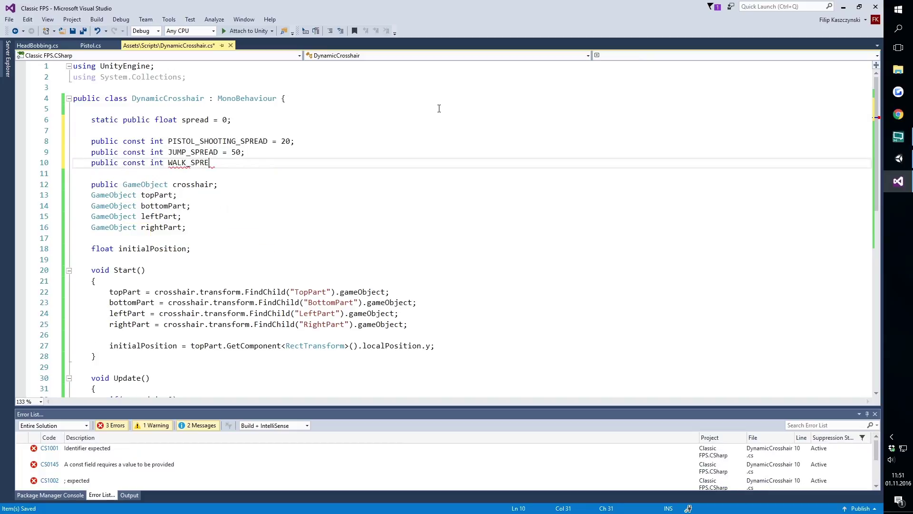
pyautogui.write('AD = ')
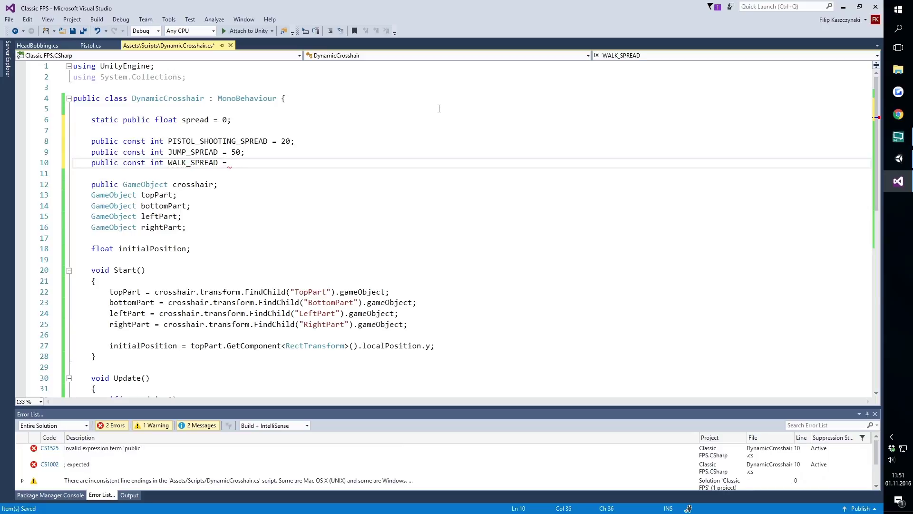
pyautogui.write('10;')
pyautogui.press('Return')
pyautogui.write('public')
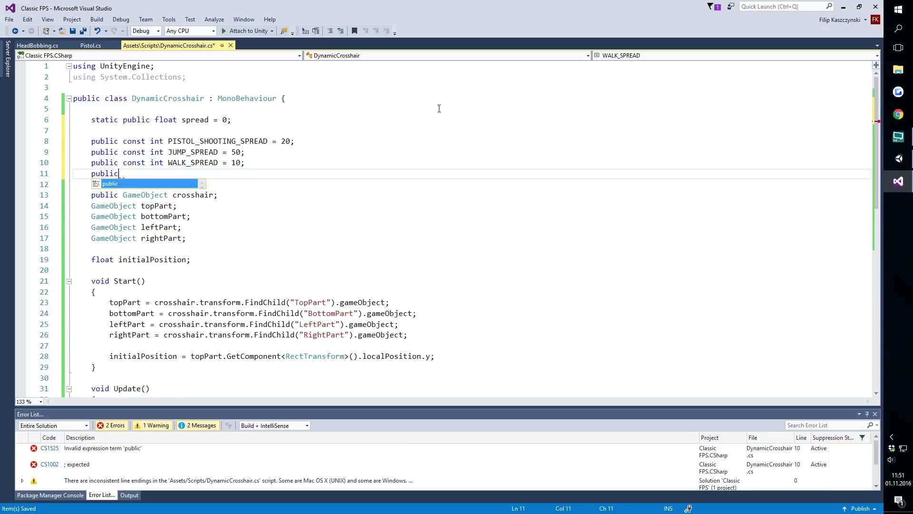
pyautogui.write(' const int ')
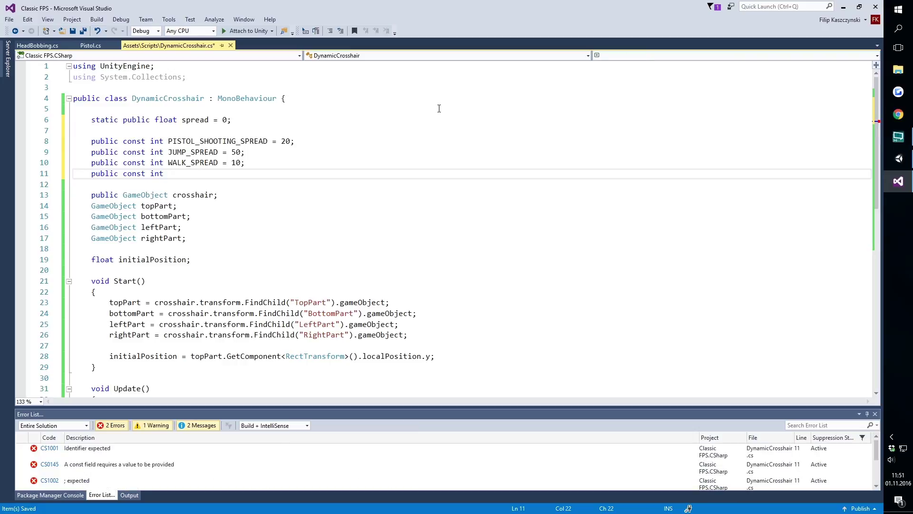
pyautogui.write('RUN_SPRE')
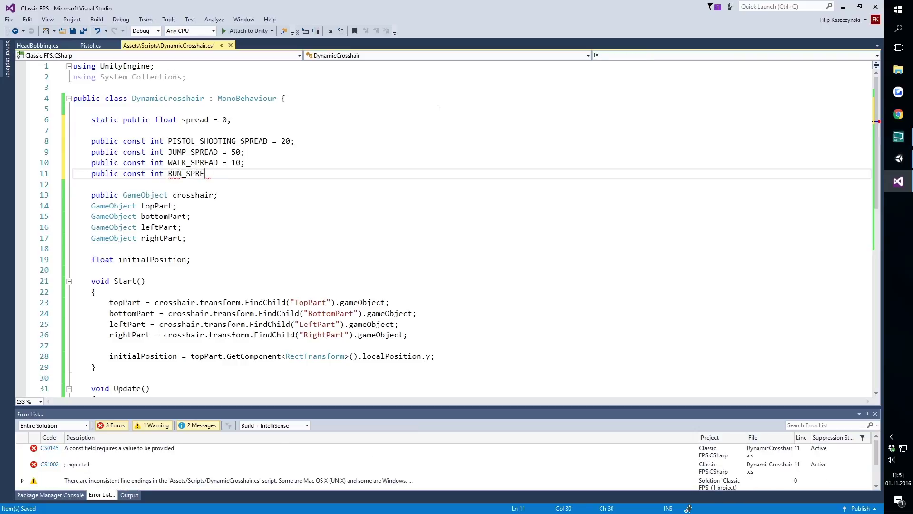
pyautogui.write('AD = 25;')
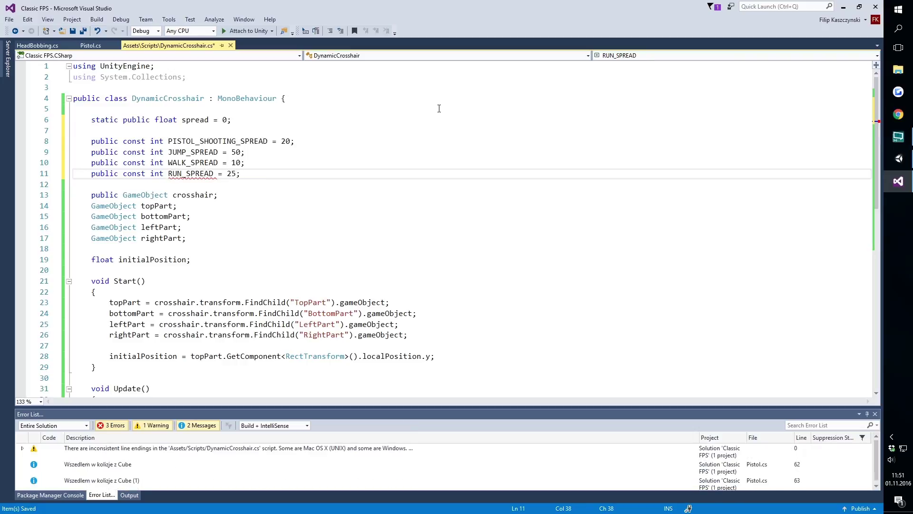
pyautogui.hotkey('ctrl', 's')
pyautogui.click(96, 46)
# - Replace the hardcoded 50 on line 57 with DynamicCrosshair.PISTOL_SHOOTING_SPREAD and save Pistol.cs
pyautogui.press('Right')
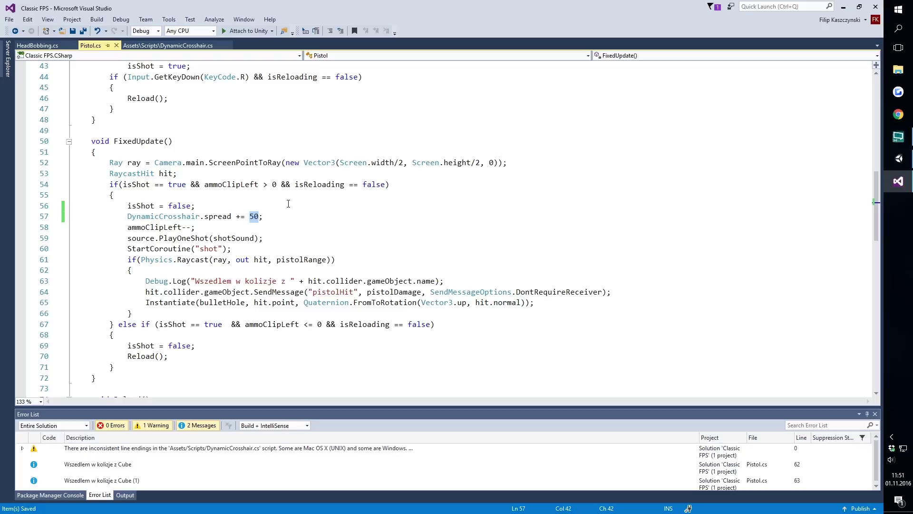
pyautogui.press('BackSpace')
pyautogui.press('BackSpace')
pyautogui.write('dyn')
pyautogui.press('Tab')
pyautogui.write('.')
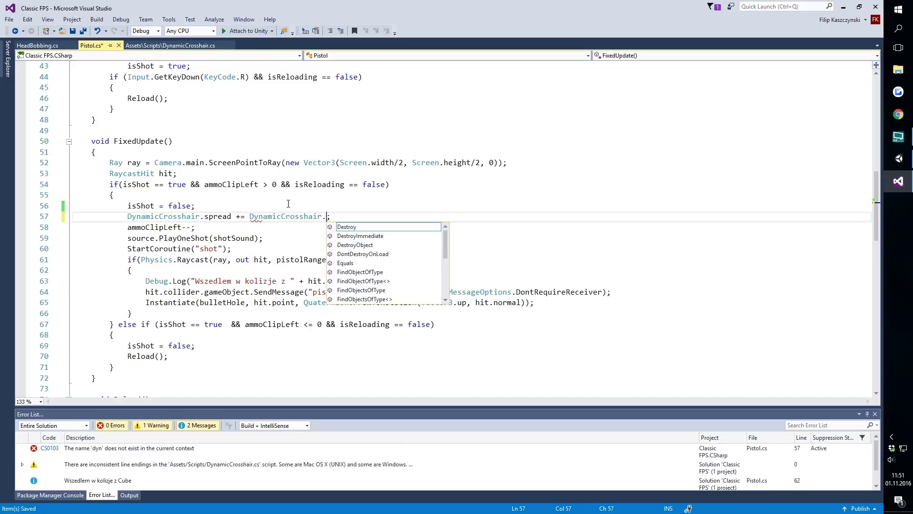
pyautogui.write('pi')
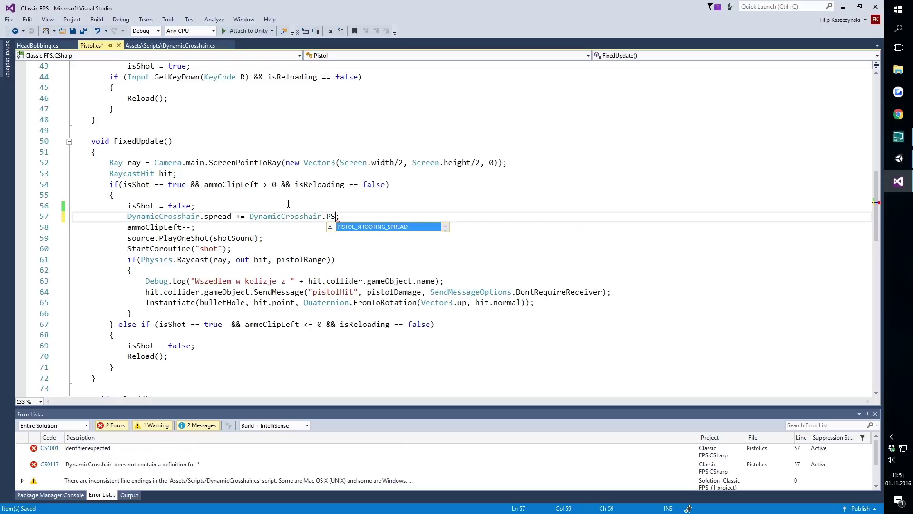
pyautogui.press('Tab')
pyautogui.hotkey('ctrl', 's')
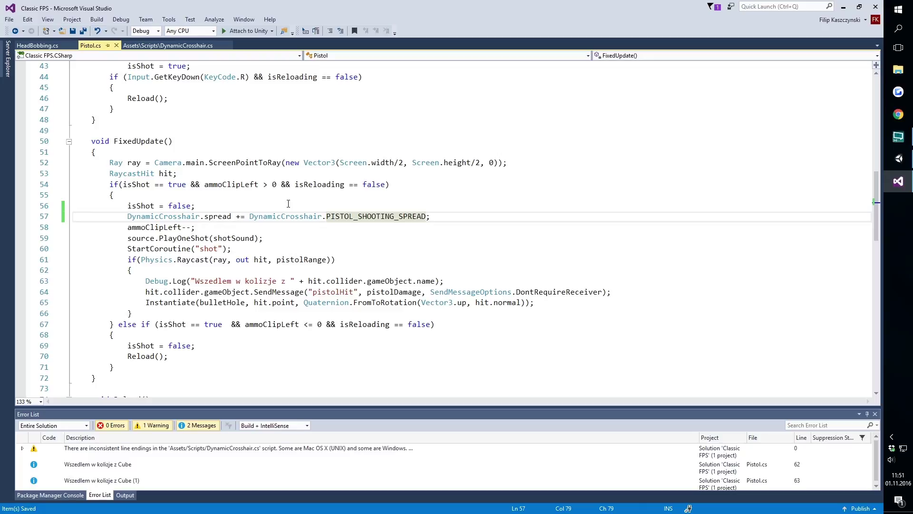
pyautogui.click(898, 158)
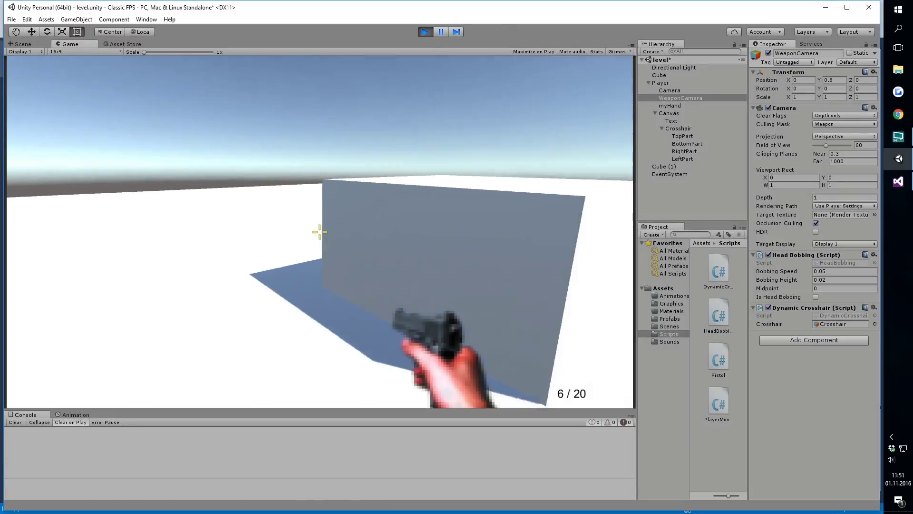
# - Enter play mode, fire three pistol shots at the cube to watch the crosshair spread, then stop
pyautogui.click(320, 232)
pyautogui.click(320, 232)
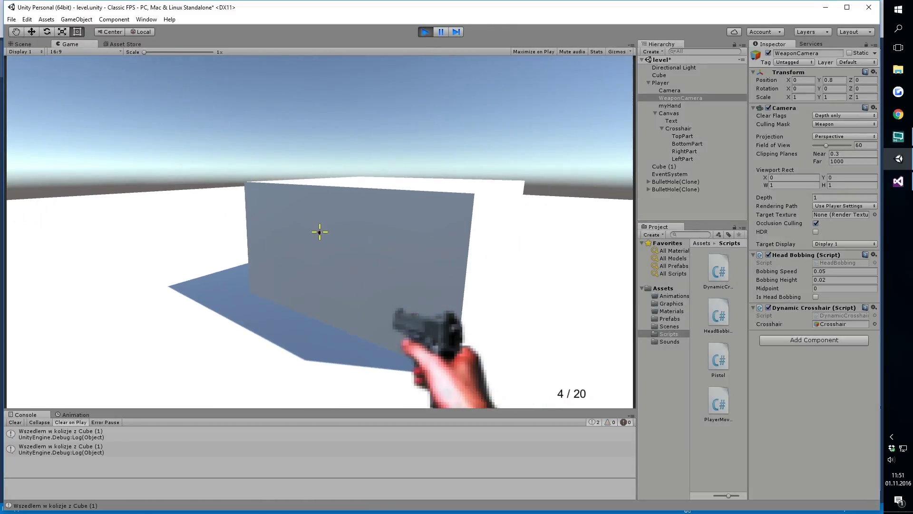
pyautogui.click(319, 232)
pyautogui.click(319, 232)
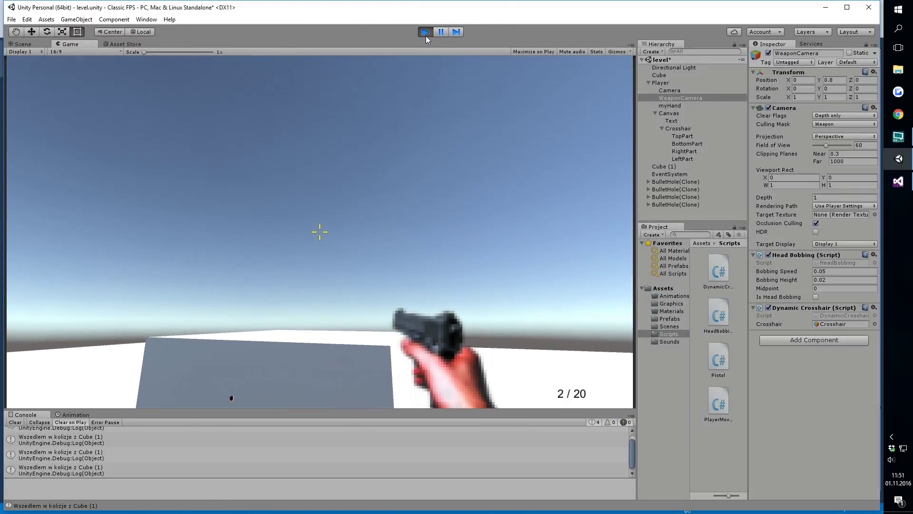
pyautogui.click(427, 36)
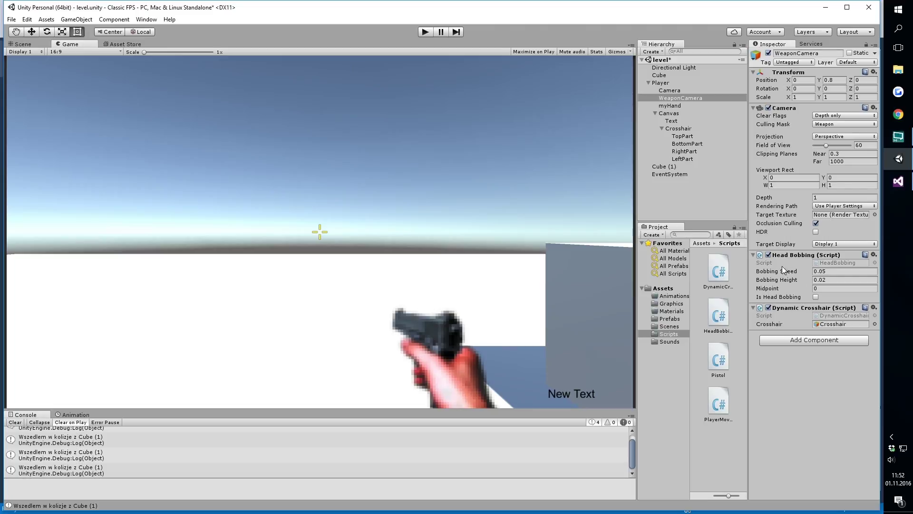
pyautogui.click(899, 181)
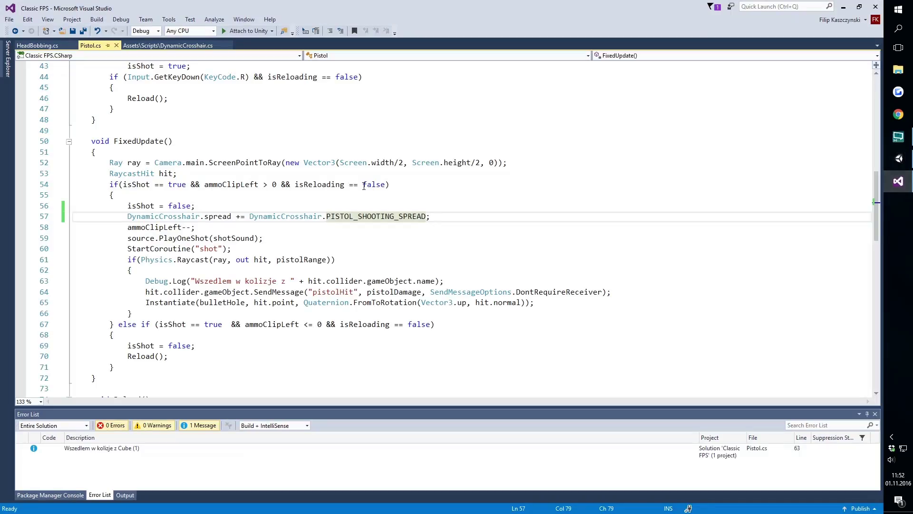
# - Open PlayerMovement.cs from Unity's Scripts folder and select the grounded check on line 40
pyautogui.click(899, 158)
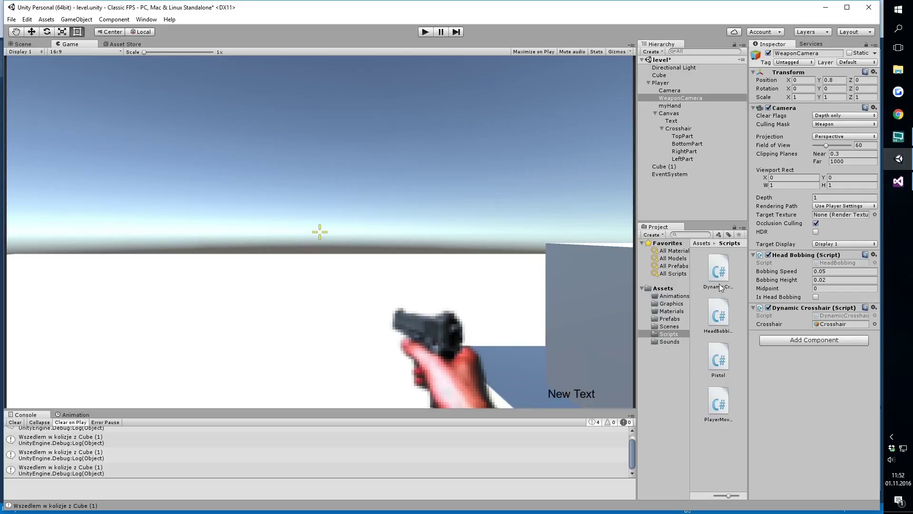
pyautogui.doubleClick(718, 397)
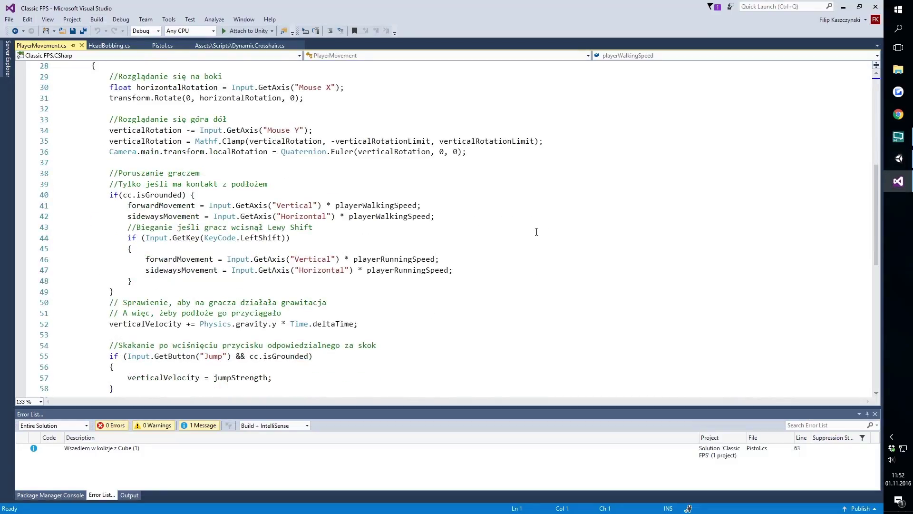
pyautogui.scroll(-1, 537, 231)
pyautogui.scroll(2, 529, 227)
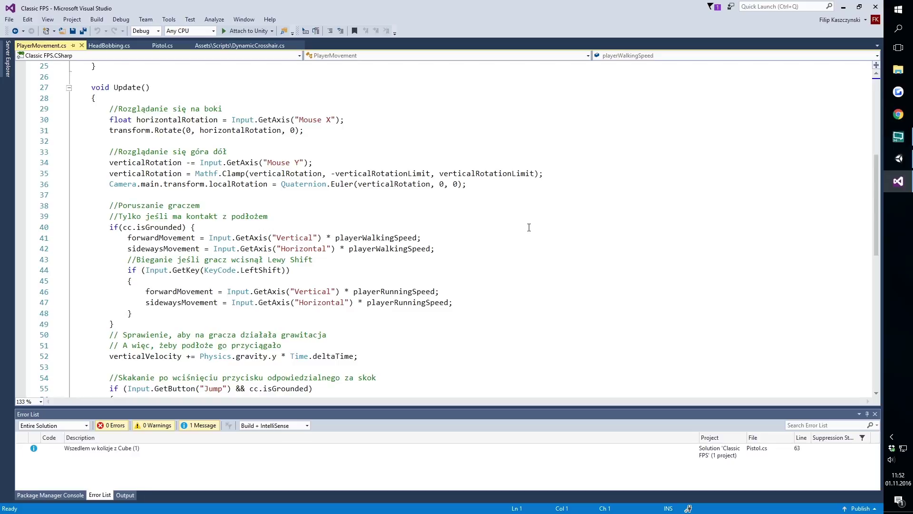
pyautogui.scroll(-2, 529, 227)
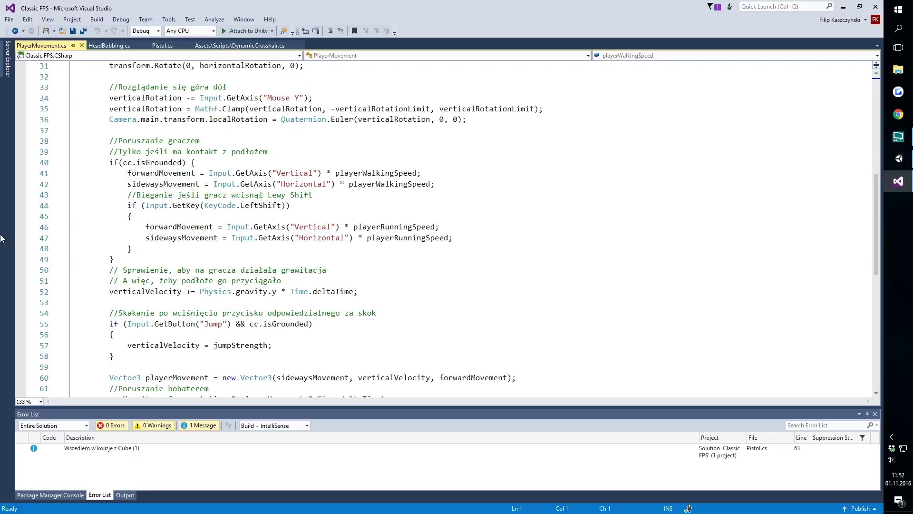
pyautogui.click(110, 162)
pyautogui.moveTo(110, 162); pyautogui.dragTo(196, 162)
pyautogui.scroll(2, 148, 227)
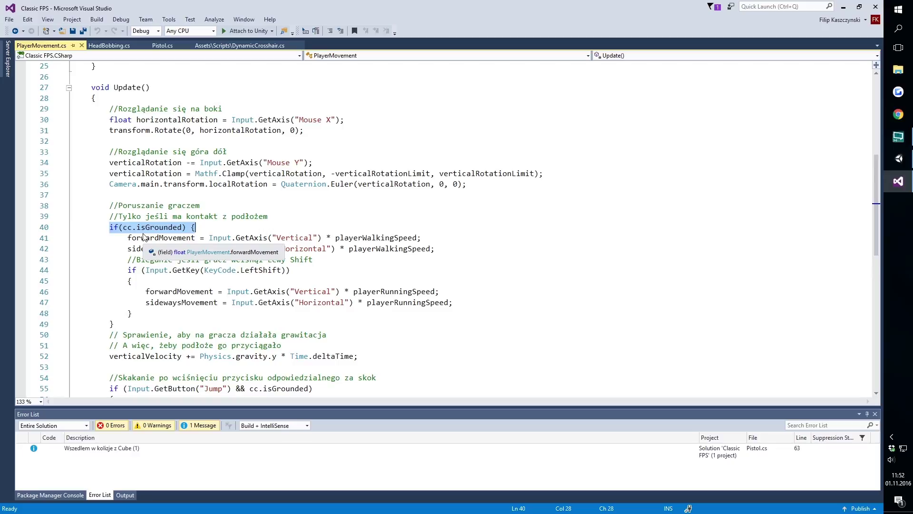
# - Add an else branch setting DynamicCrosshair.spread = DynamicCrosshair.JUMP_SPREAD, then open a blank line in the grounded block
pyautogui.click(143, 324)
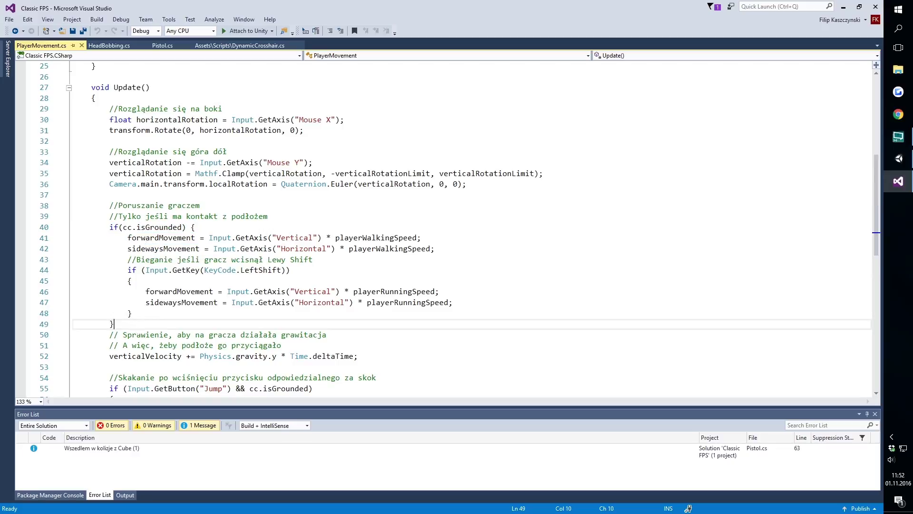
pyautogui.write(' else {')
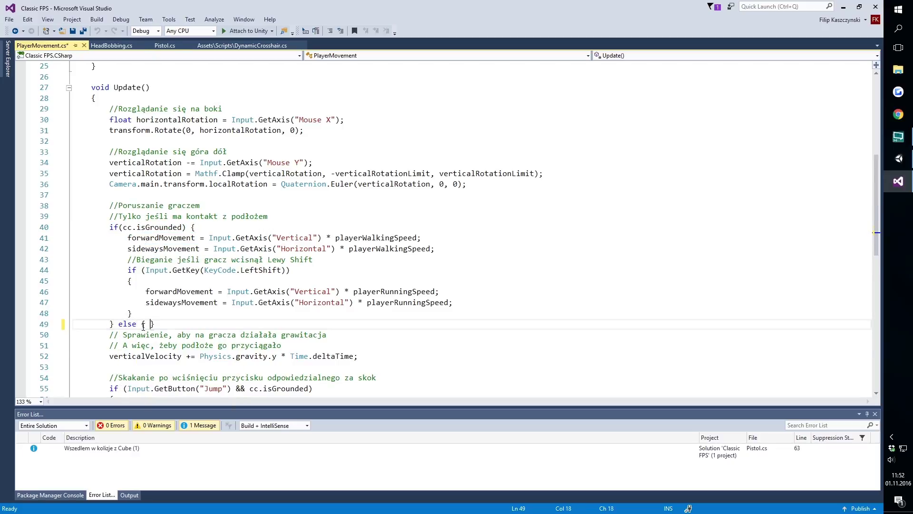
pyautogui.press('Return')
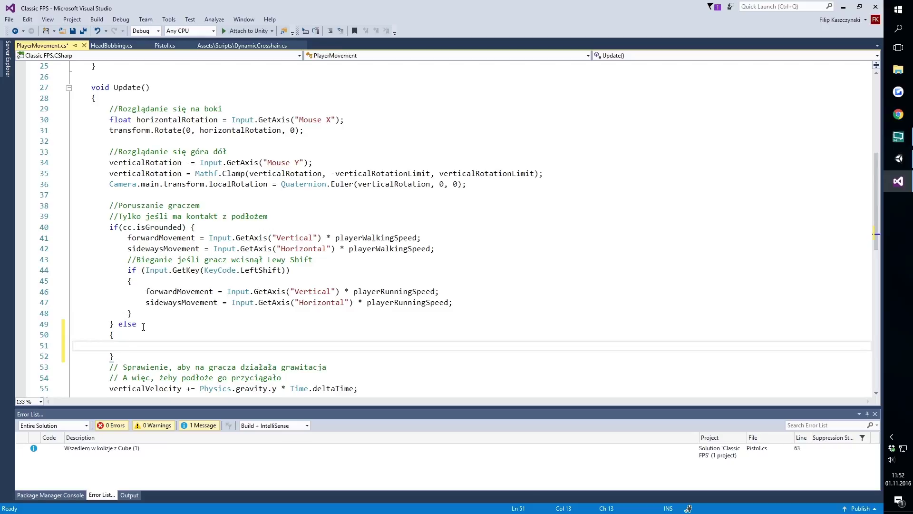
pyautogui.write('dy')
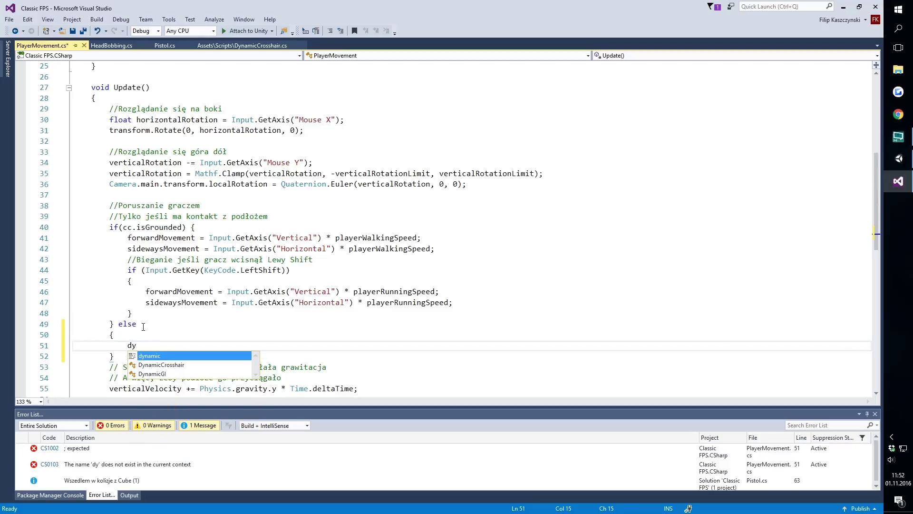
pyautogui.press('Tab')
pyautogui.write('.sp')
pyautogui.press('Tab')
pyautogui.write('= ')
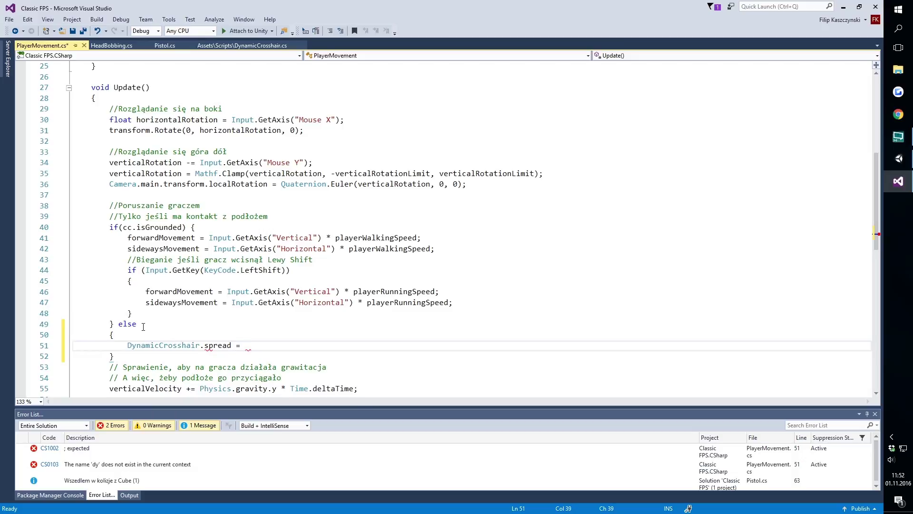
pyautogui.write('dy')
pyautogui.press('Tab')
pyautogui.write('.ju')
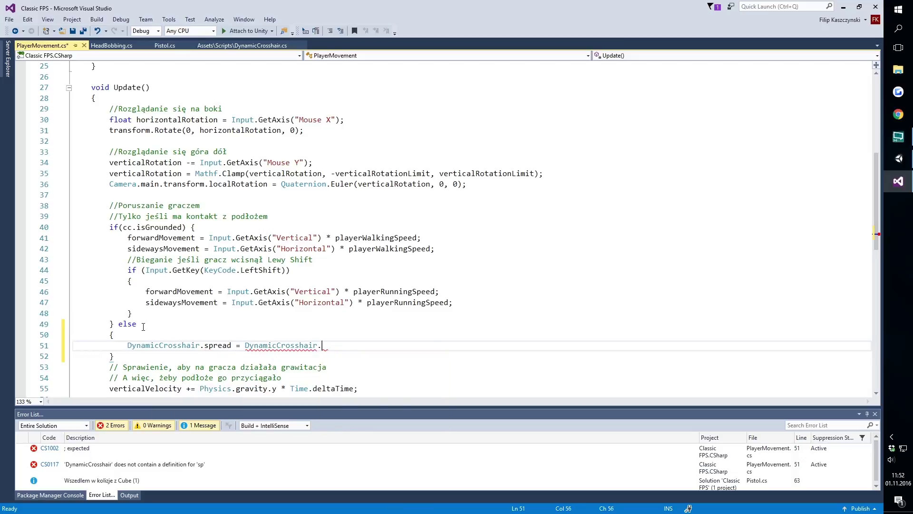
pyautogui.press('Tab')
pyautogui.write(';')
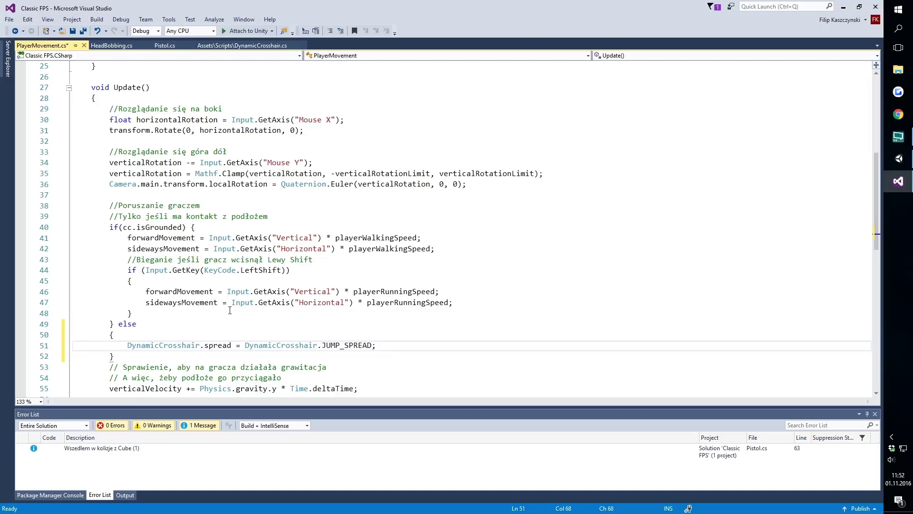
pyautogui.click(166, 313)
pyautogui.press('Return')
pyautogui.press('Return')
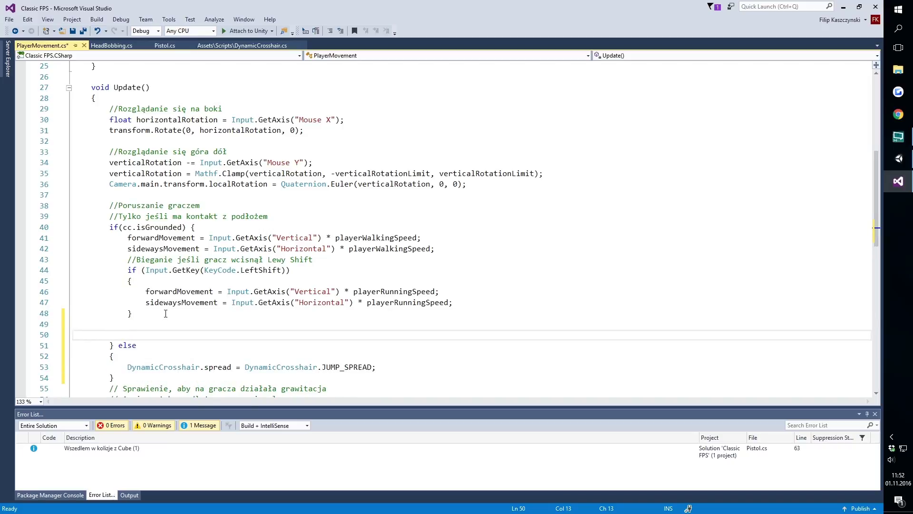
# - Add if(Input.GetAxis("Vertical") != 0 || Input.GetAxis("Horizontal") != 0) with an opening brace
pyautogui.write('if(')
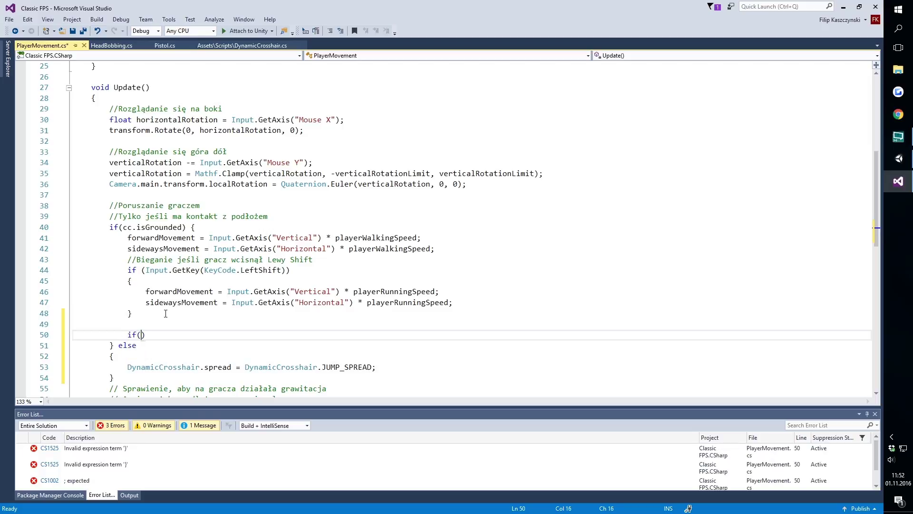
pyautogui.write('Input.getAX')
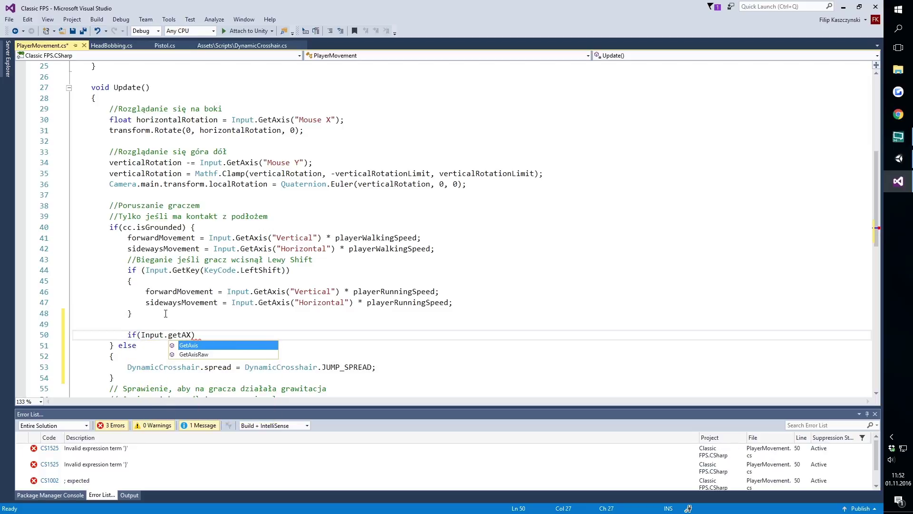
pyautogui.press('Tab')
pyautogui.write('("Verti')
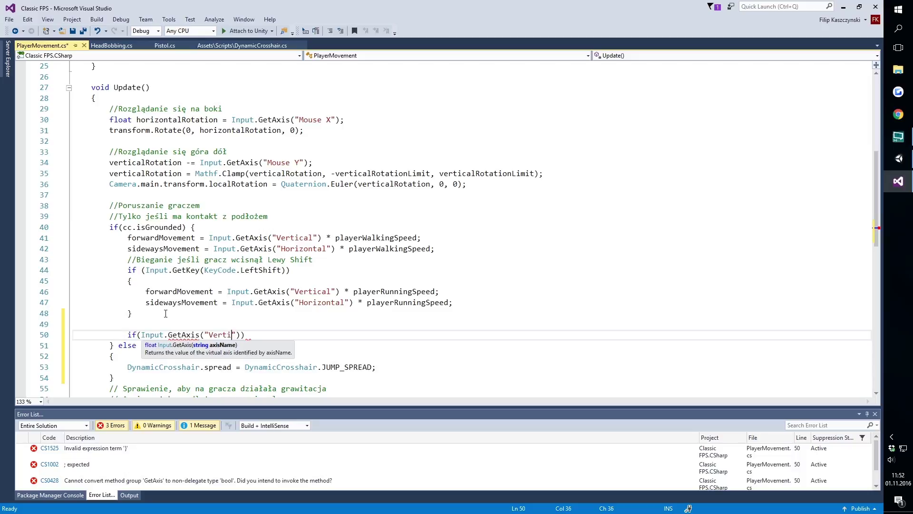
pyautogui.write('cal") ')
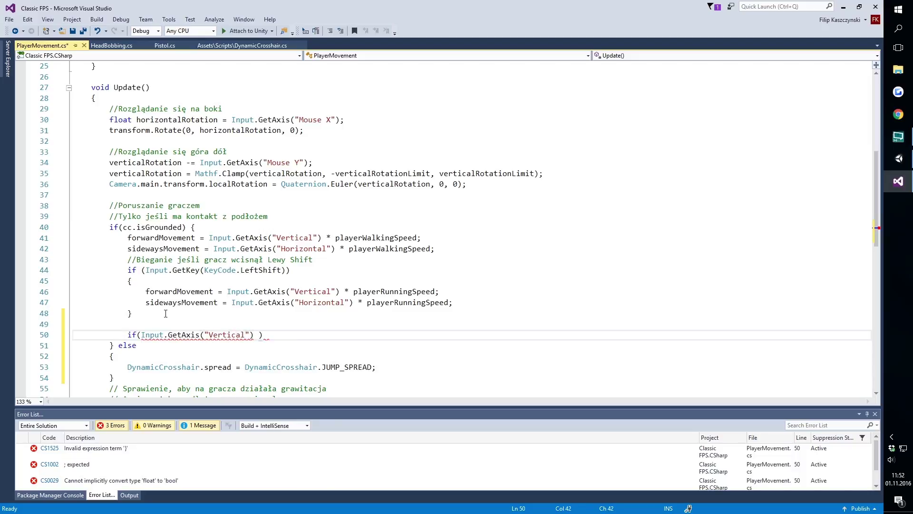
pyautogui.write('!=')
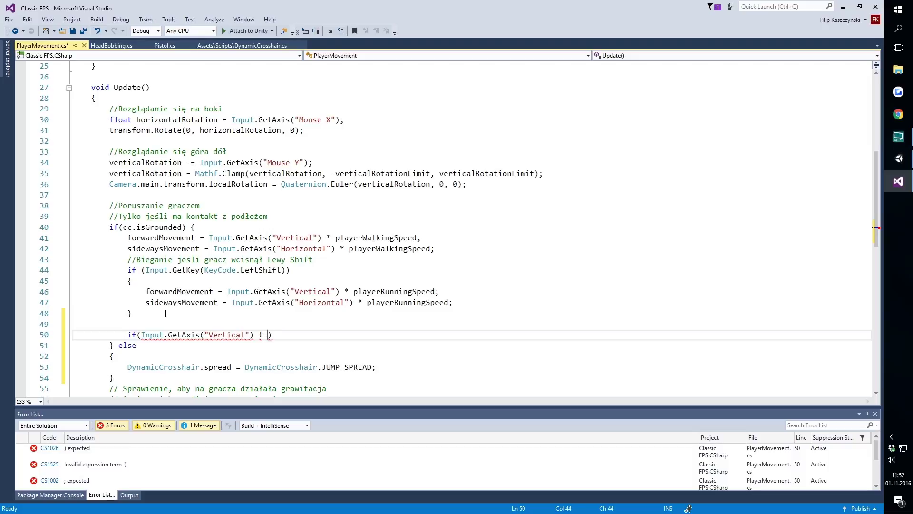
pyautogui.write(' 0 || ')
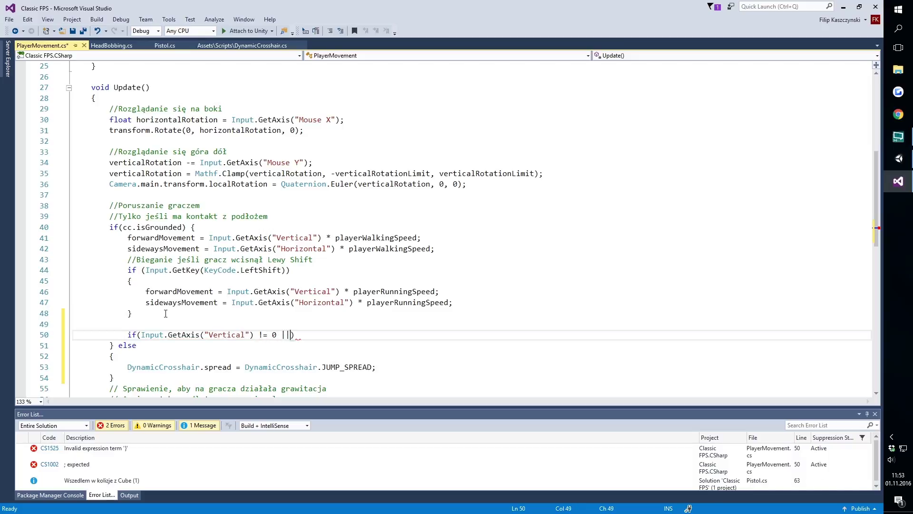
pyautogui.write('In')
pyautogui.write('.GetAxis')
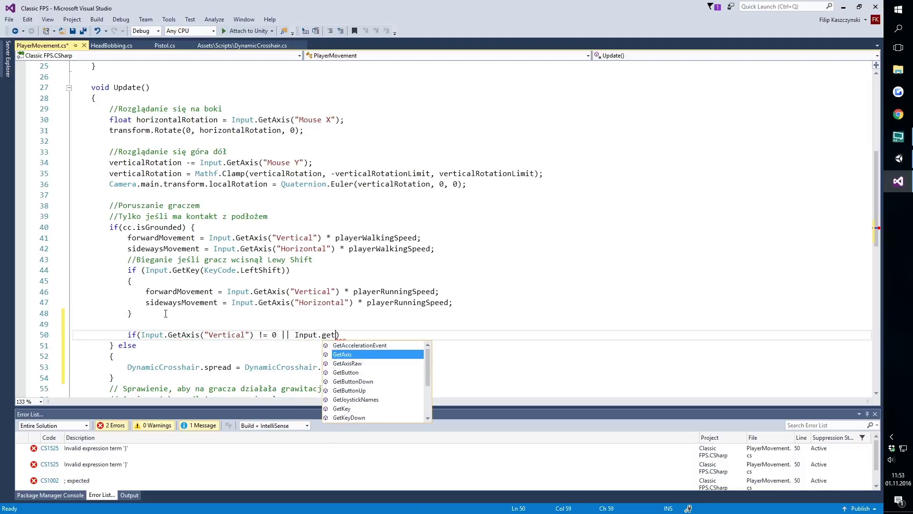
pyautogui.write('("Horiz')
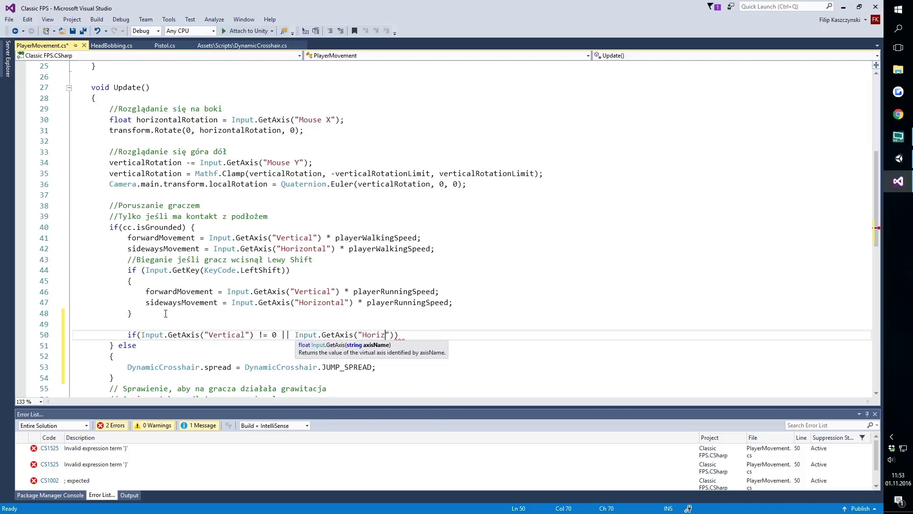
pyautogui.write('ontal')
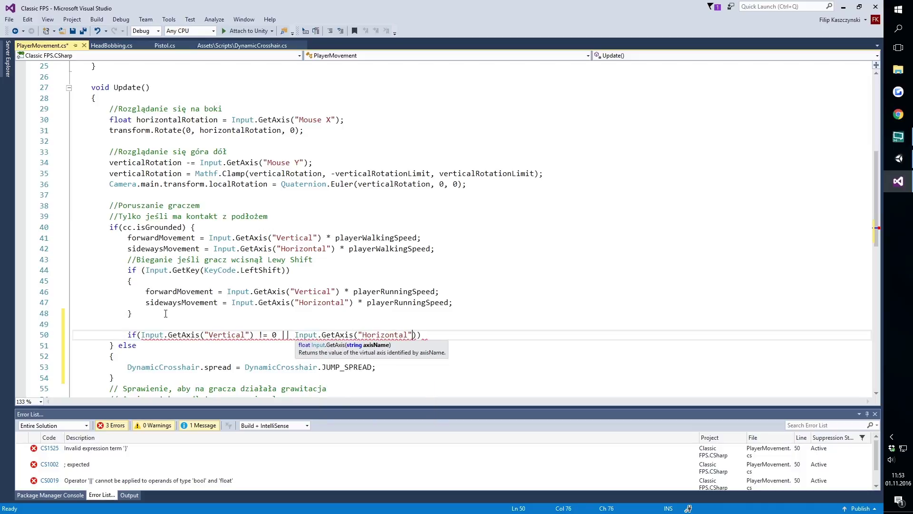
pyautogui.write('") != 0')
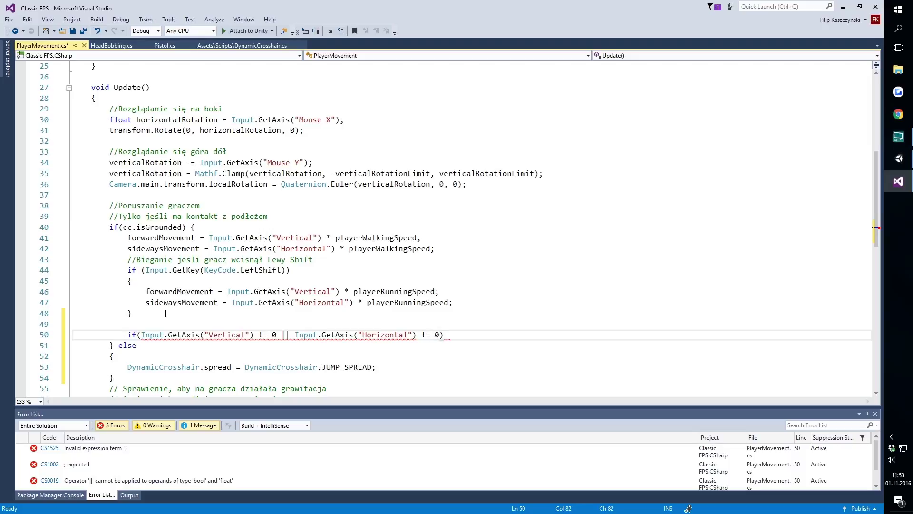
pyautogui.write(')')
pyautogui.press('Return')
pyautogui.write('{')
pyautogui.press('Return')
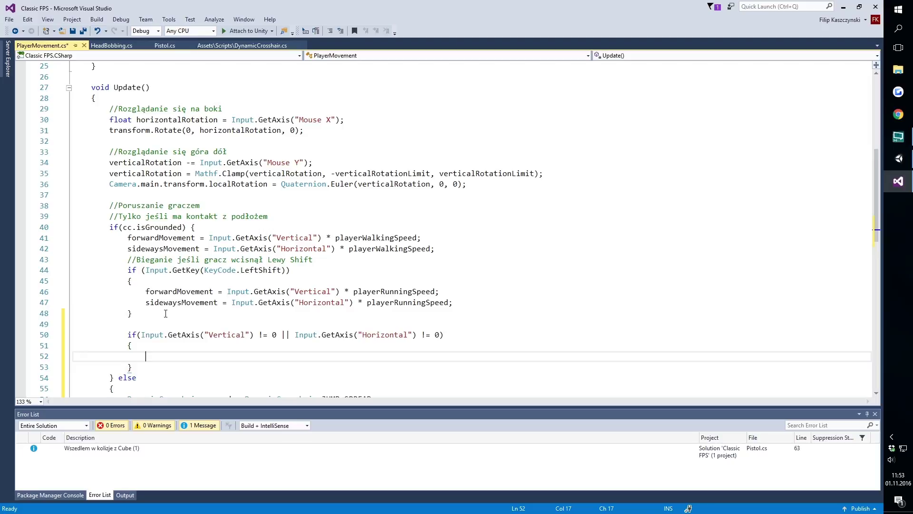
# - Nest an empty if(Input.GetKey(KeyCode.LeftShift)) { } block inside the movement check
pyautogui.write('if(')
pyautogui.write('In')
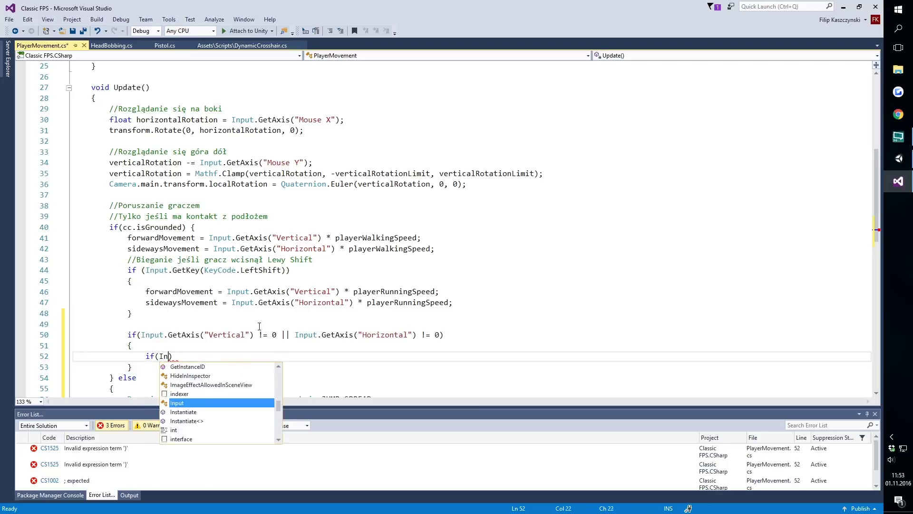
pyautogui.write('put.GetKey(')
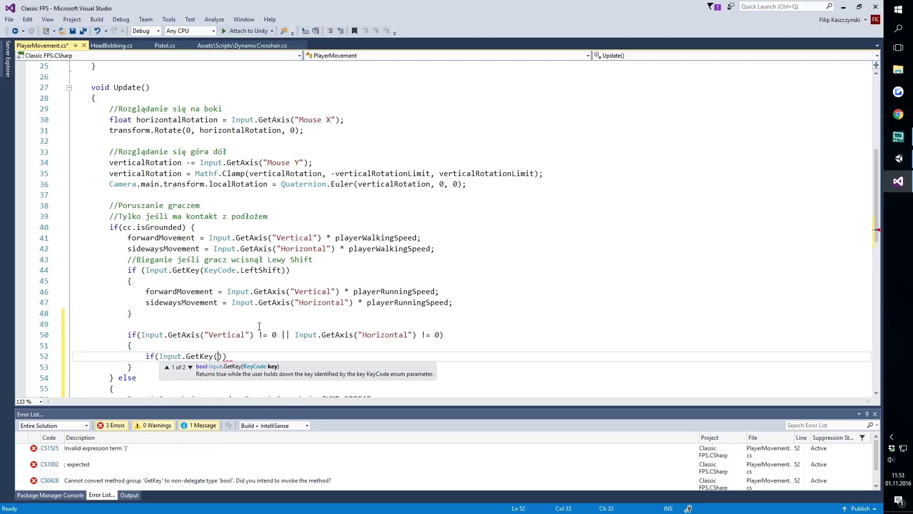
pyautogui.write('KeyC')
pyautogui.press('Tab')
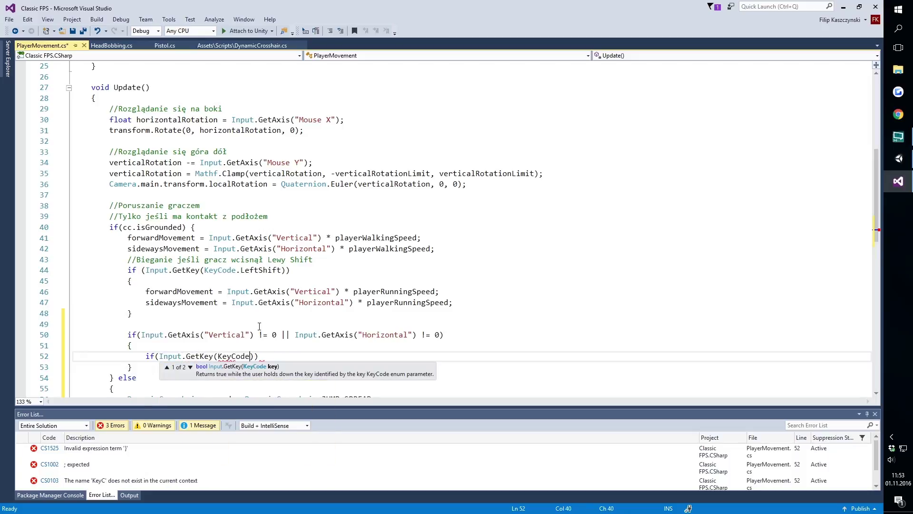
pyautogui.write('.Left')
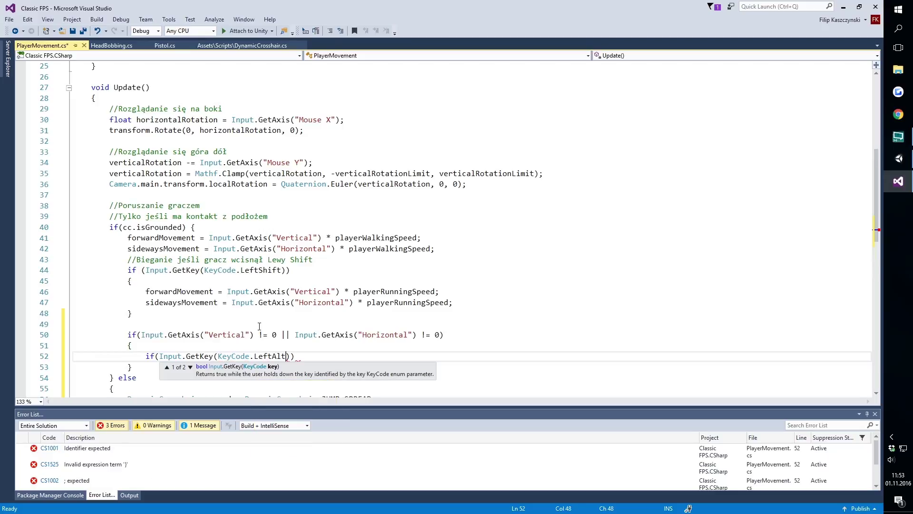
pyautogui.write('Shift')
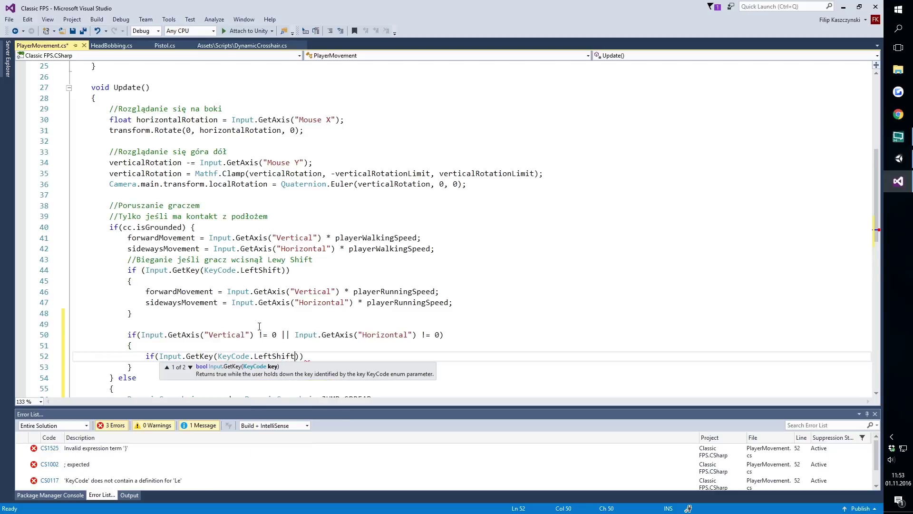
pyautogui.write(')) {')
pyautogui.press('Return')
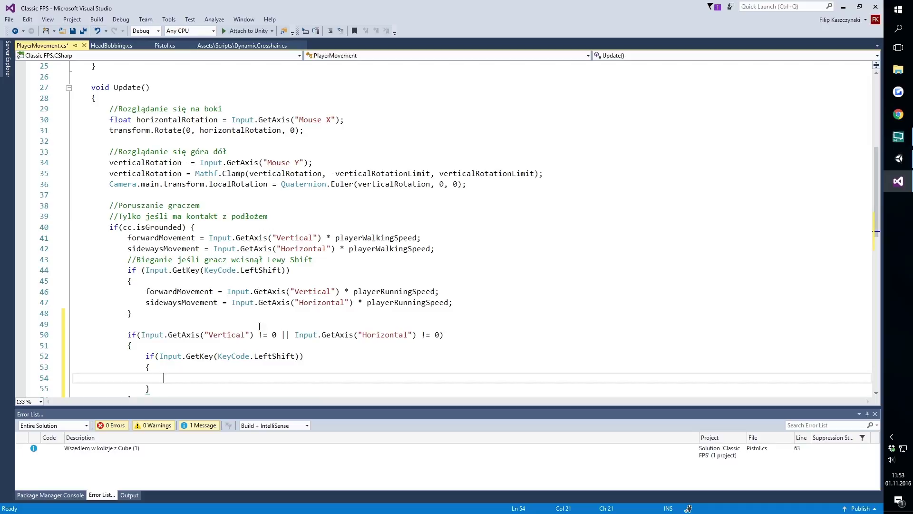
# - Inside the LeftShift block, set DynamicCrosshair.spread = DynamicCrosshair.RUN_SPREAD;
pyautogui.write('Dyna')
pyautogui.press('Tab')
pyautogui.write('.')
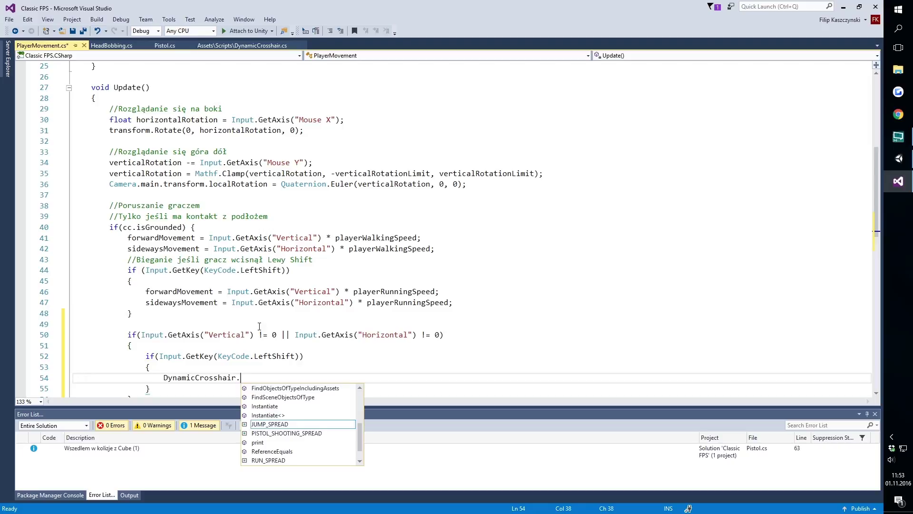
pyautogui.write('spread = Dy')
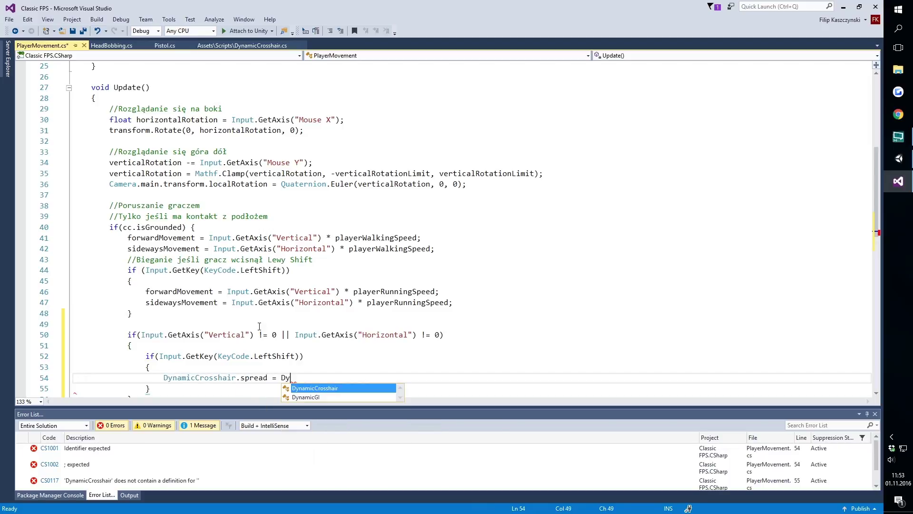
pyautogui.press('Tab')
pyautogui.write('.RU')
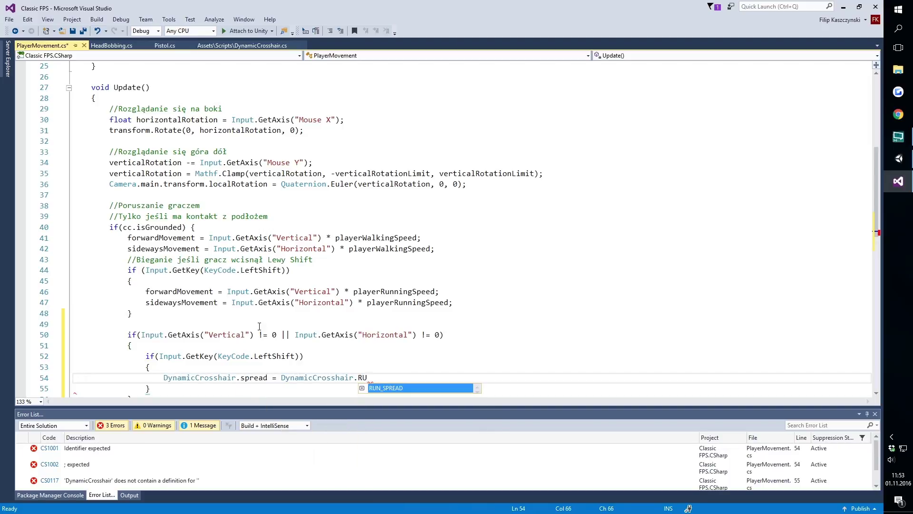
pyautogui.press('Tab')
pyautogui.write(';')
# - Add an else block setting DynamicCrosshair.spread = DynamicCrosshair.WALK_SPREAD; and save PlayerMovement.cs
pyautogui.press('Down')
pyautogui.write('else')
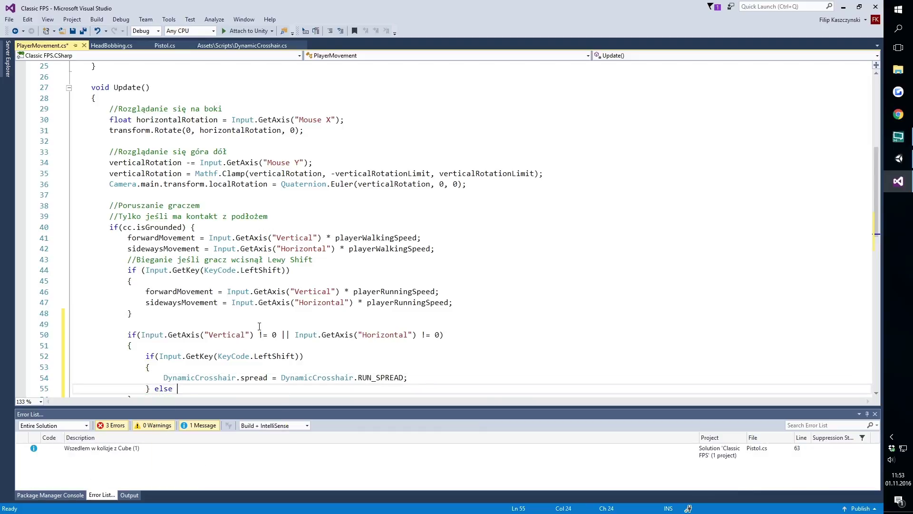
pyautogui.press('Return')
pyautogui.write('{')
pyautogui.press('Return')
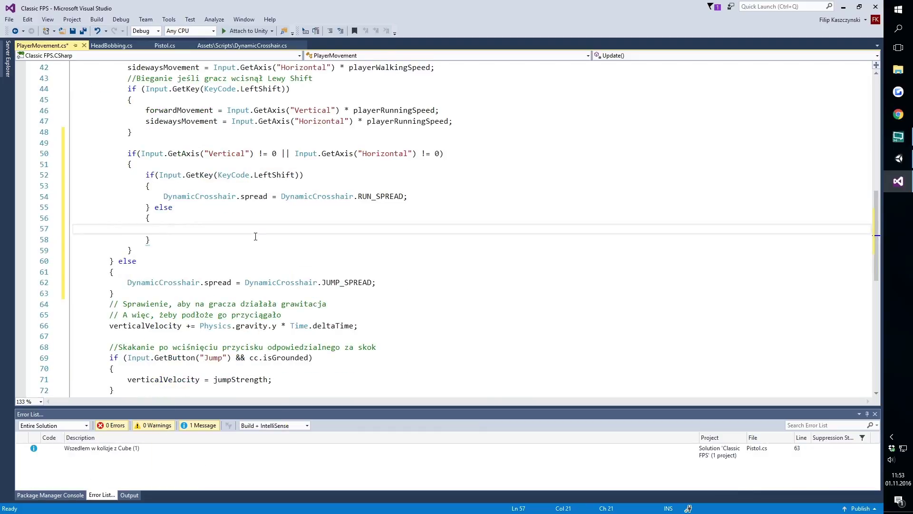
pyautogui.write('D')
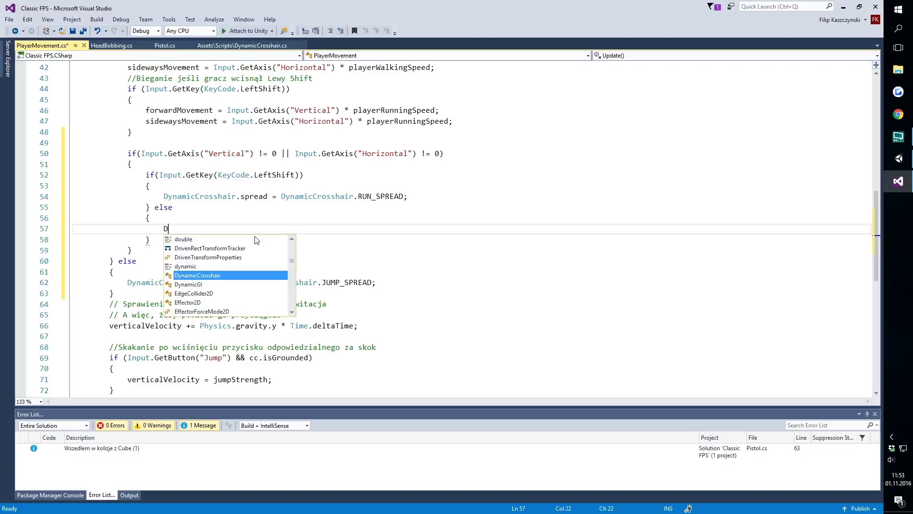
pyautogui.write('yna')
pyautogui.press('Tab')
pyautogui.write('.c')
pyautogui.press('BackSpace')
pyautogui.write('s')
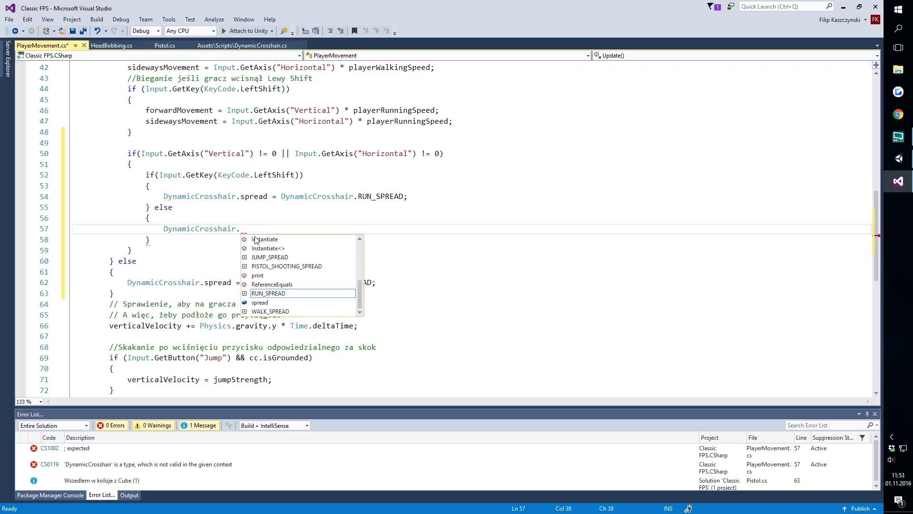
pyautogui.press('Tab')
pyautogui.write('= Dyn')
pyautogui.press('Tab')
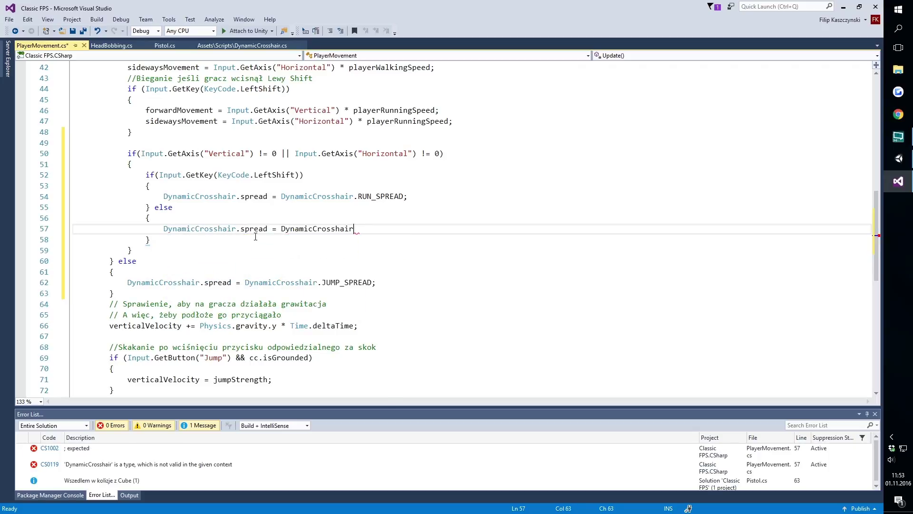
pyautogui.write('.WAL')
pyautogui.press('Tab')
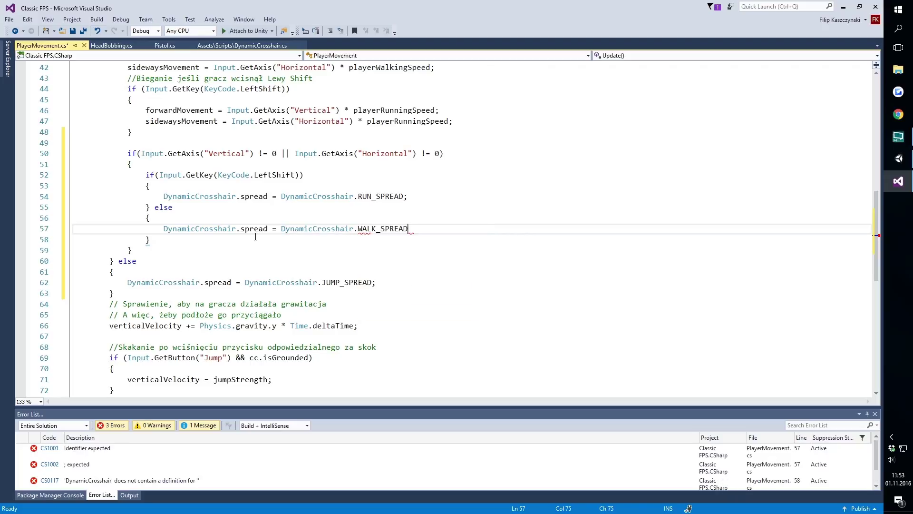
pyautogui.write(';')
pyautogui.hotkey('ctrl', 's')
pyautogui.hotkey('alt', 'Tab')
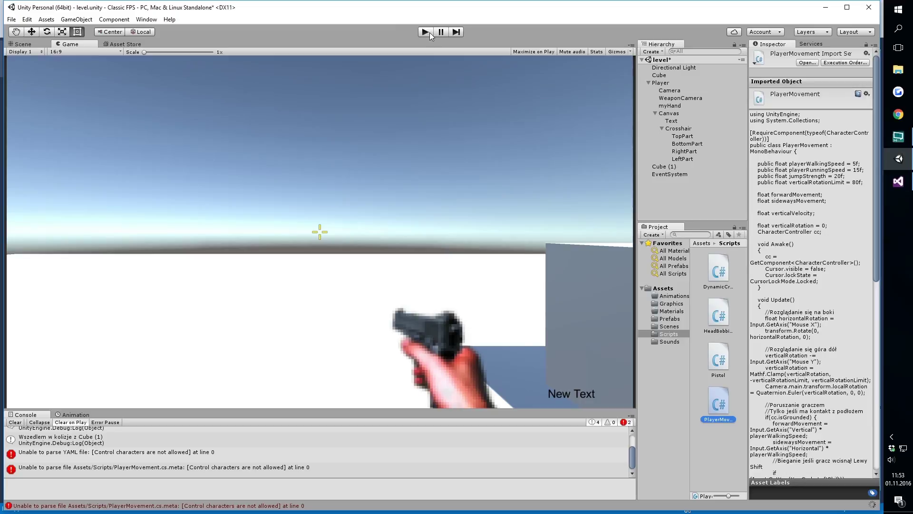
# - Enter play mode and fire at the cube, standing still and walking, to watch the crosshair widen
pyautogui.click(429, 32)
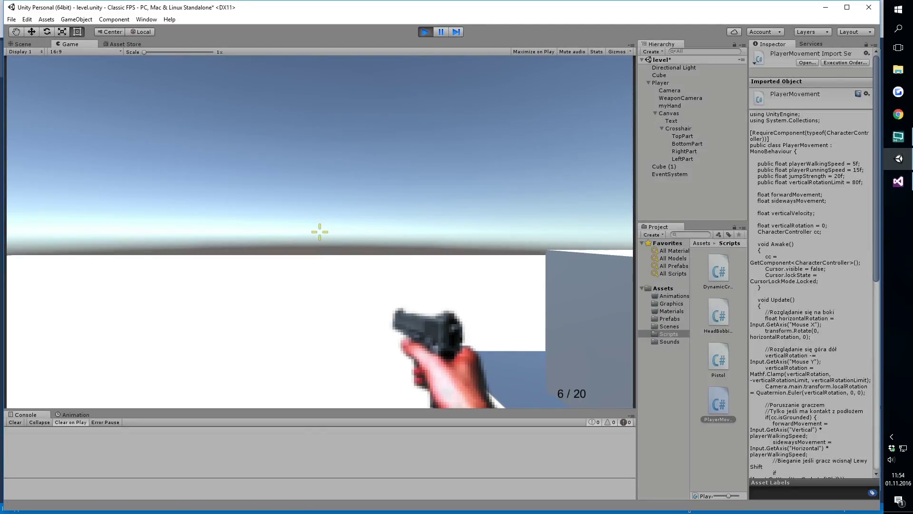
pyautogui.click(319, 231)
pyautogui.click(320, 231)
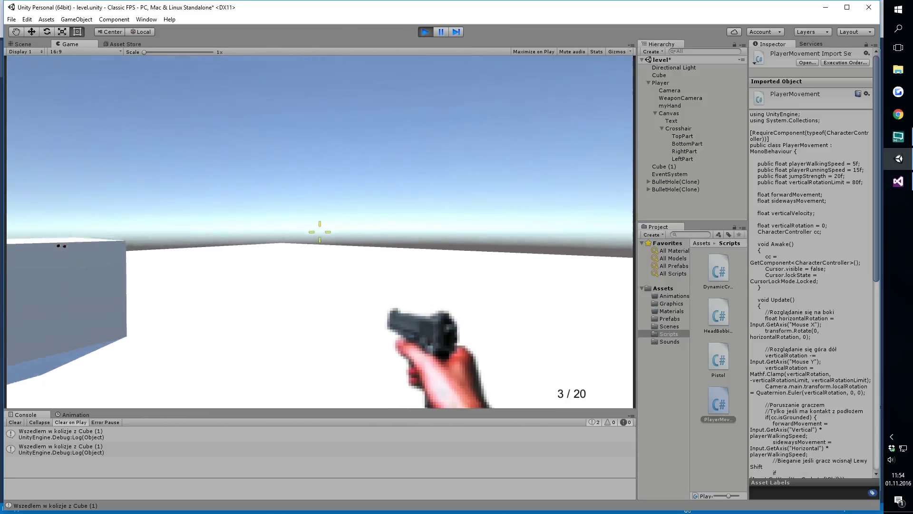
pyautogui.press('w')
pyautogui.press('w')
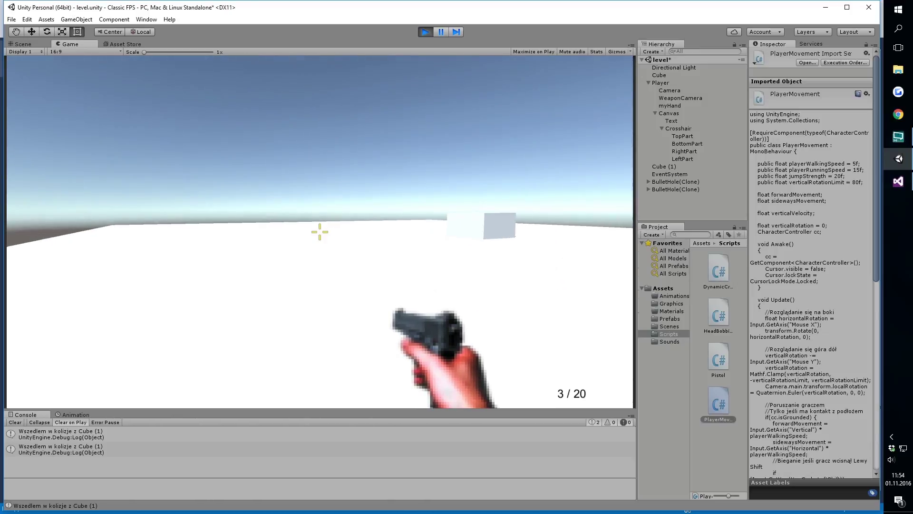
pyautogui.click(320, 232)
# - Jump, reload and keep firing mid-air to check the jump spread, then stop play mode
pyautogui.click(320, 231)
pyautogui.press('space')
pyautogui.click(320, 232)
pyautogui.press('r')
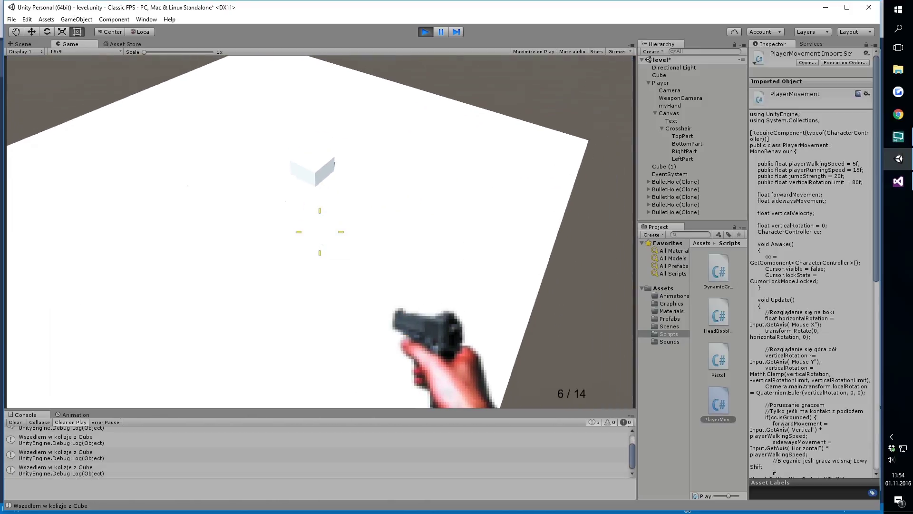
pyautogui.click(320, 232)
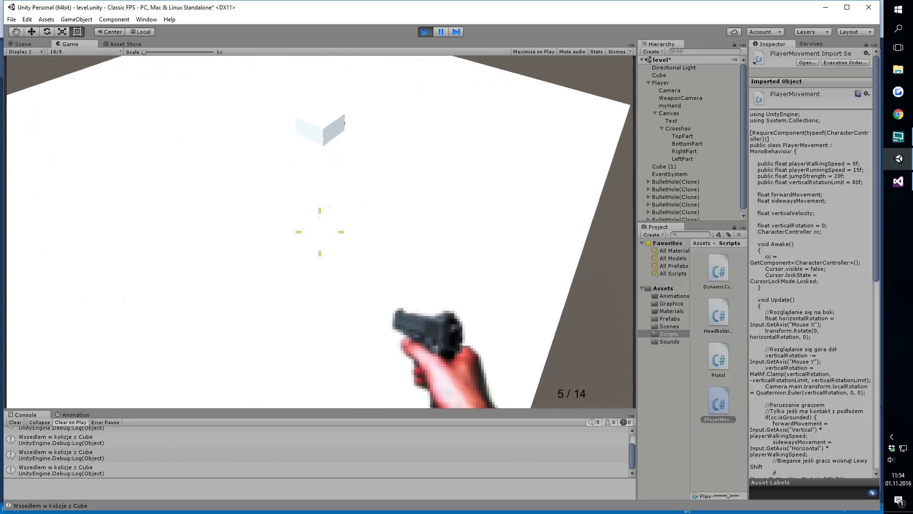
pyautogui.click(319, 232)
pyautogui.click(320, 232)
pyautogui.press('Escape')
pyautogui.click(424, 34)
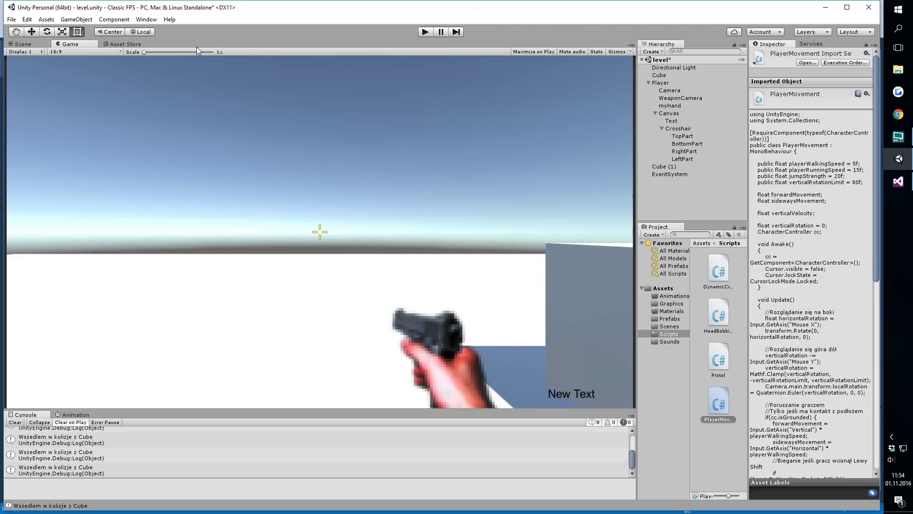
# - Playtest the scene, firing the pistol at the floor until ammo drops toward 3/20 with bullet holes, then stop
pyautogui.click(426, 32)
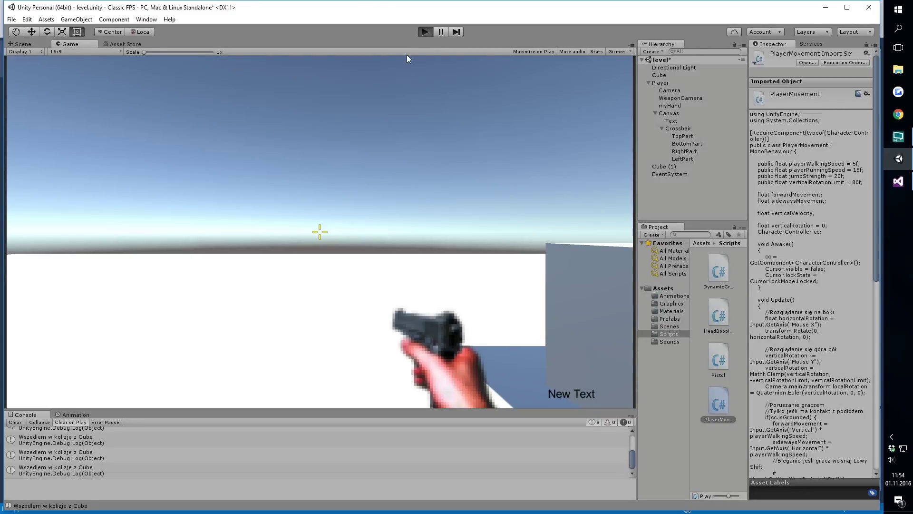
pyautogui.click(319, 232)
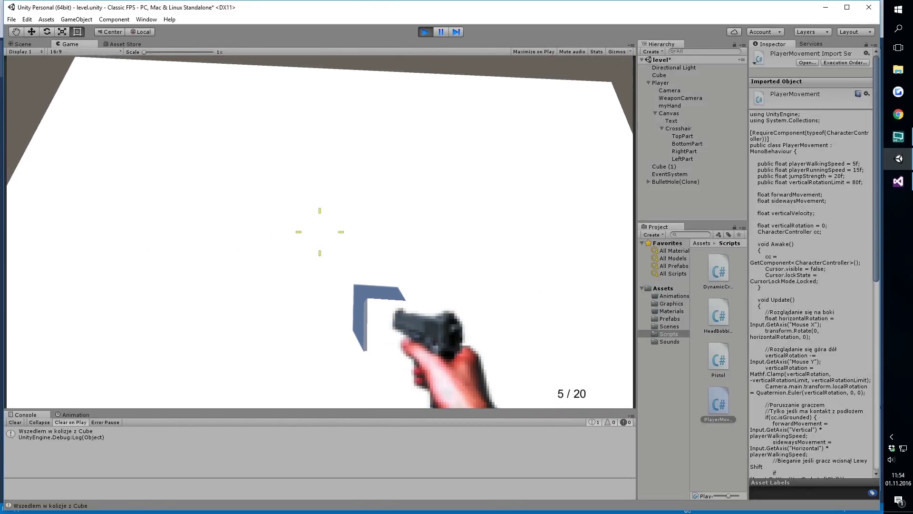
pyautogui.click(319, 232)
pyautogui.click(320, 232)
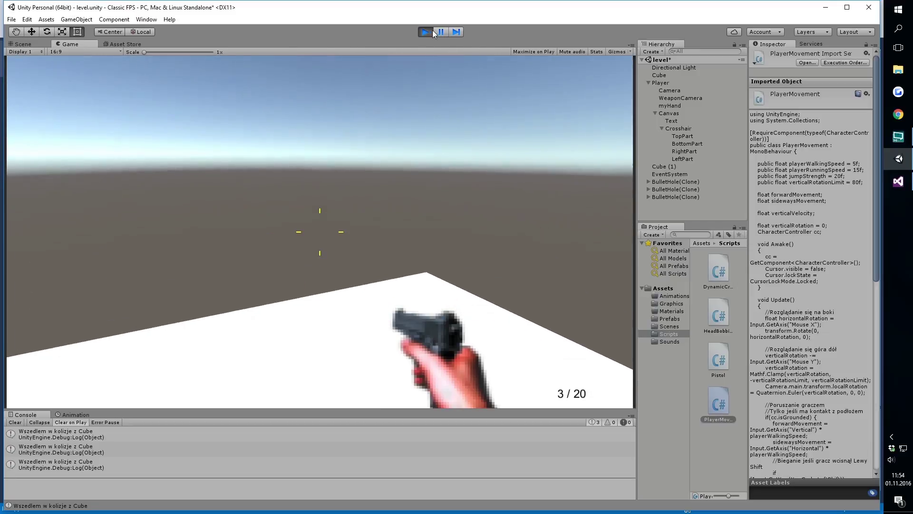
pyautogui.click(420, 32)
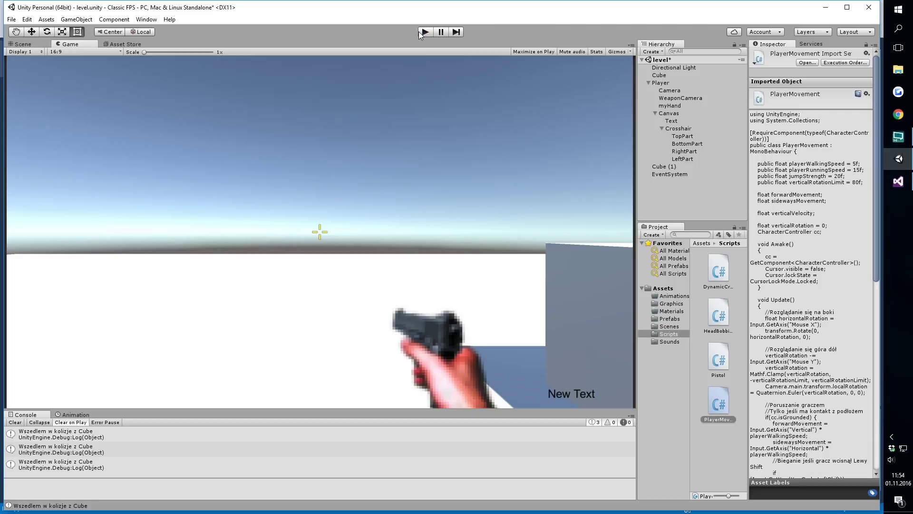
pyautogui.click(419, 32)
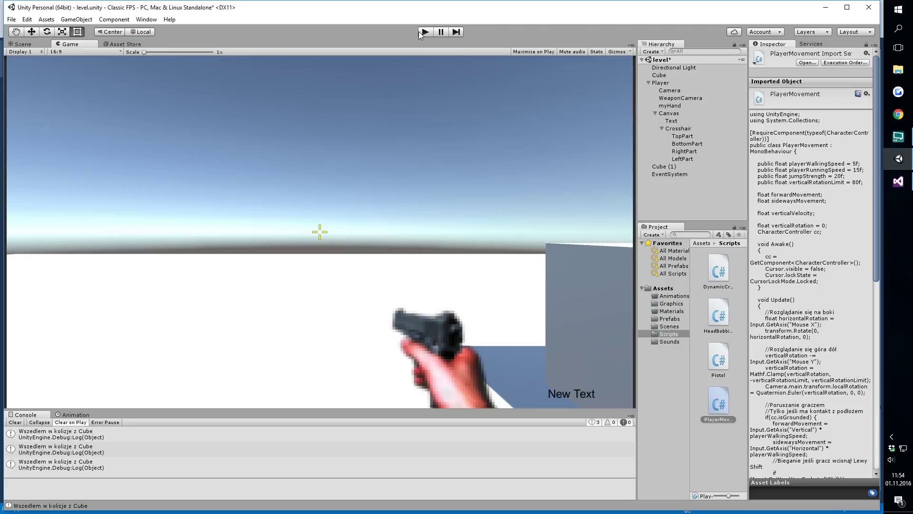